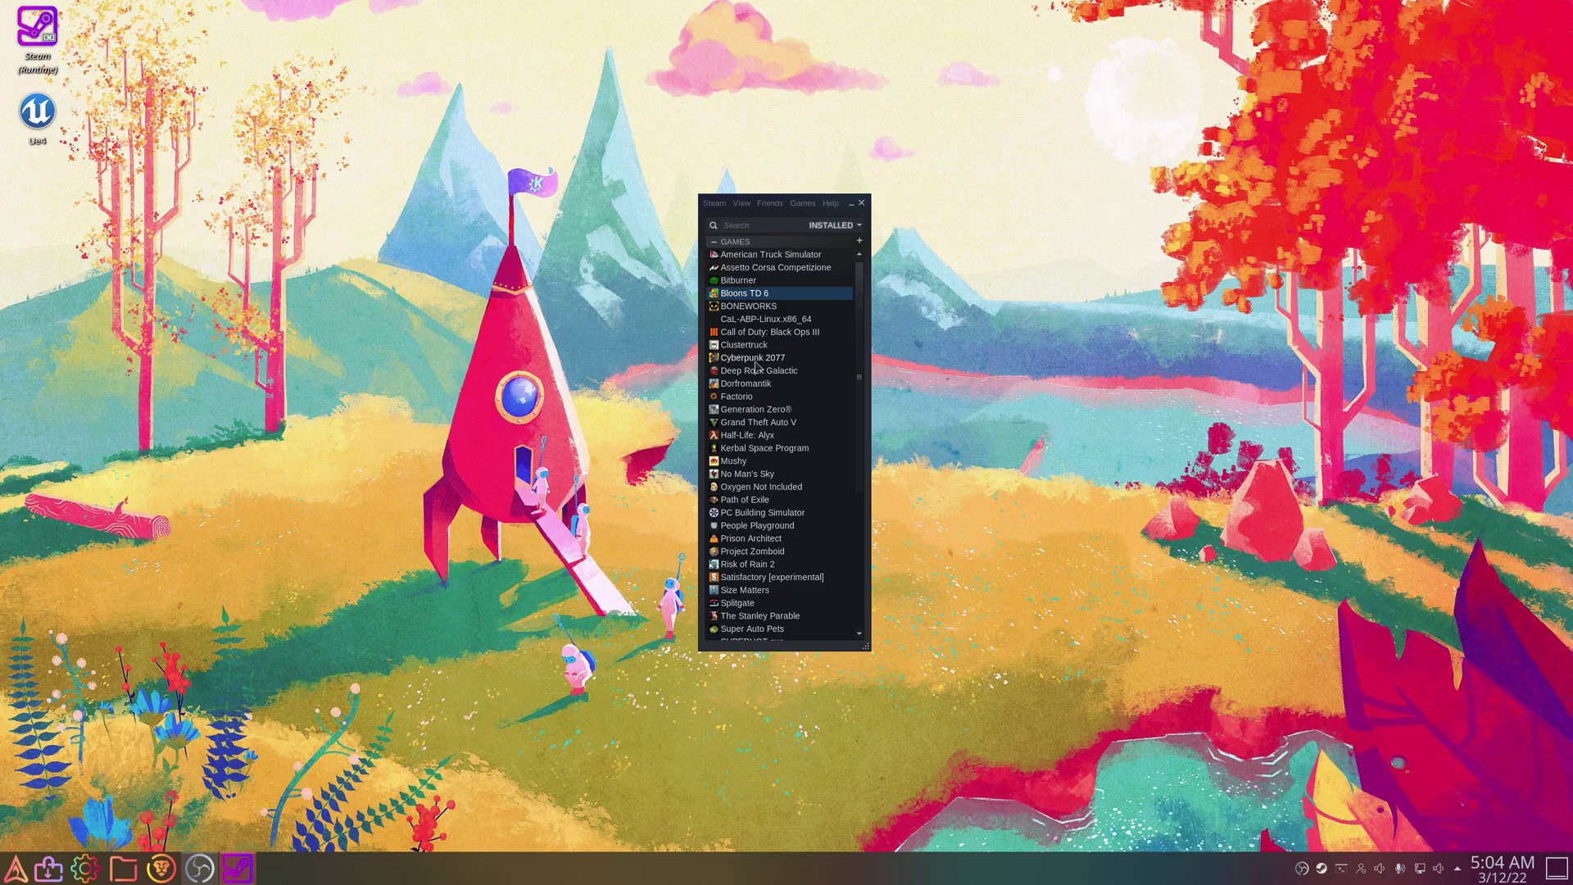
# Step: Review the Steam Play compatibility options in the Steam settings and close the settings
pyautogui.click(714, 203)
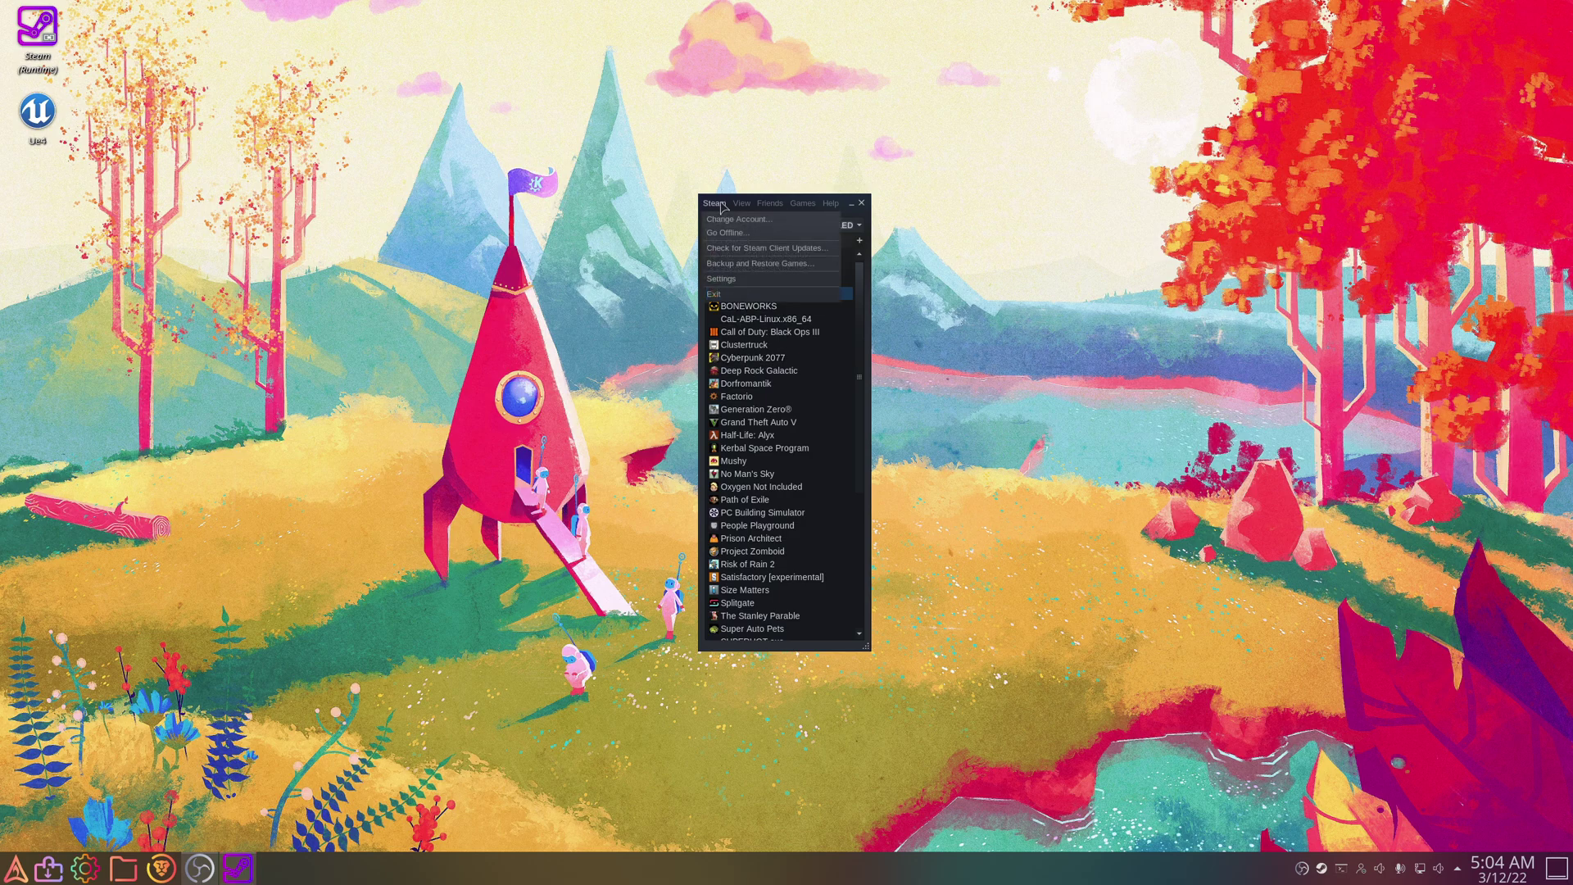
pyautogui.click(736, 280)
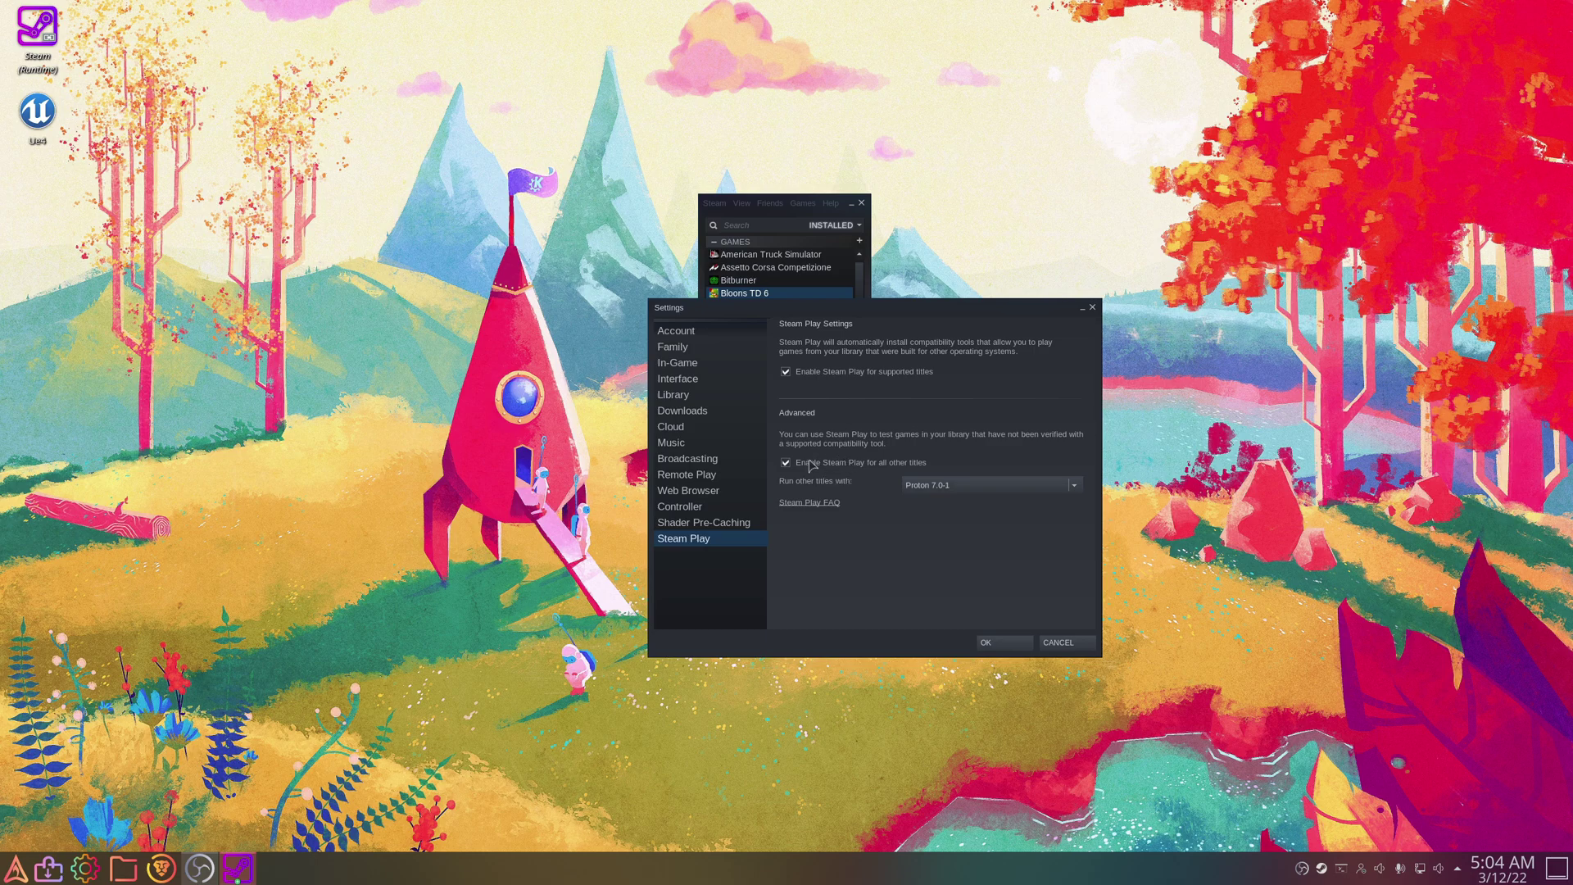
pyautogui.click(1028, 643)
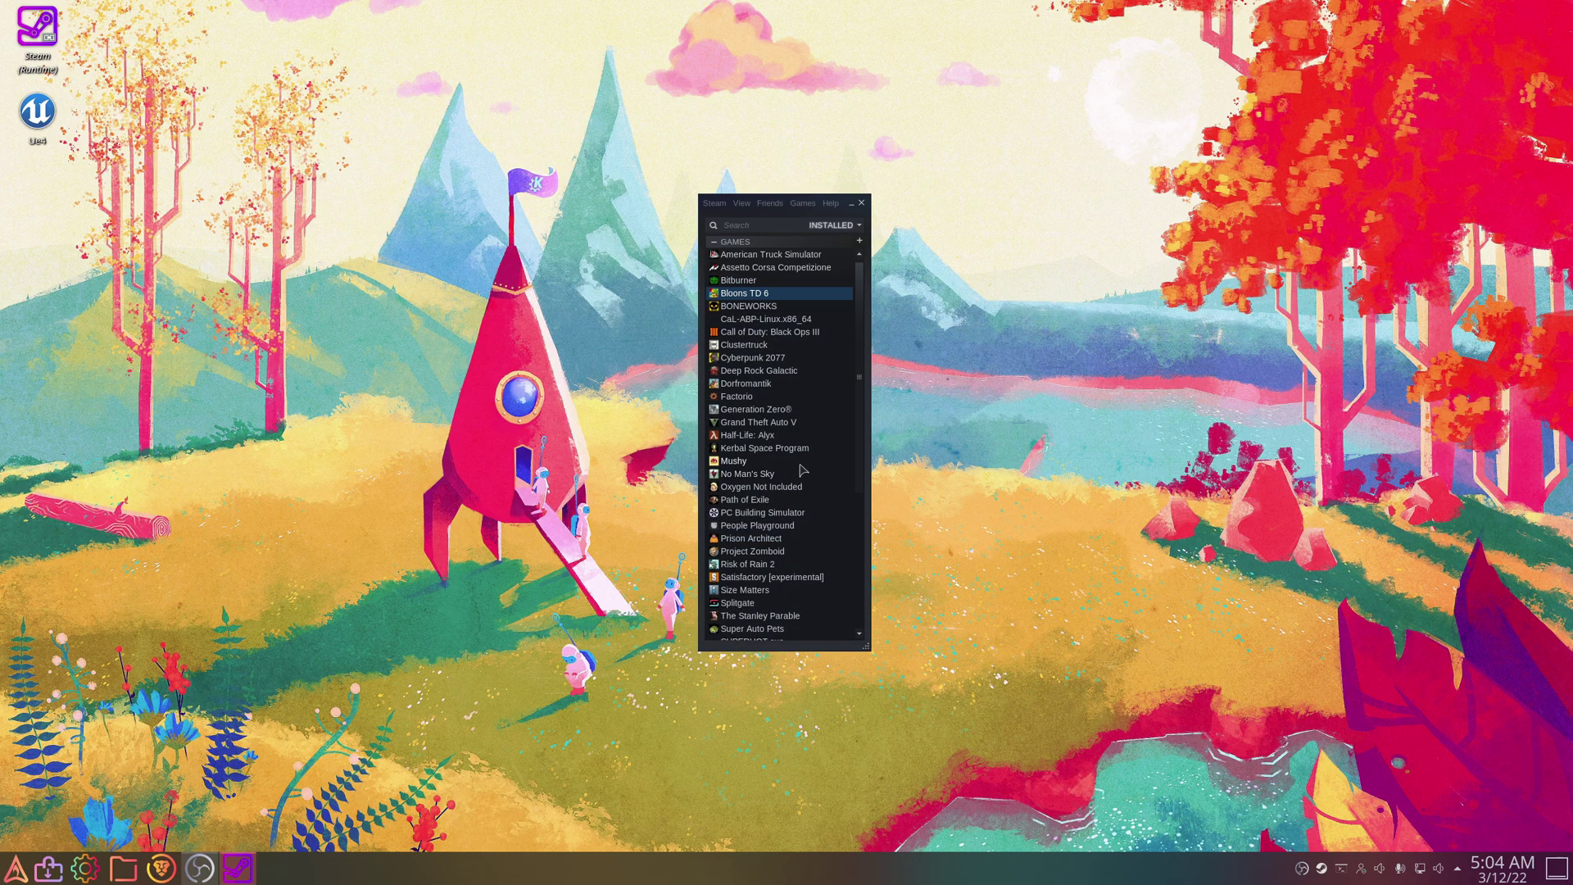
# Step: Add PROTON_LOG=1 before %command% in the launch options of Cyberpunk 2077's properties
pyautogui.scroll(-1, 811, 474)
pyautogui.scroll(1, 804, 471)
pyautogui.rightClick(799, 358)
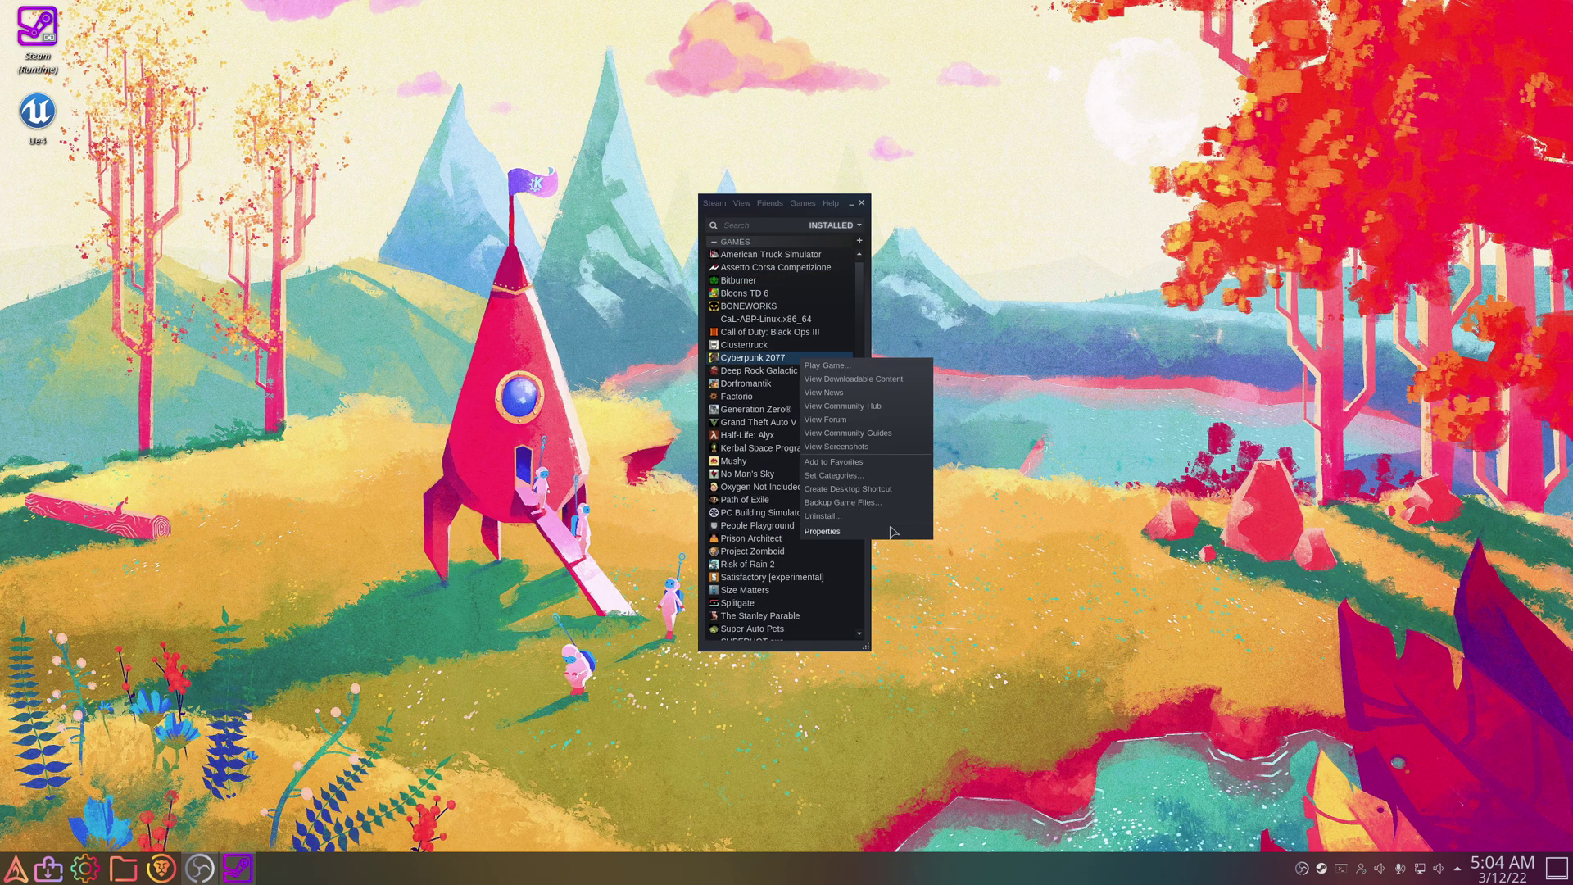
pyautogui.click(870, 532)
pyautogui.moveTo(815, 266); pyautogui.dragTo(1004, 297)
pyautogui.click(878, 569)
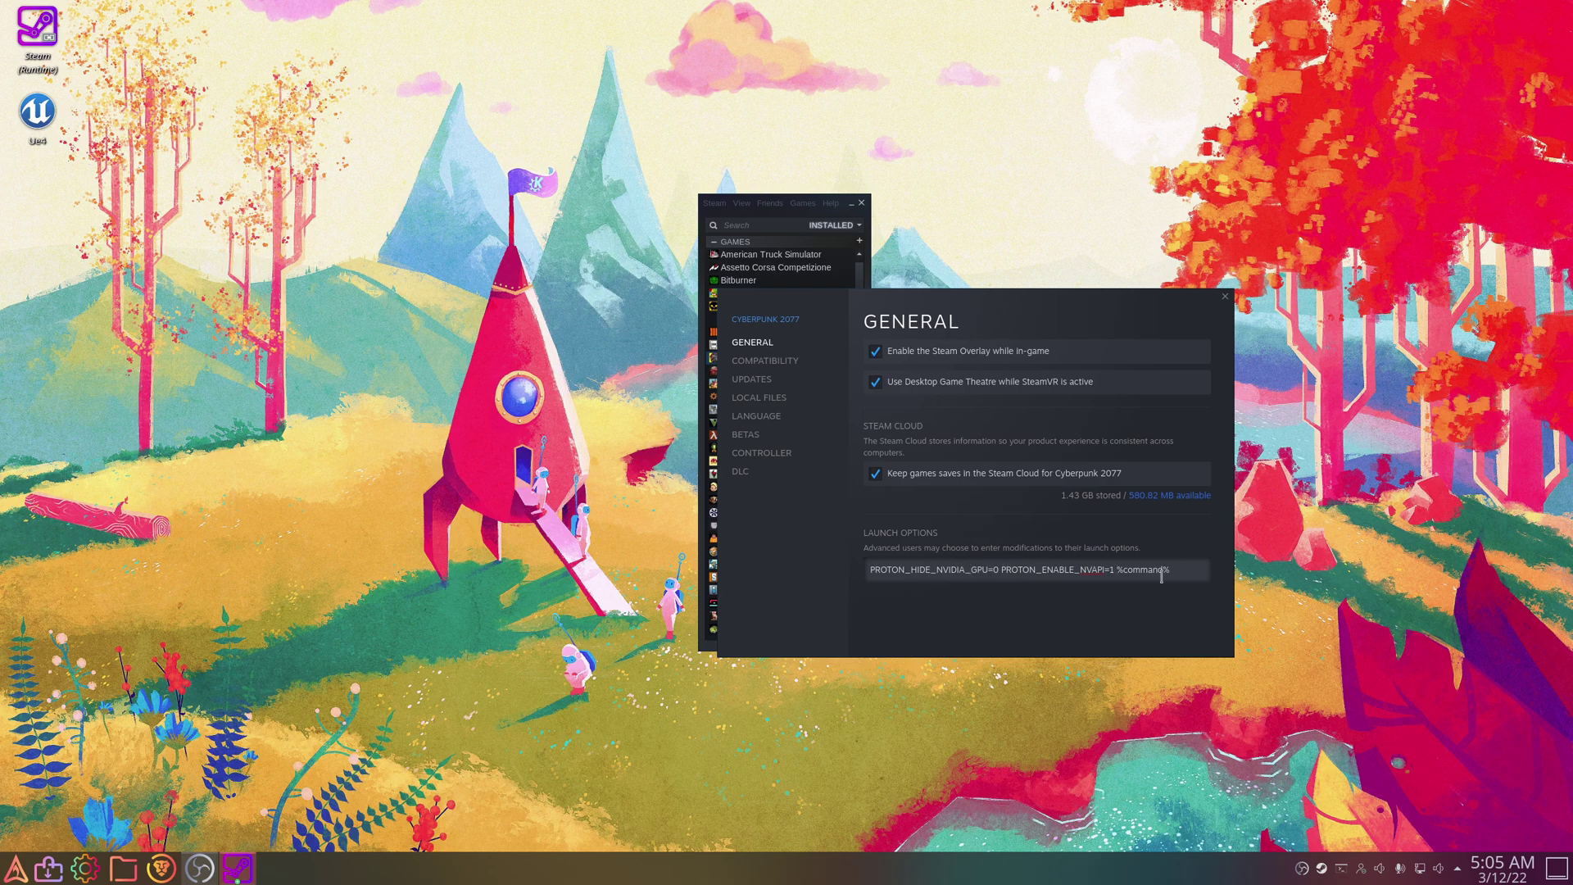
pyautogui.write('PROTON_LOG=1')
pyautogui.press('End')
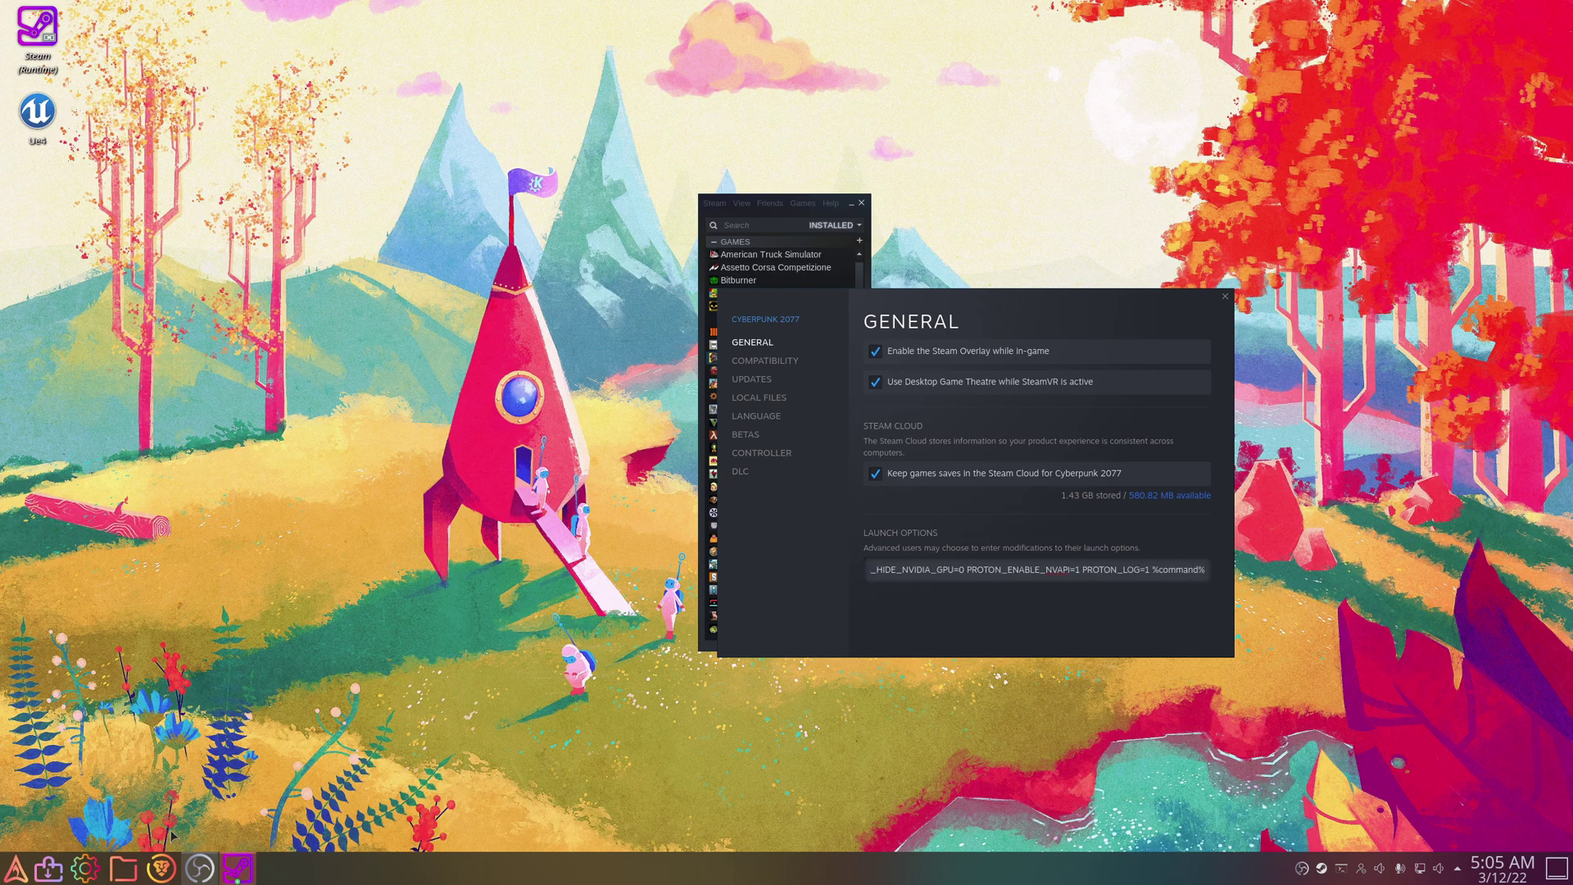
# Step: Look at the home folder in the Dolphin file manager, and close it along with the Cyberpunk 2077 properties
pyautogui.click(123, 868)
pyautogui.moveTo(779, 359); pyautogui.dragTo(814, 346)
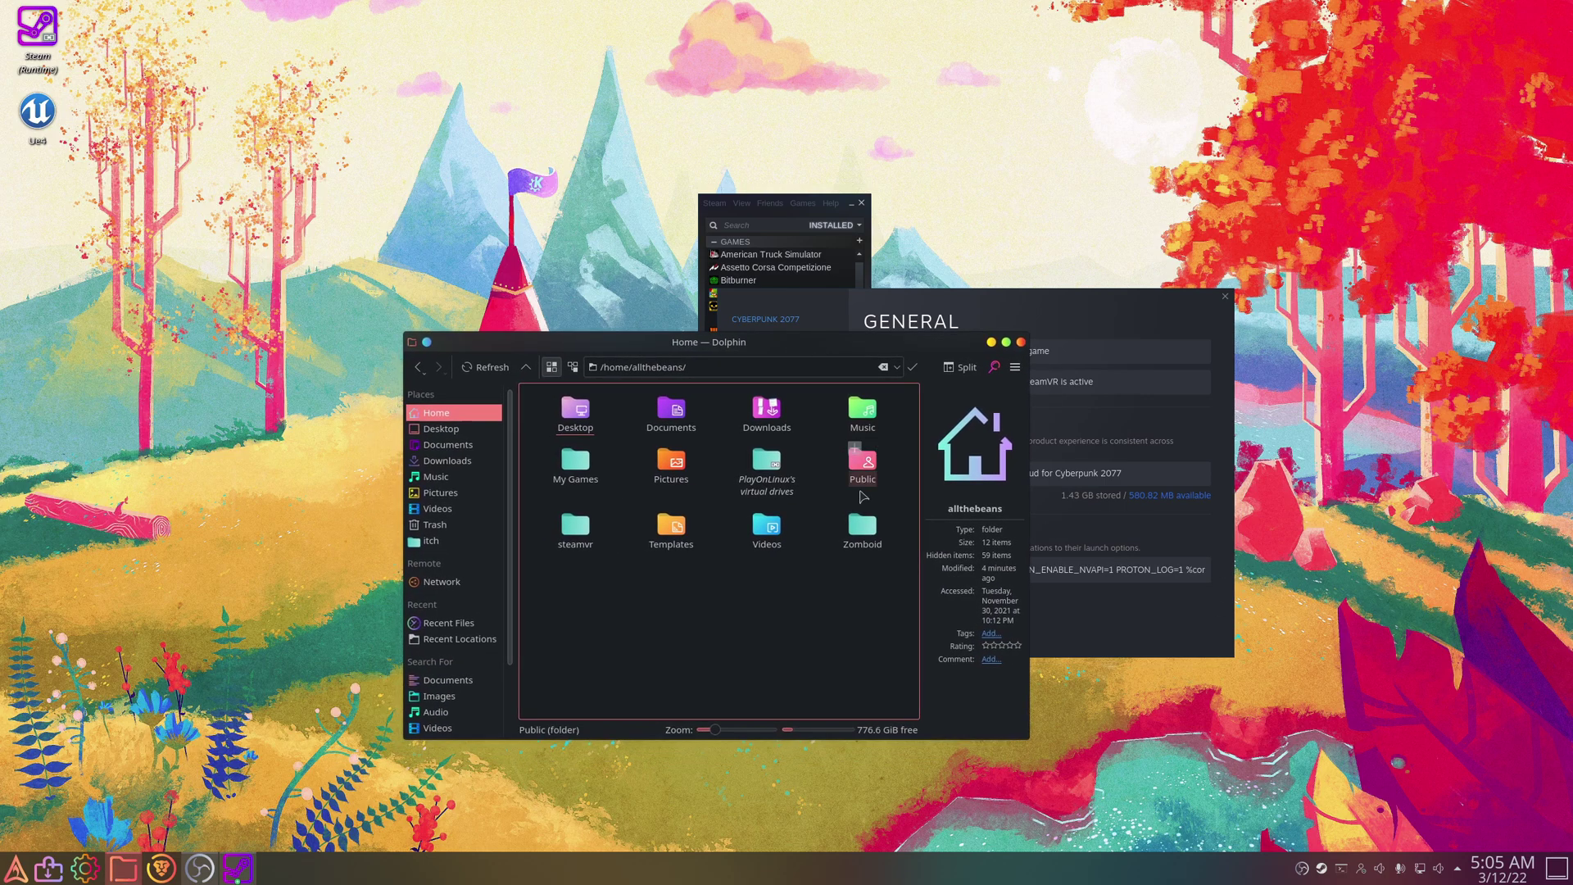
pyautogui.rightClick(837, 575)
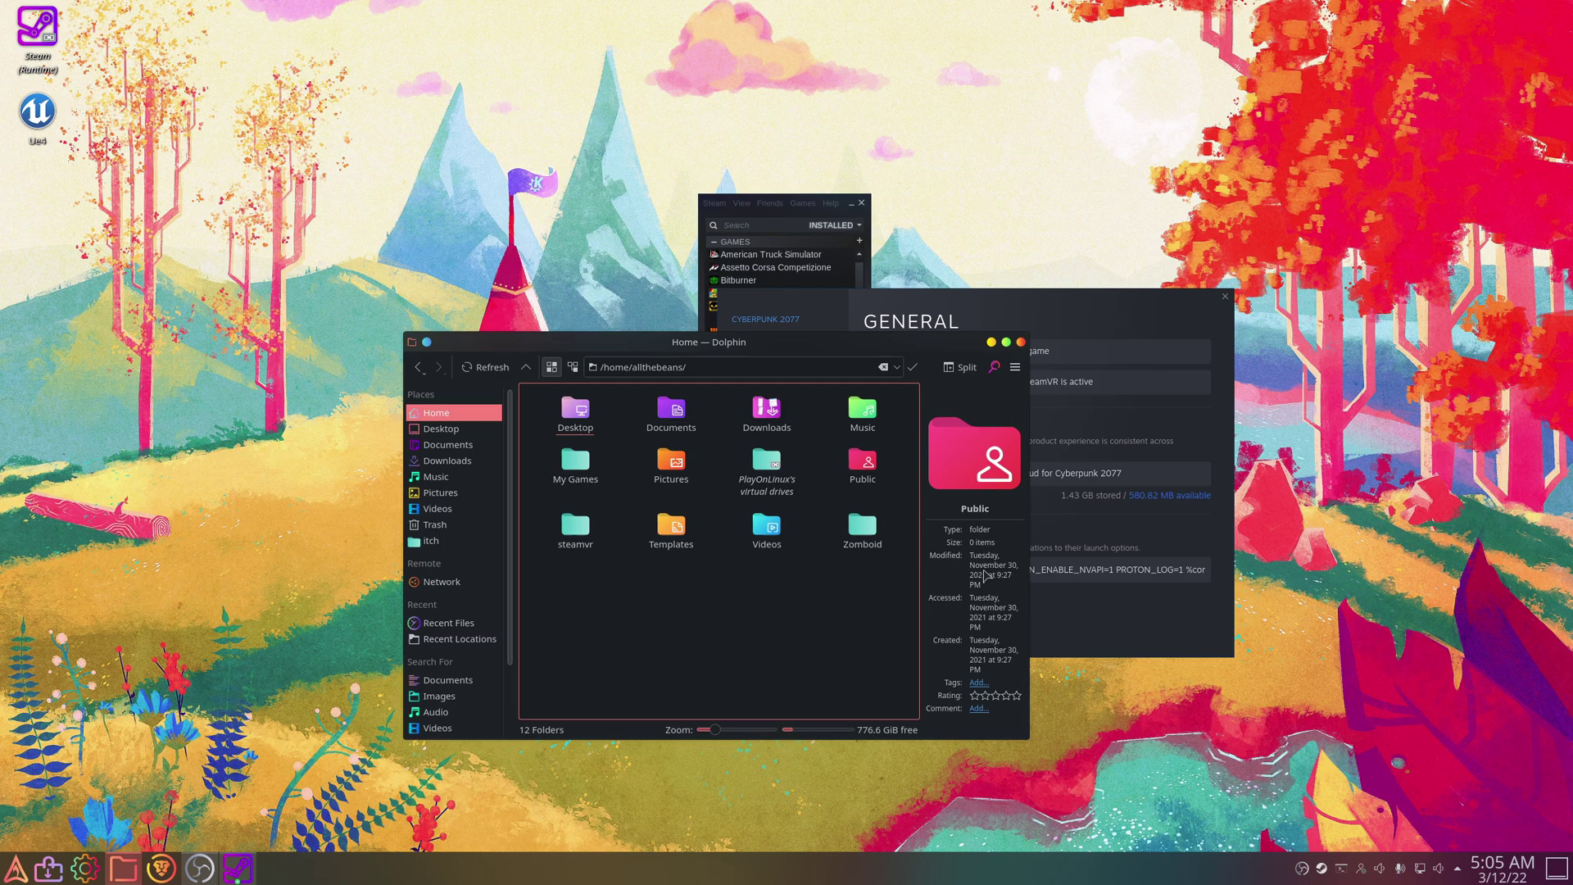
pyautogui.moveTo(866, 565); pyautogui.dragTo(759, 557)
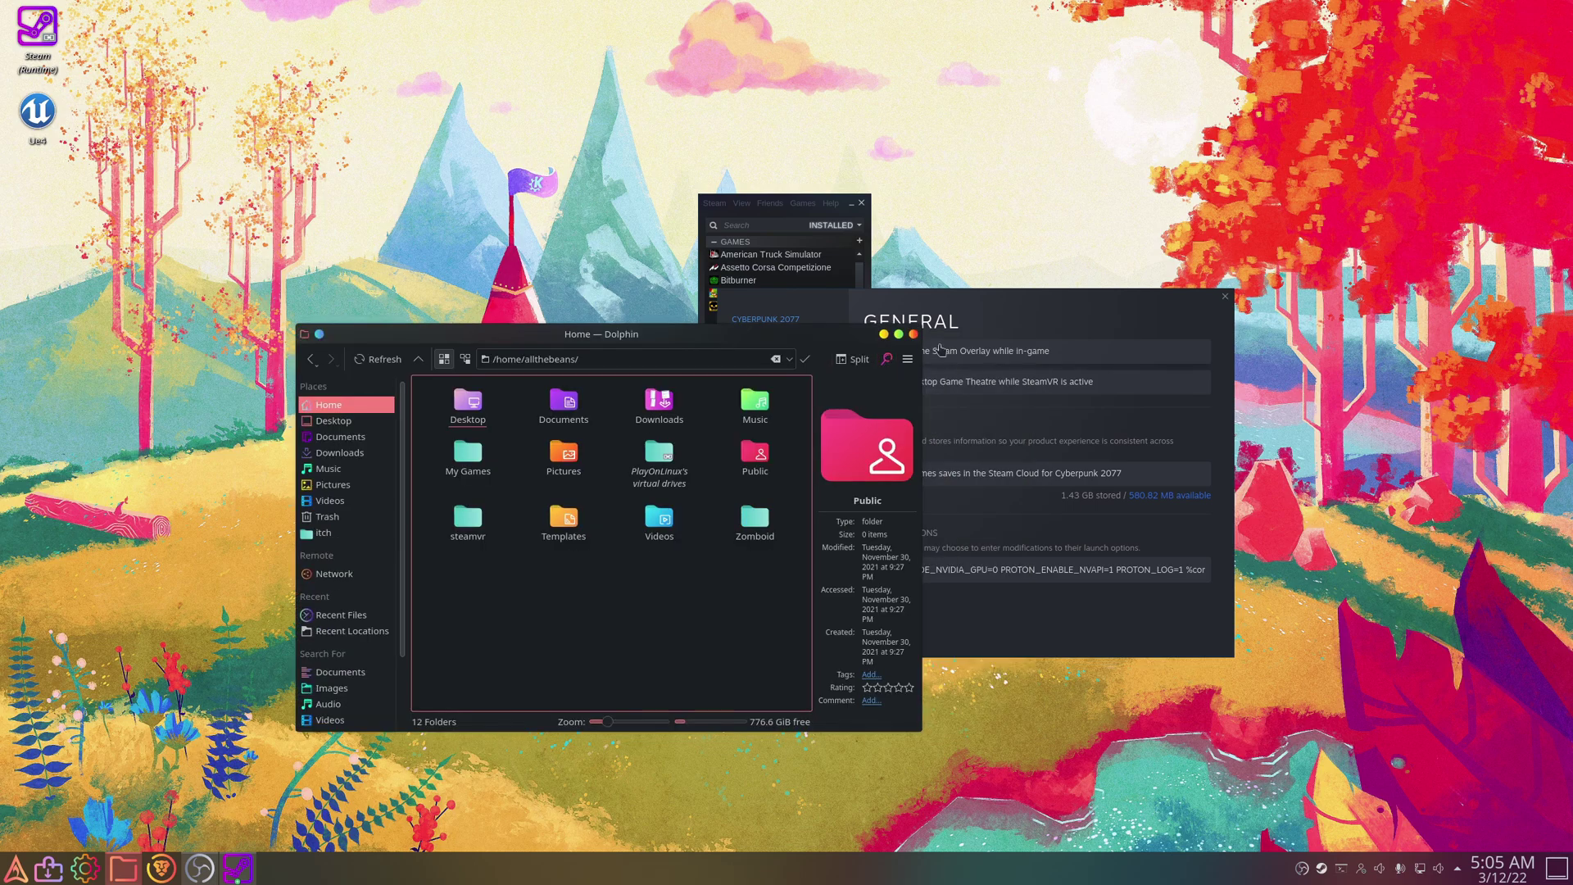
pyautogui.click(914, 335)
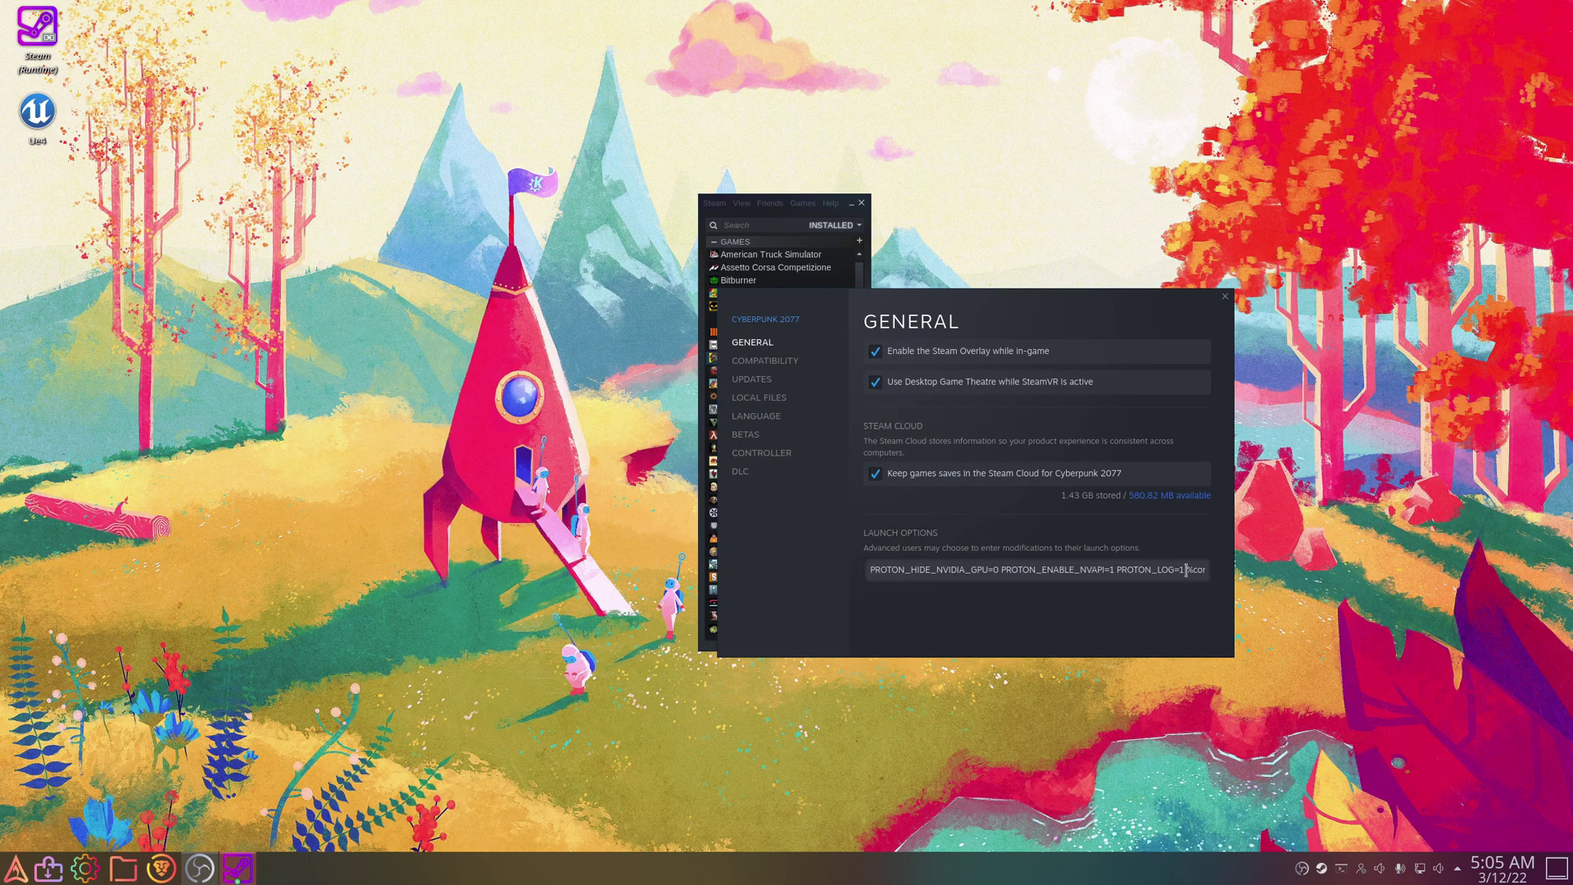
pyautogui.press('Escape')
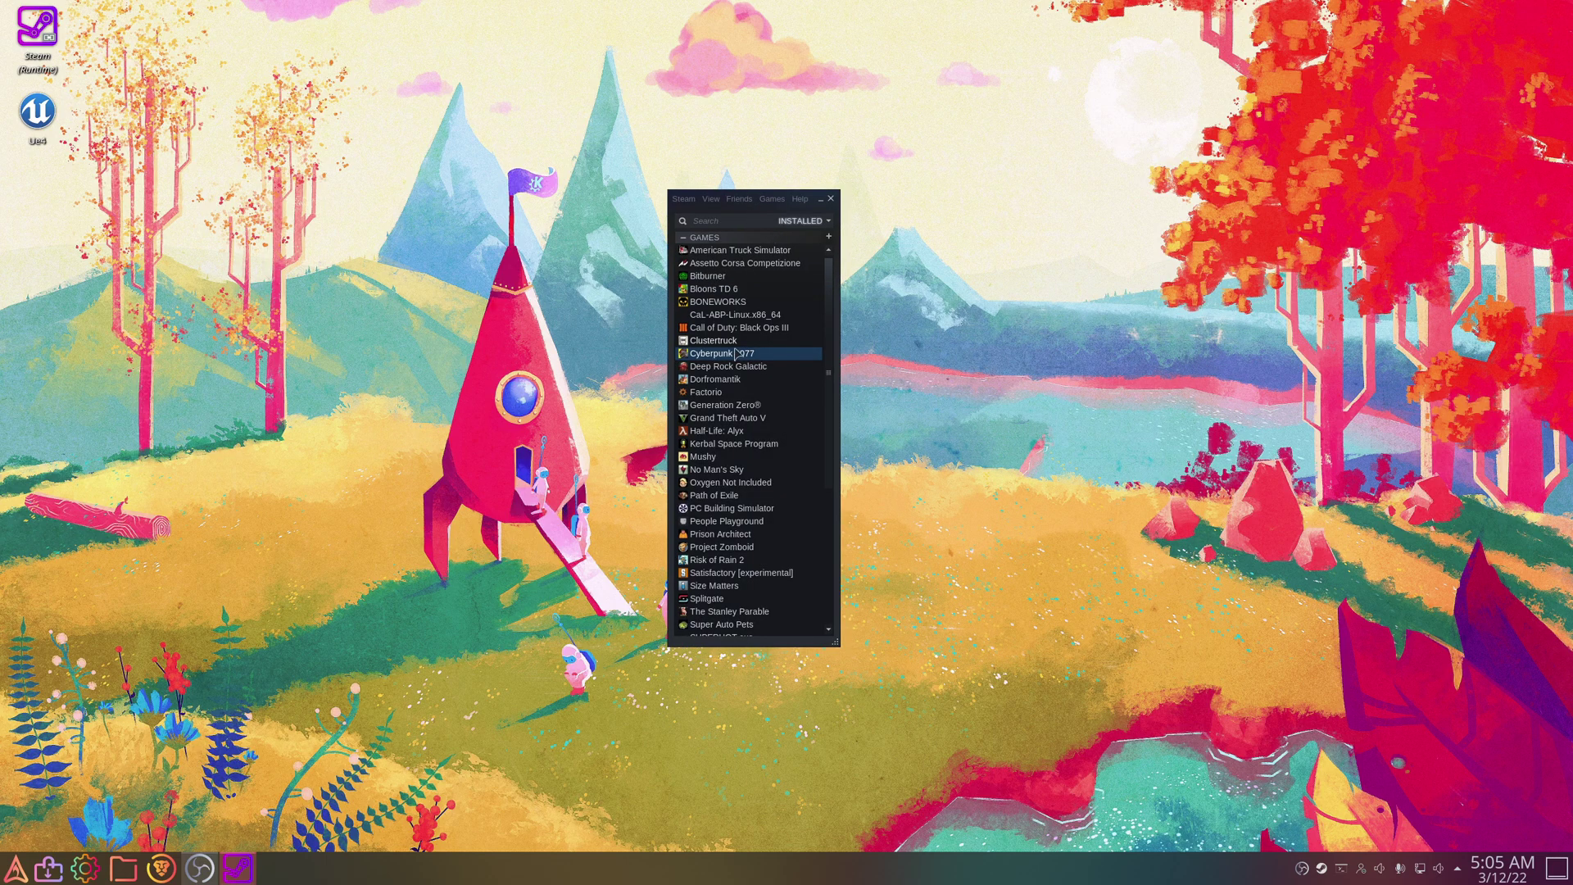
# Step: Browse Cyberpunk 2077's local files from its properties and go up to the SteamLibrary/steamapps folder
pyautogui.rightClick(737, 353)
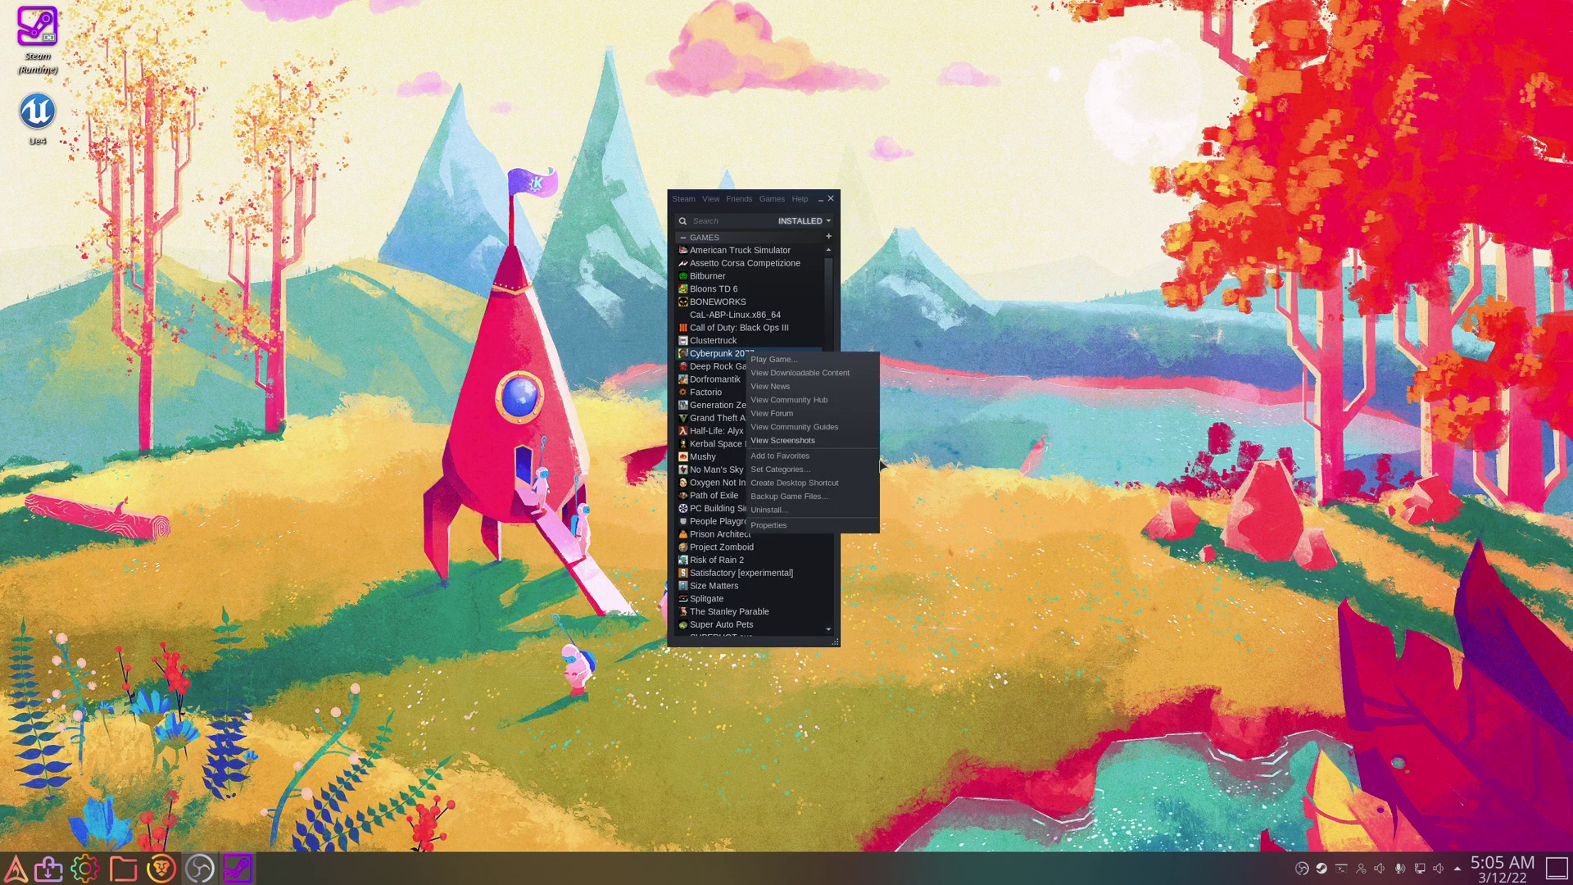
pyautogui.click(850, 525)
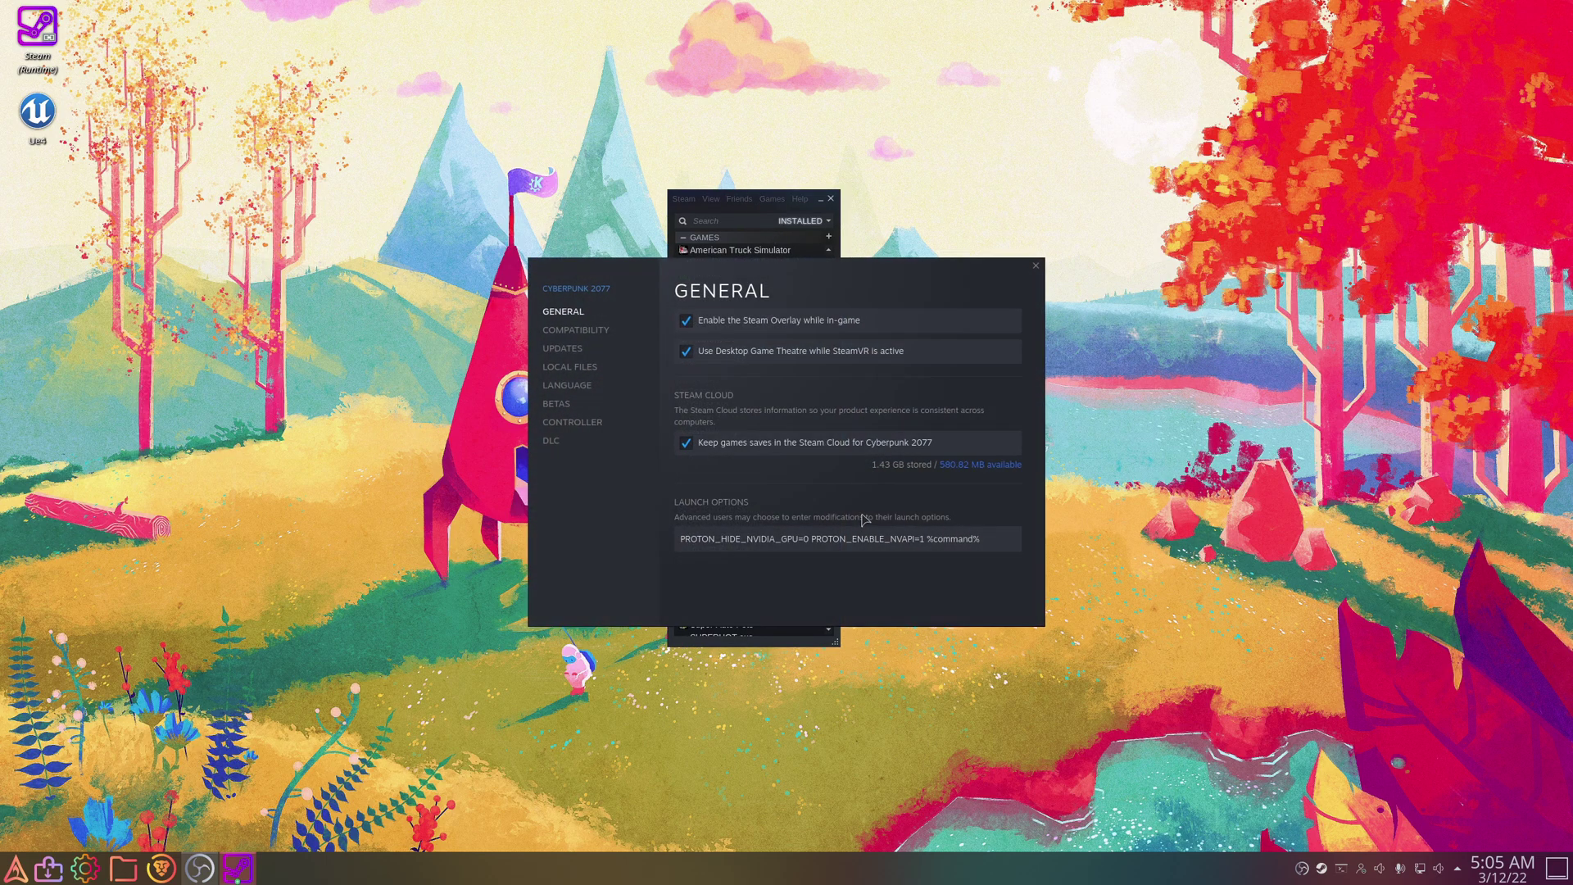
pyautogui.click(583, 331)
pyautogui.click(578, 367)
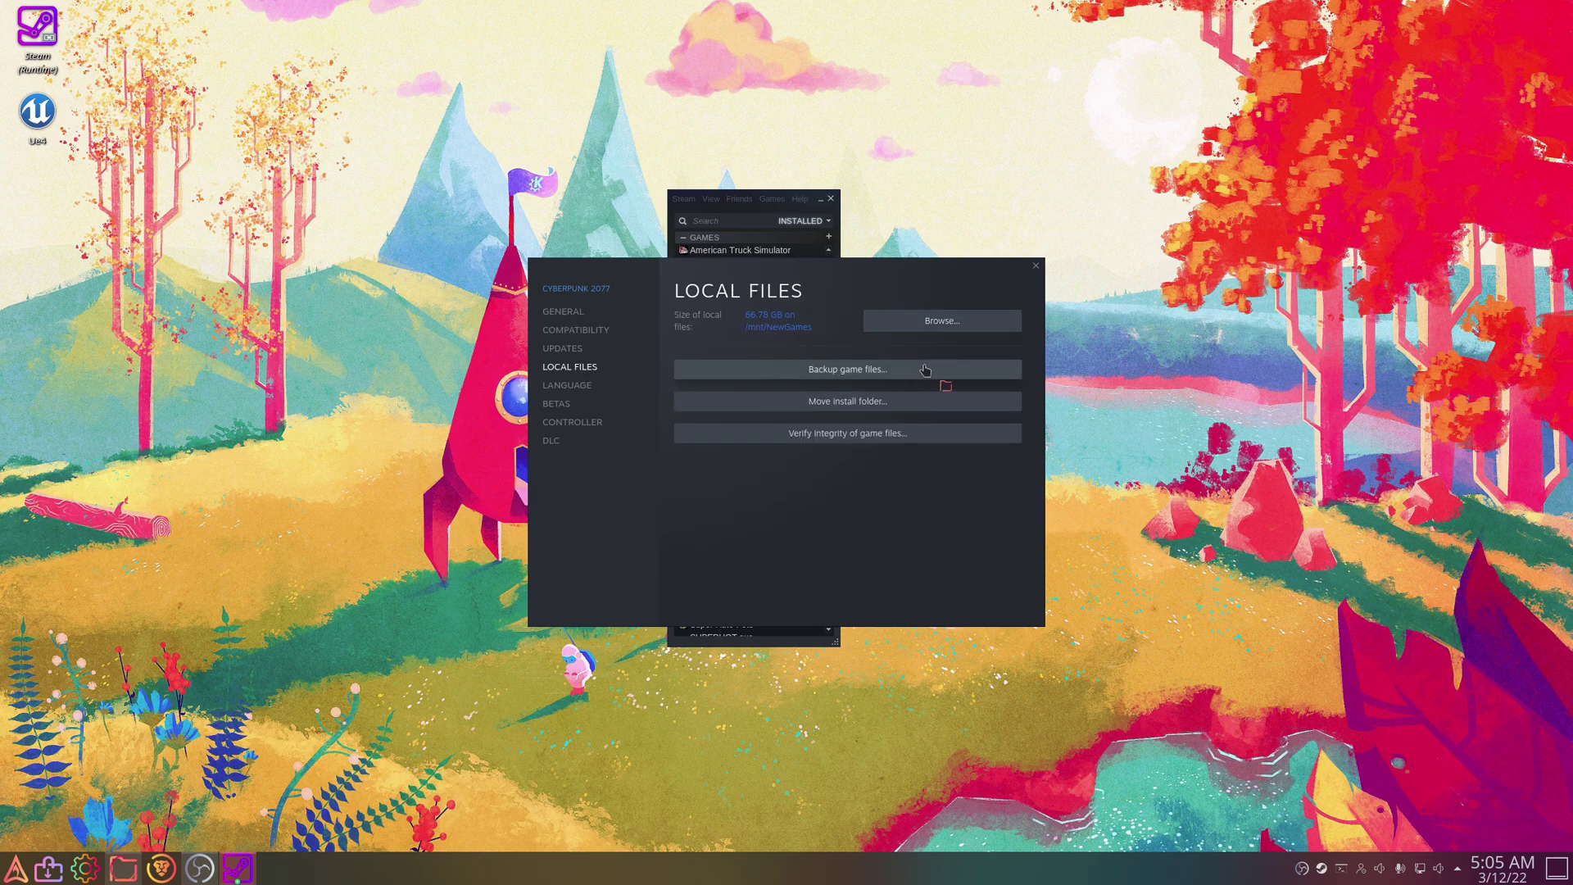
pyautogui.click(738, 392)
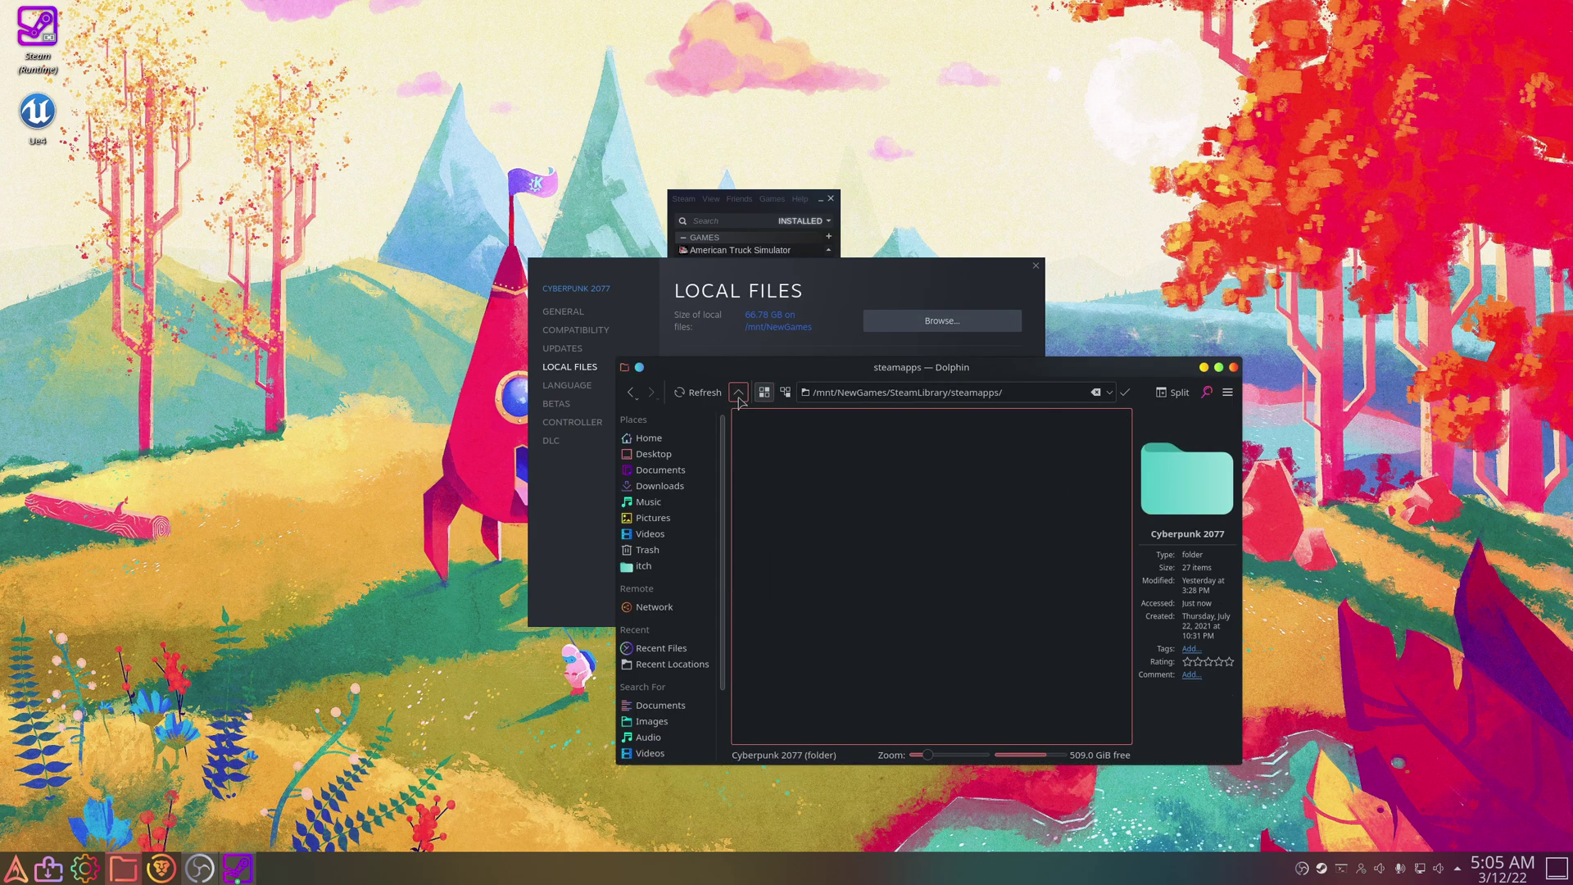
# Step: Open the game's Proton prefix at compatdata/1091500/pfx/drive_c to examine its contents
pyautogui.click(882, 433)
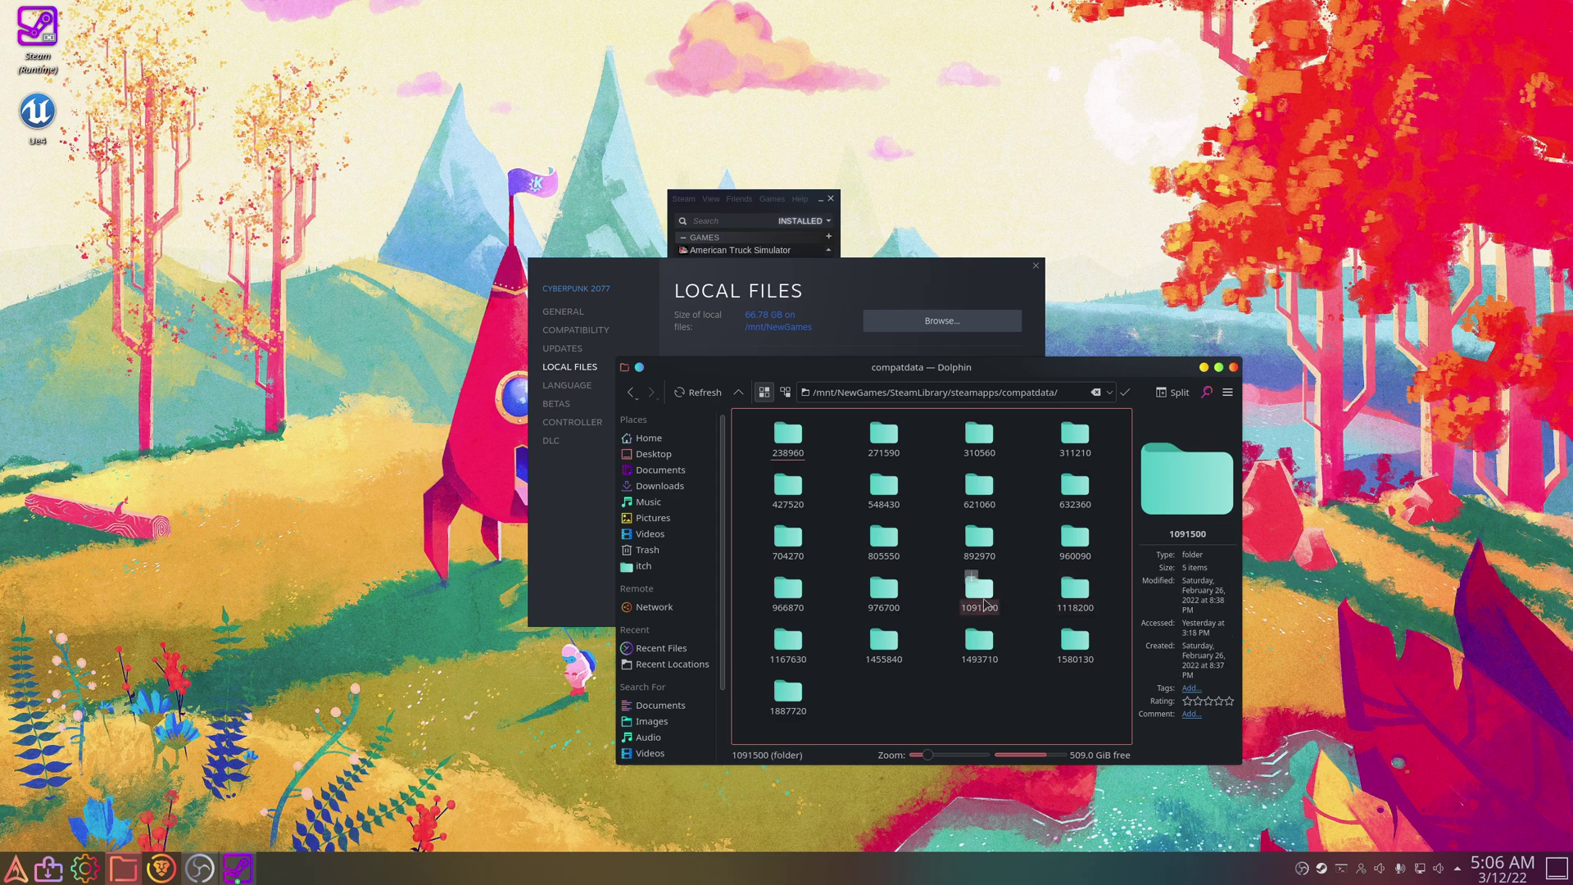
pyautogui.click(979, 592)
pyautogui.click(788, 435)
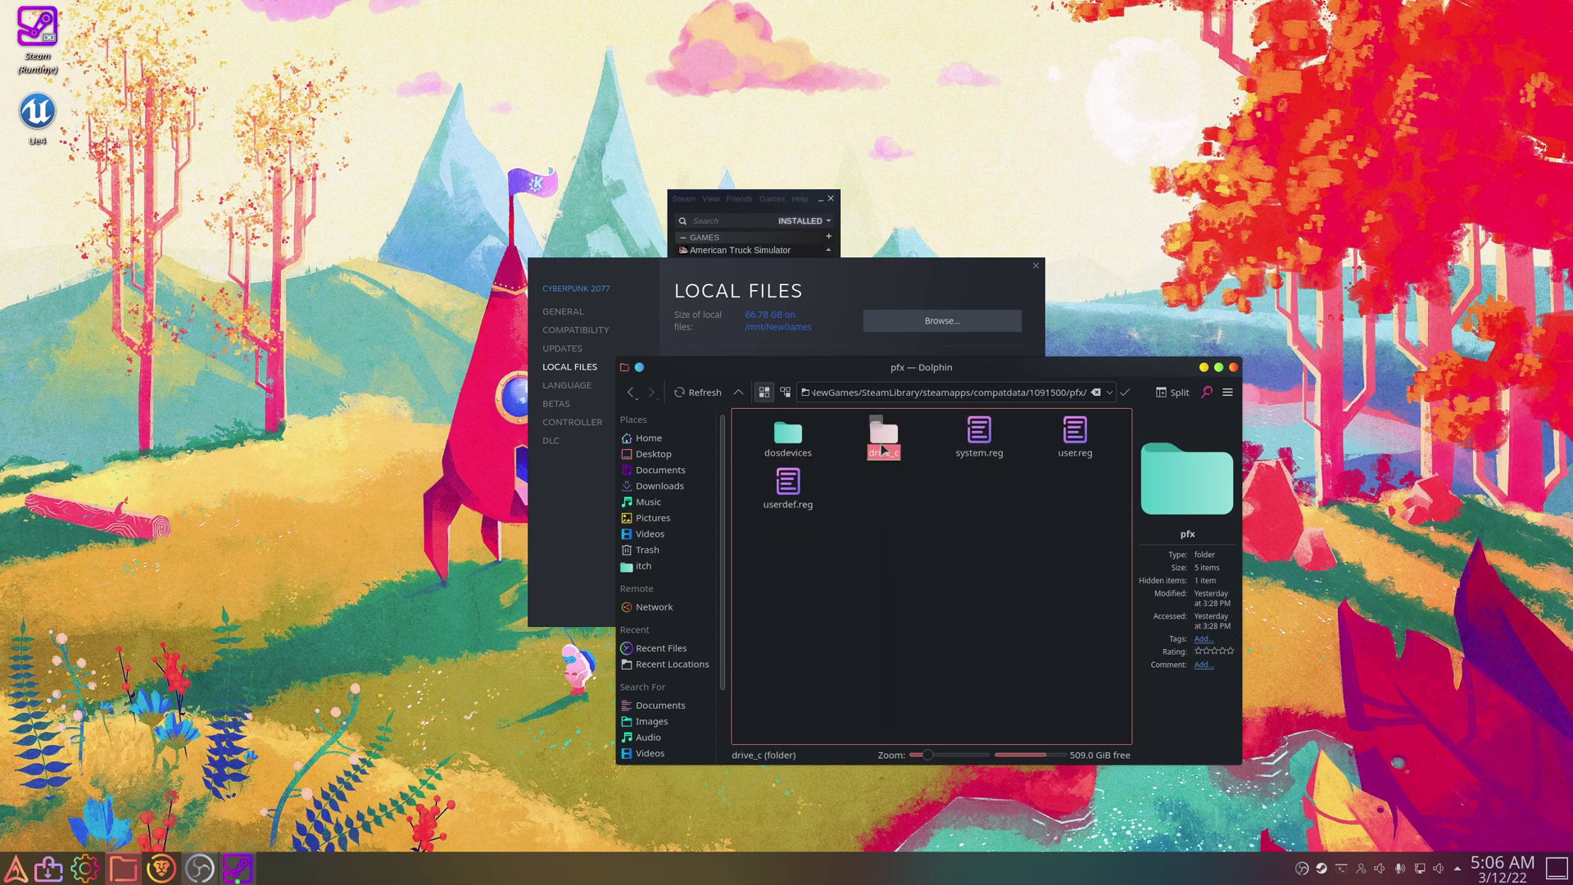
pyautogui.click(883, 434)
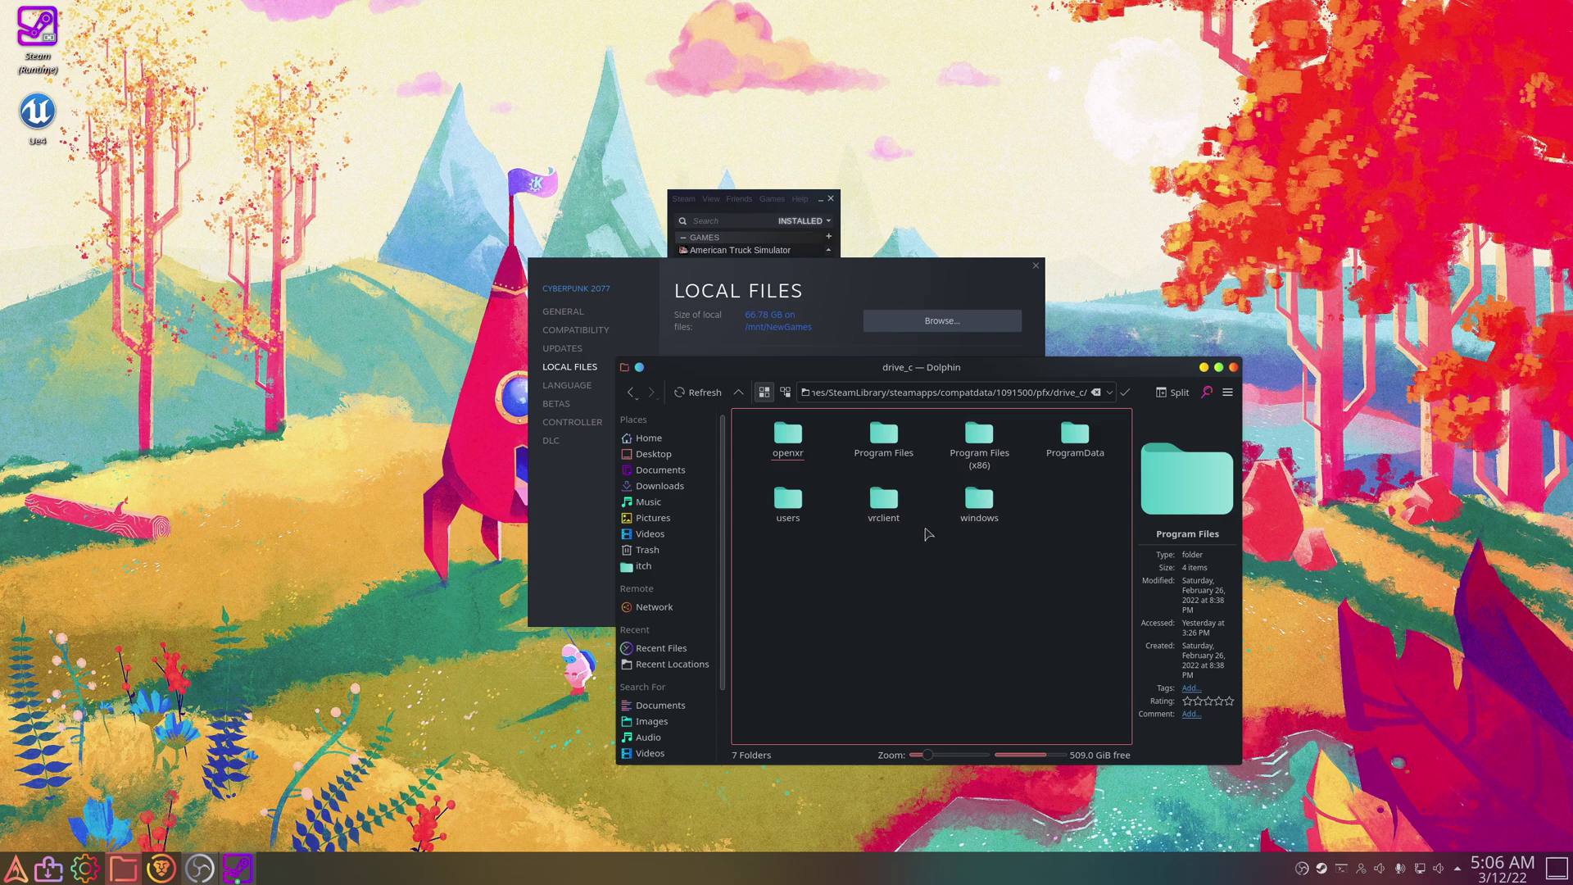
# Step: Return to the compatdata folder and look at the actions available for the 1091500 folder without applying any
pyautogui.click(737, 393)
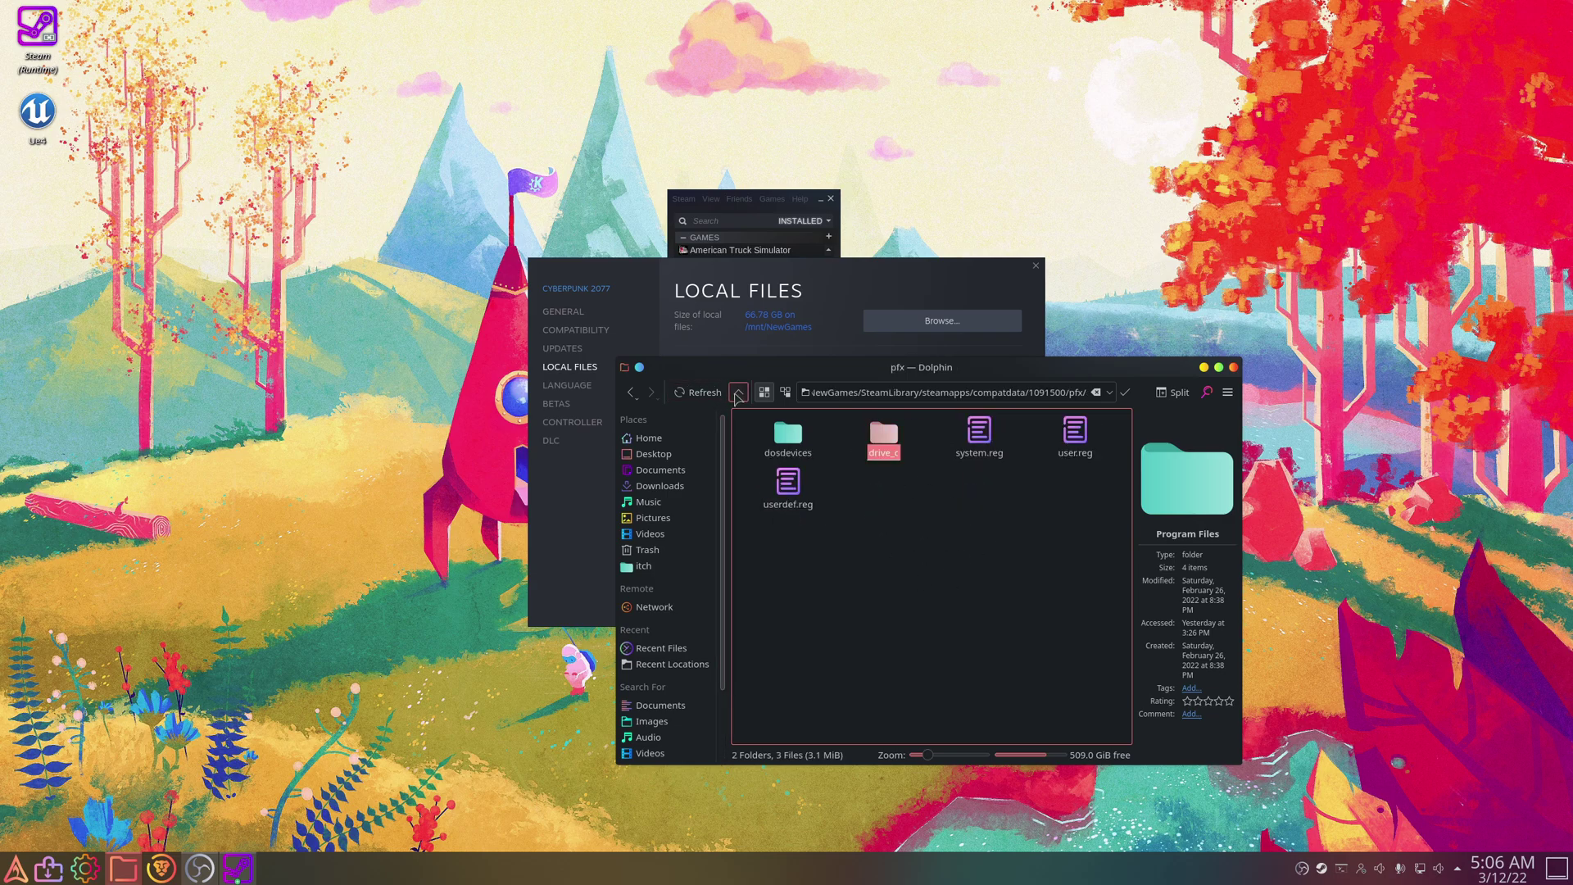
pyautogui.click(737, 393)
pyautogui.click(737, 393)
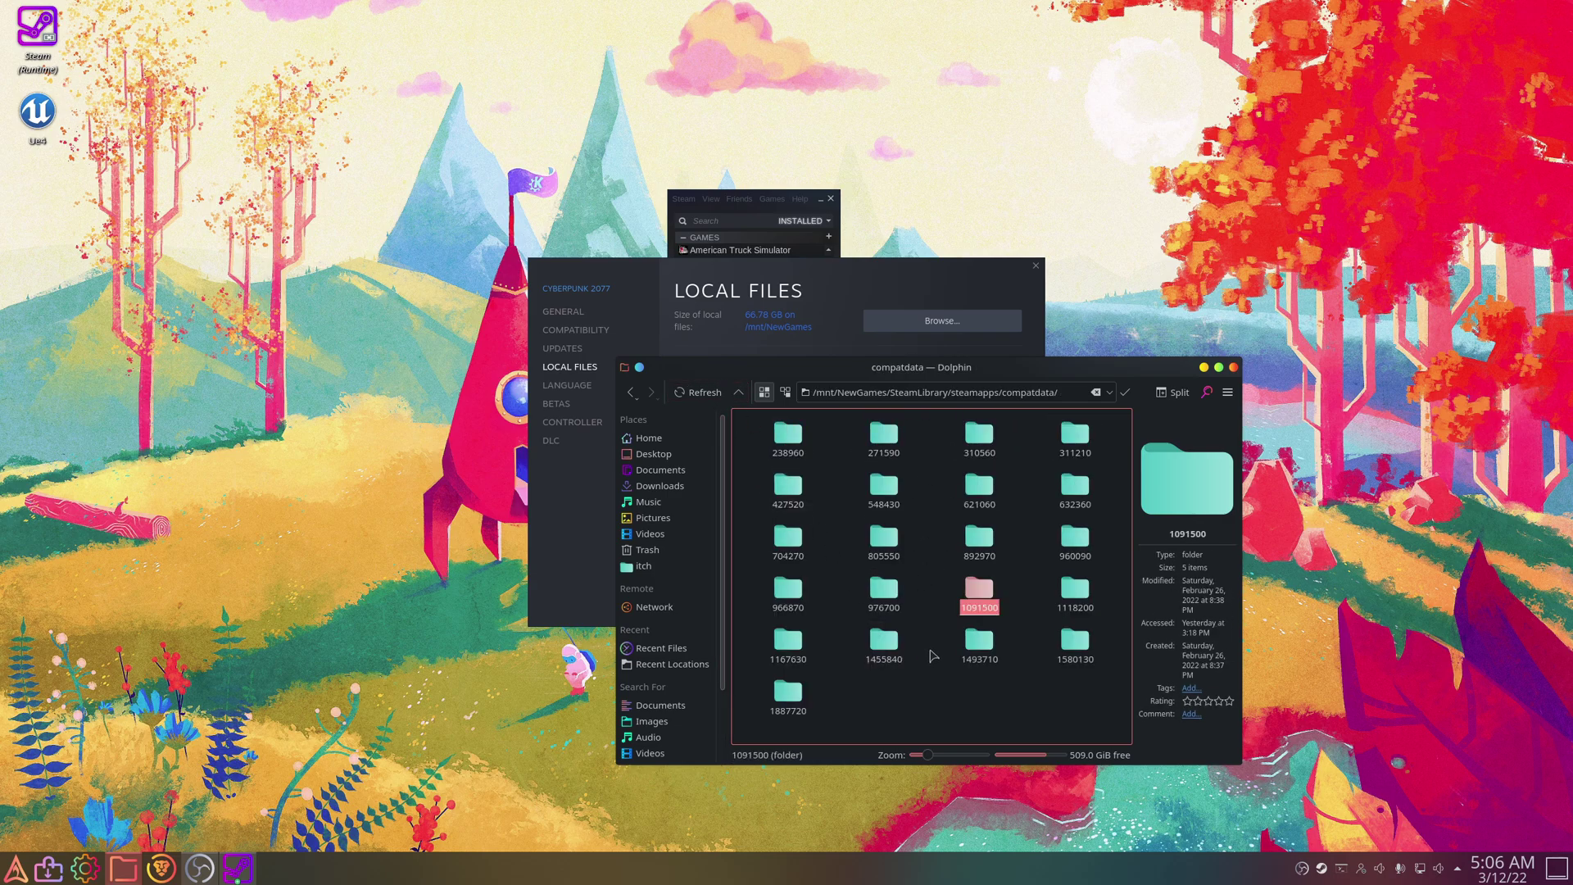
pyautogui.click(988, 623)
pyautogui.click(983, 596)
pyautogui.rightClick(983, 596)
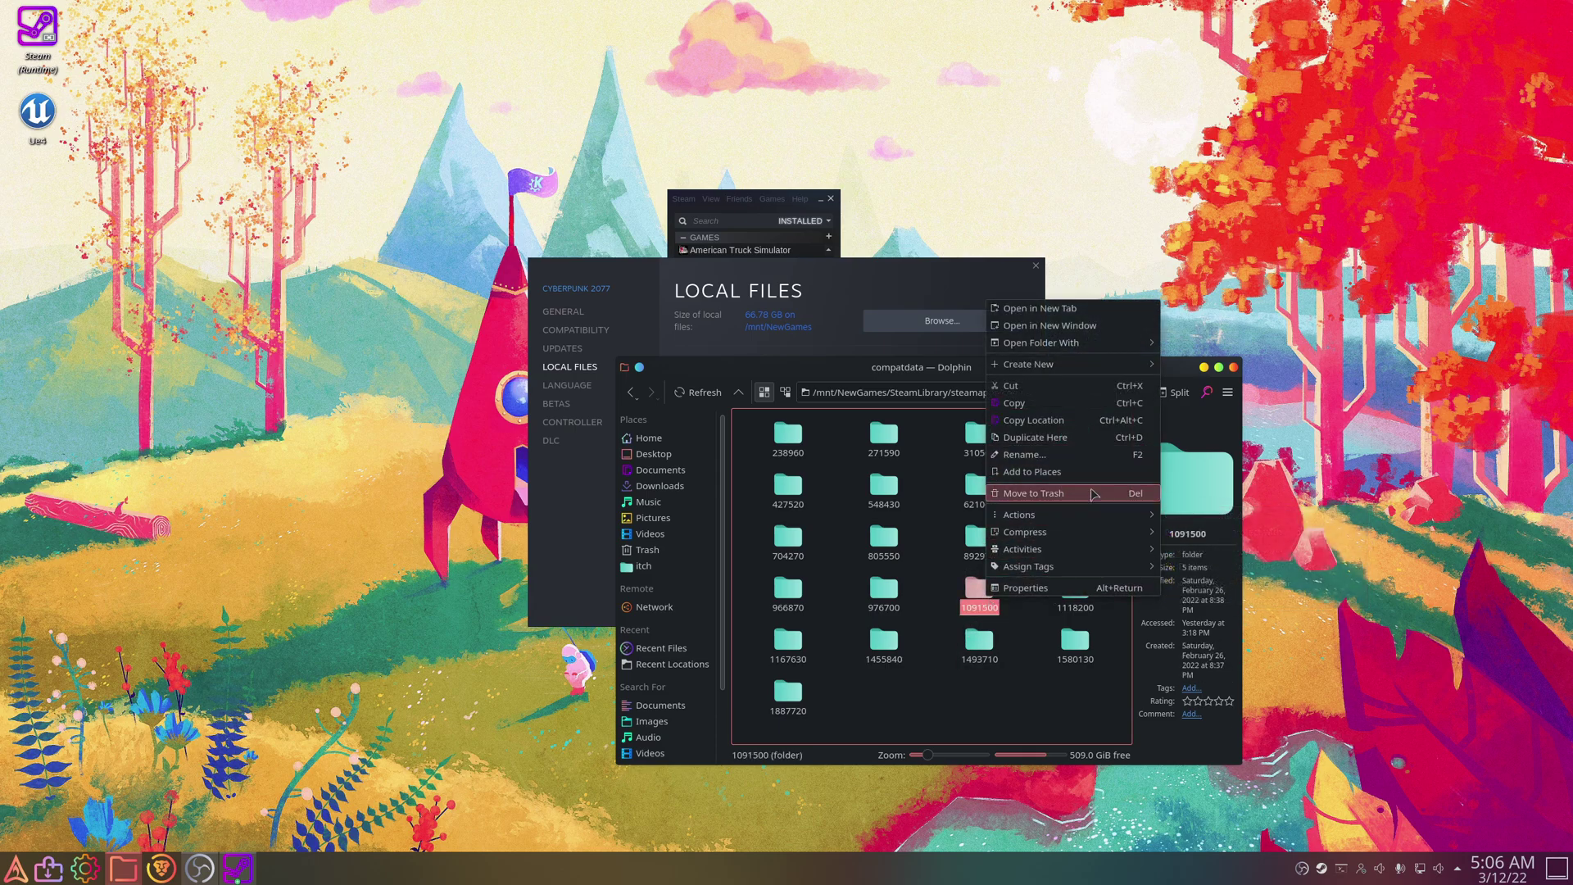
pyautogui.click(1014, 660)
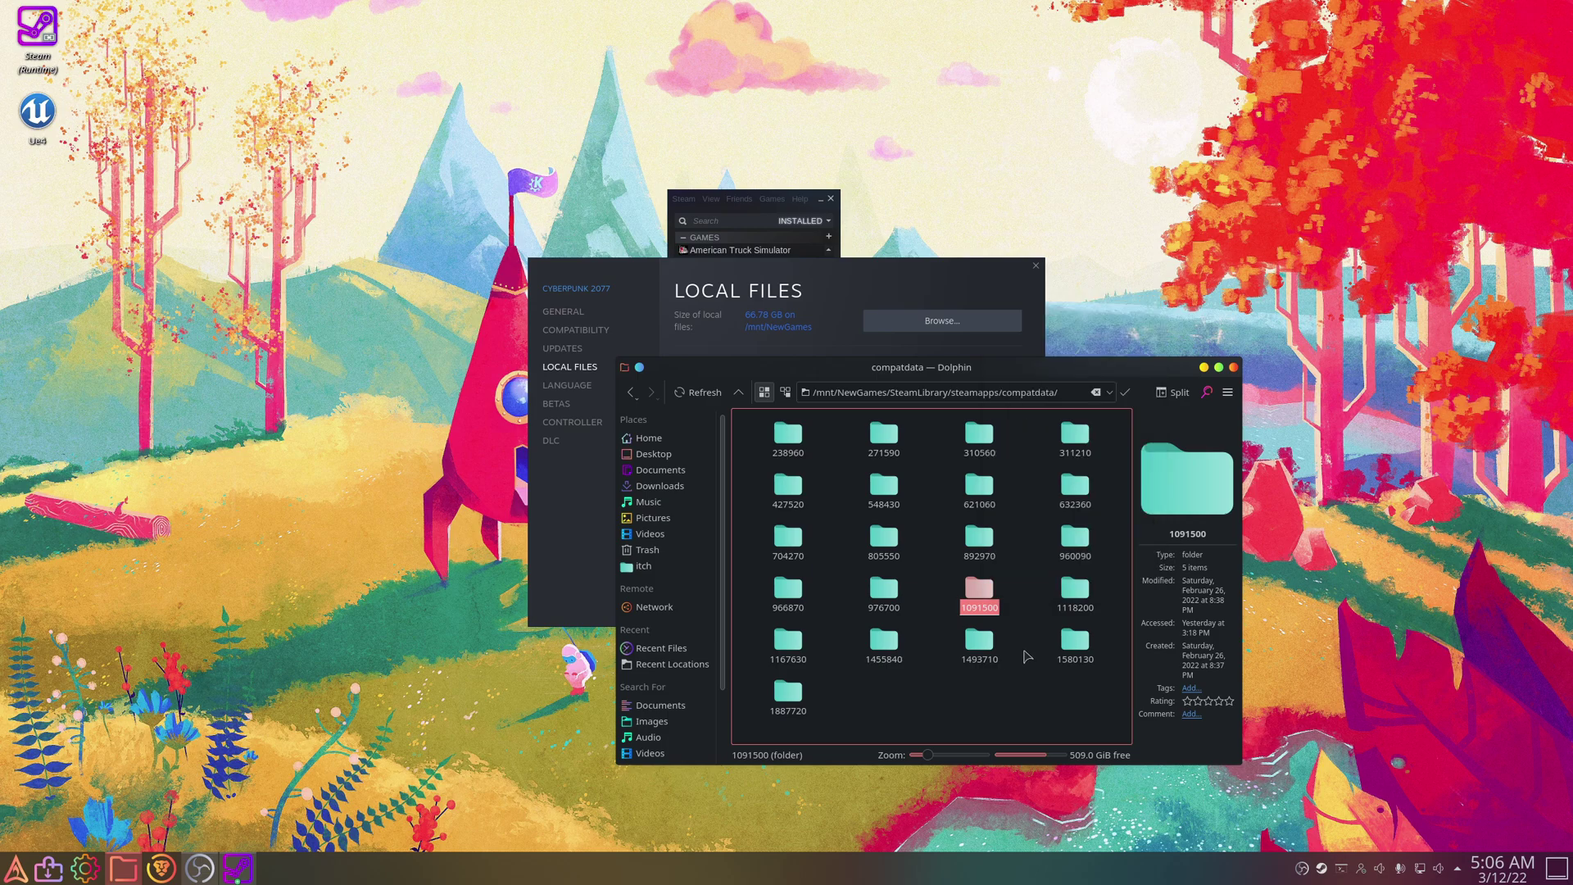
pyautogui.click(1027, 655)
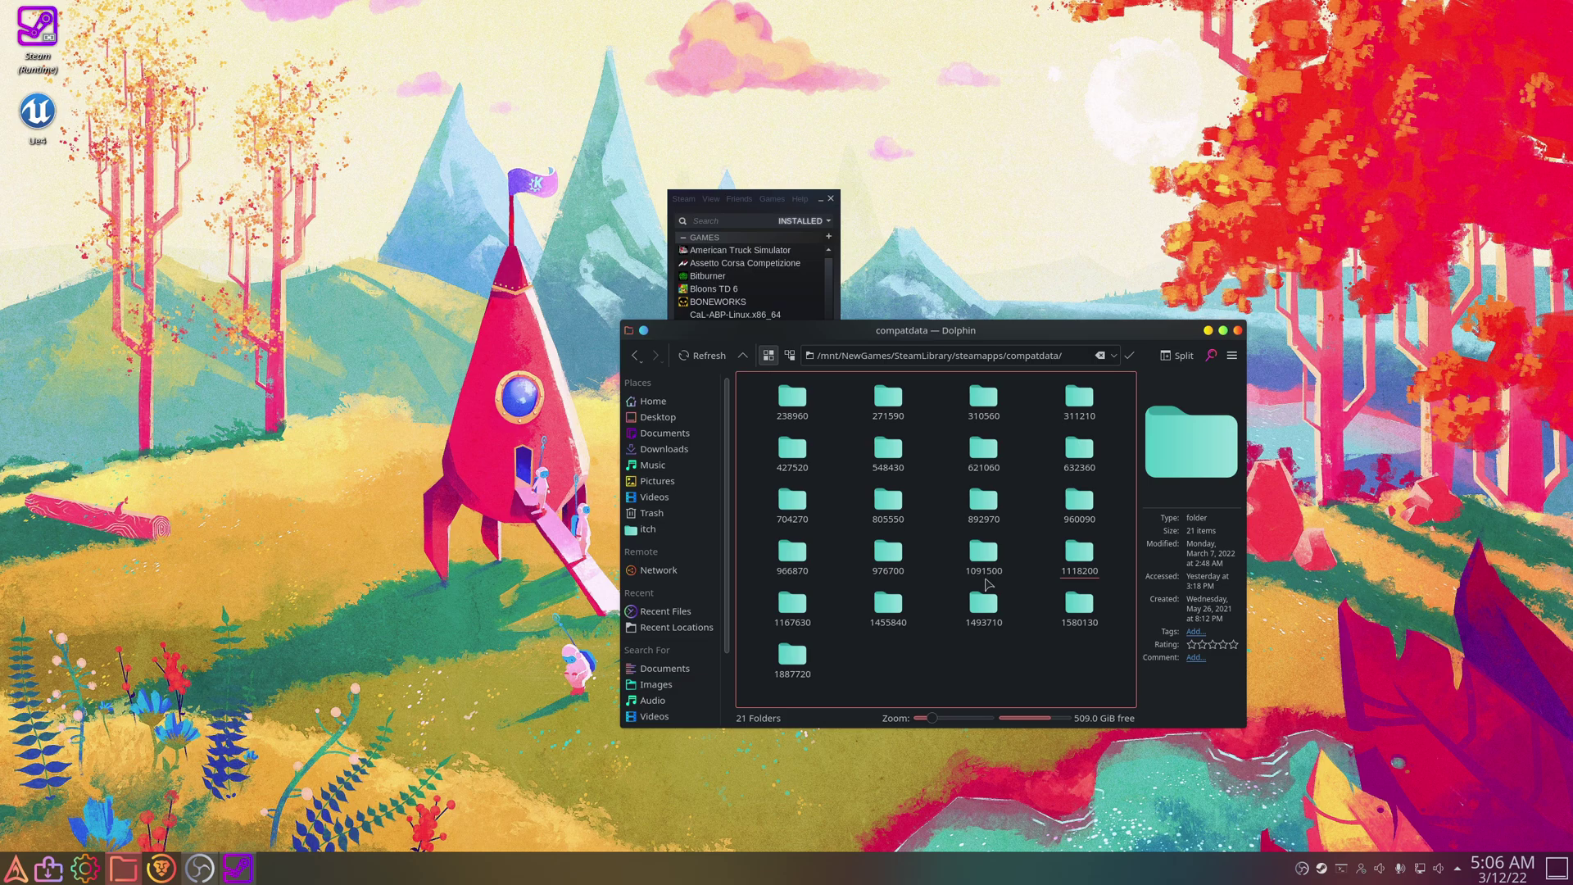
# Step: Close the file manager and Steam windows, switch to Lutris and review the versions in its Wine version manager
pyautogui.hotkey('ctrl', 'q')
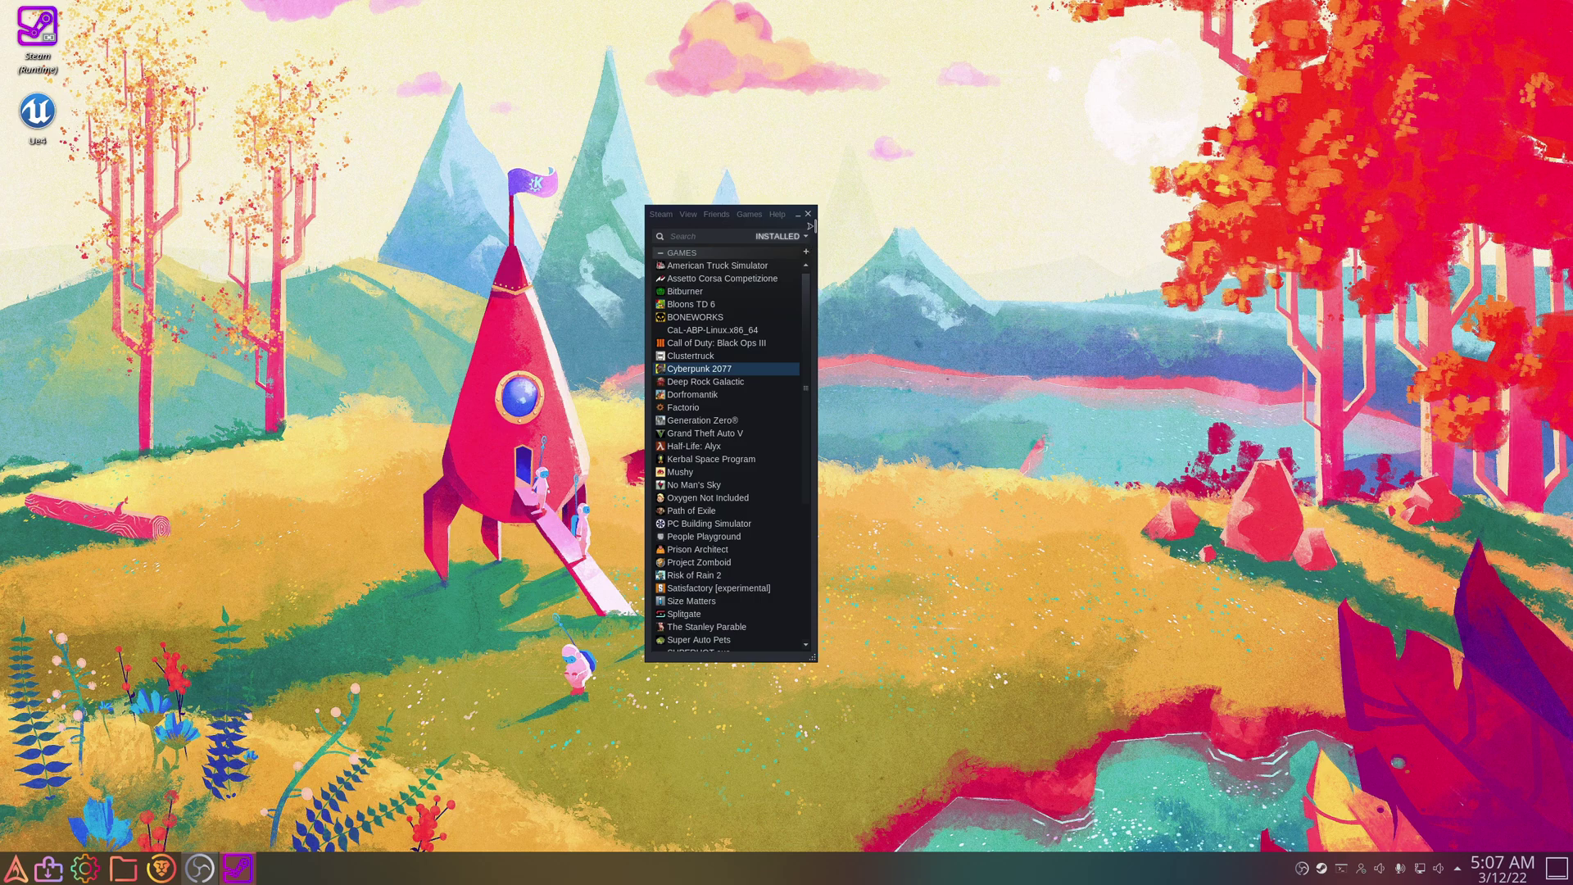
pyautogui.click(807, 215)
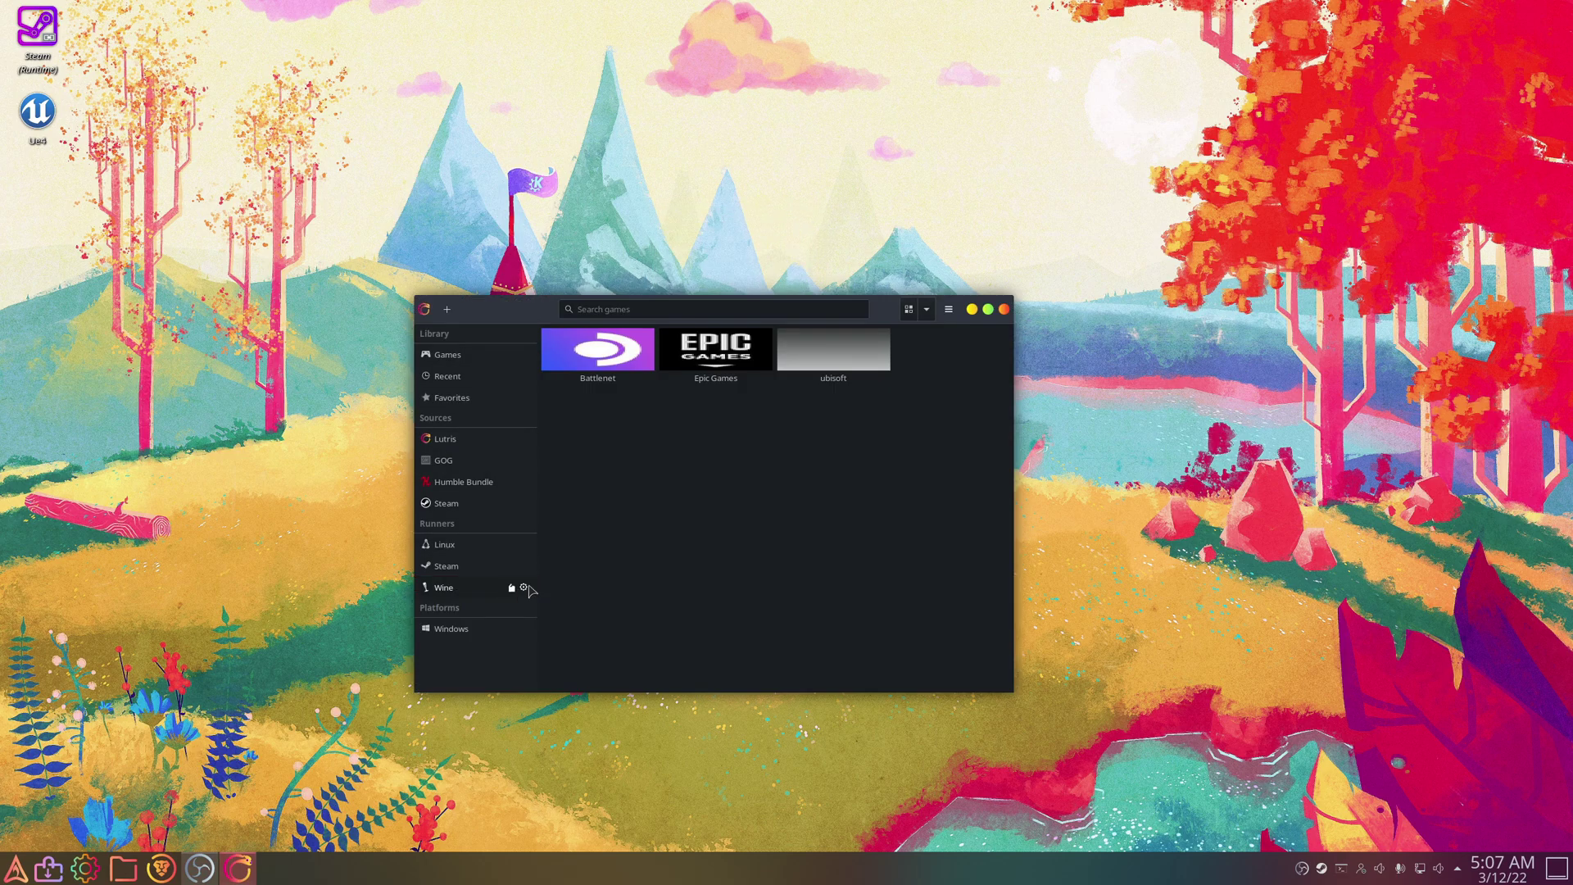
pyautogui.click(512, 588)
pyautogui.scroll(-5, 654, 482)
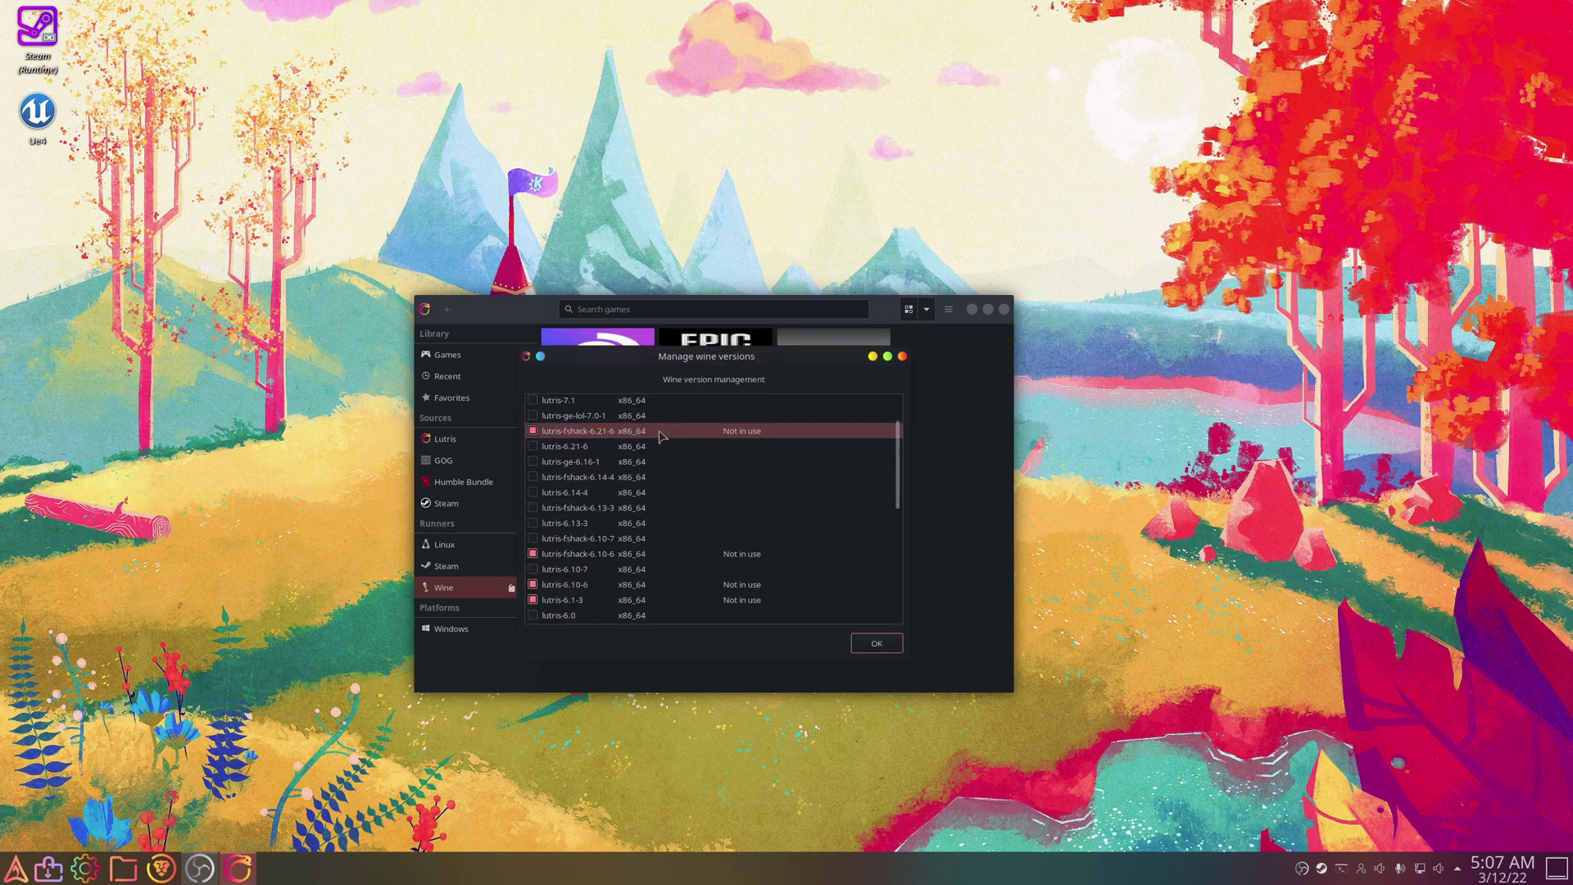
pyautogui.scroll(5, 654, 498)
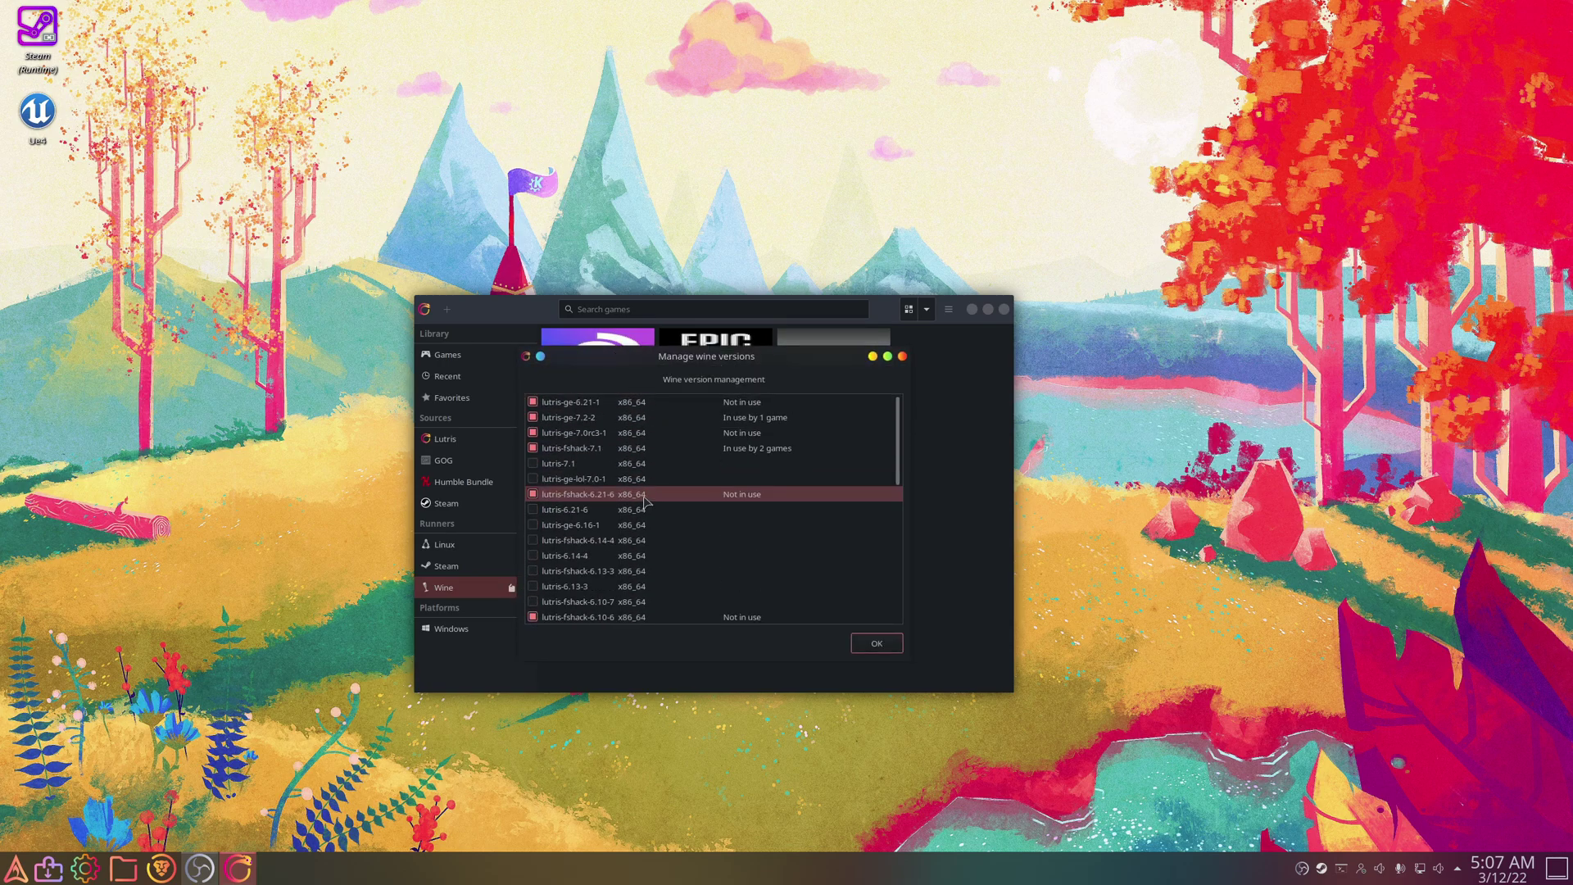
pyautogui.click(876, 643)
# Step: Look at the Lutris source and return to the games that use the Wine runner
pyautogui.click(467, 442)
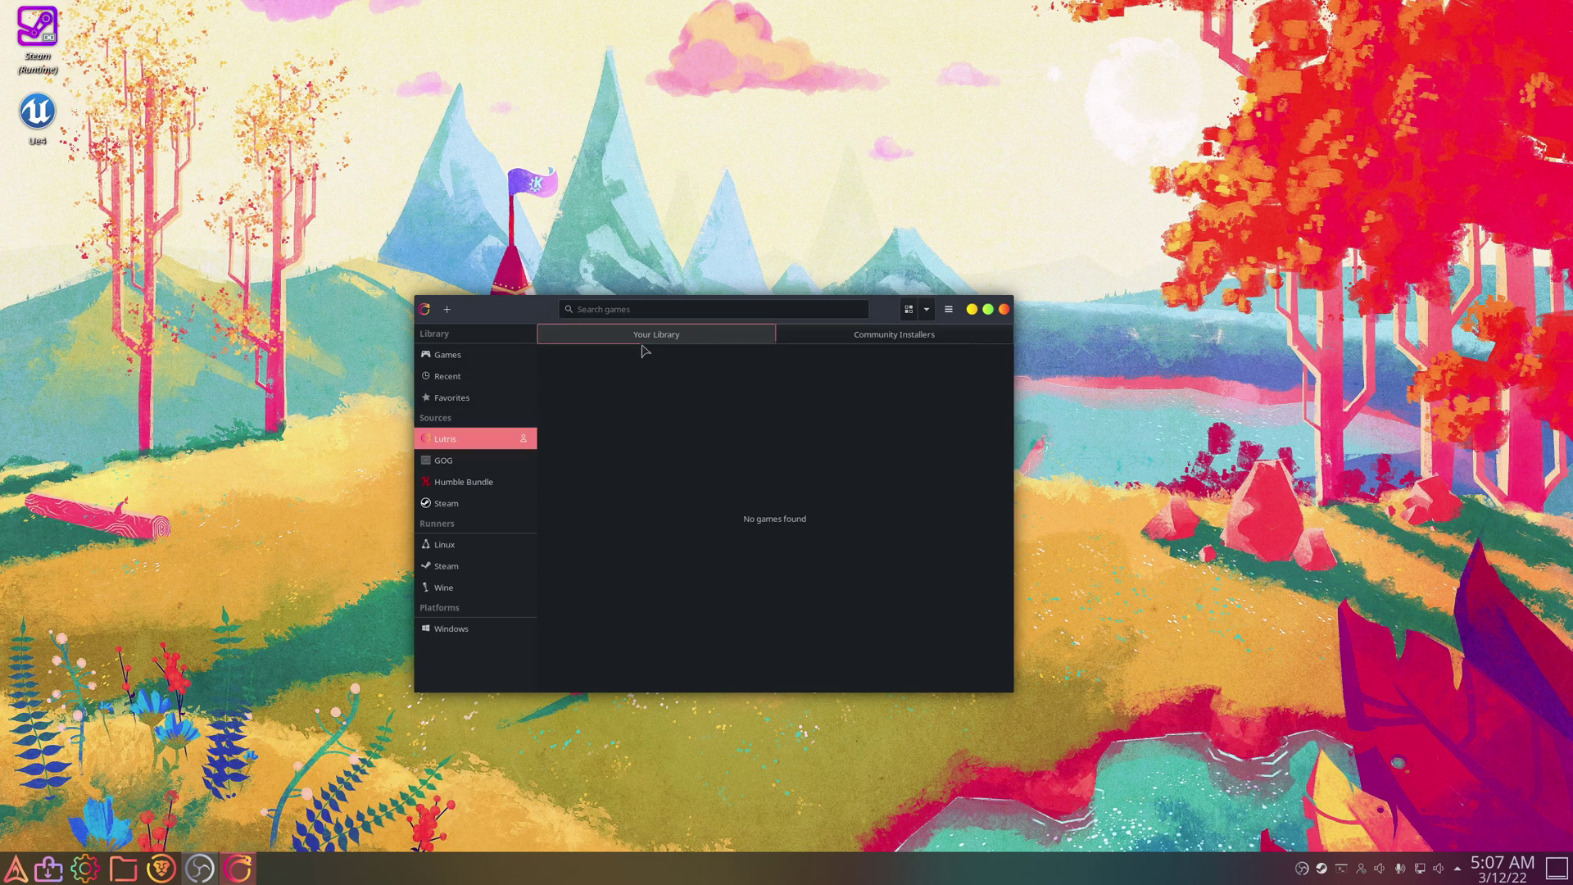
pyautogui.click(655, 310)
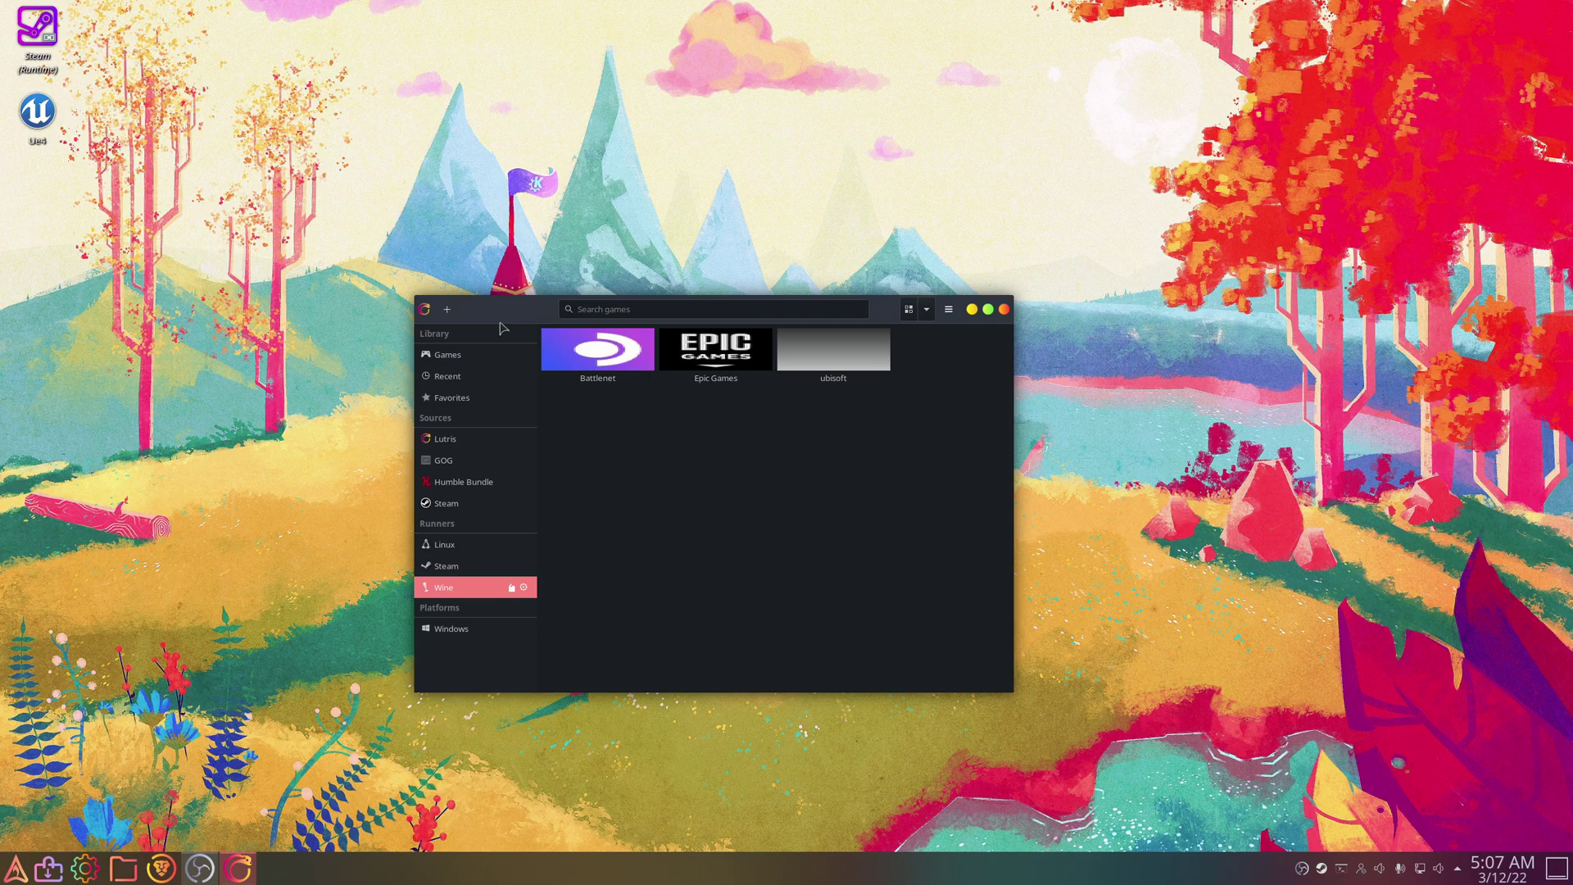
pyautogui.moveTo(508, 315); pyautogui.dragTo(572, 335)
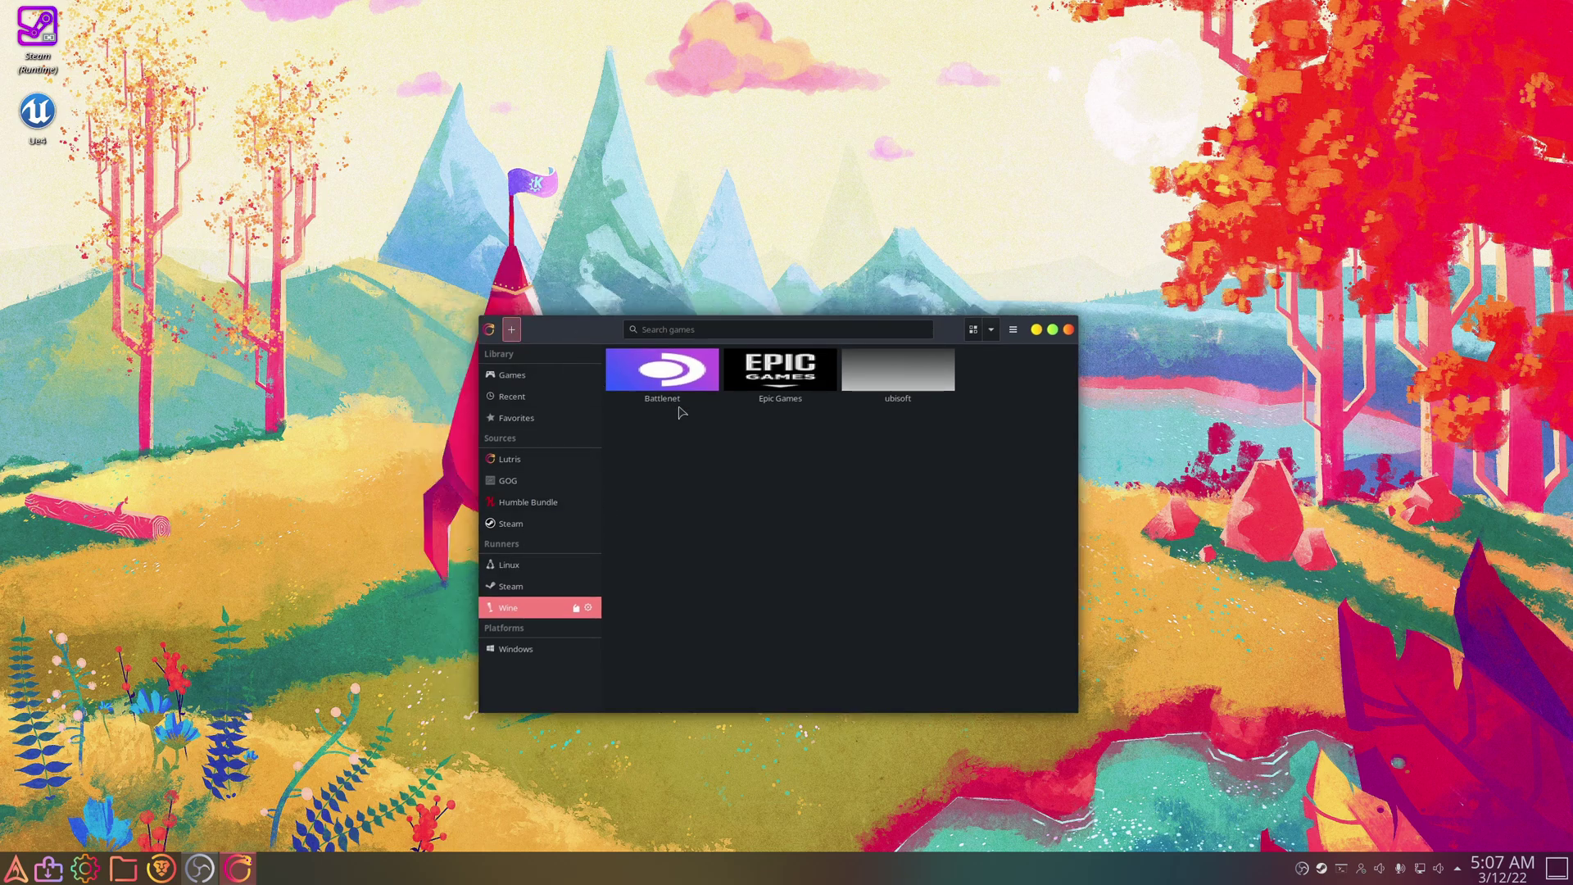
# Step: Start adding a new game with the Wine runner and bring up its game options
pyautogui.hotkey('ctrl', 'n')
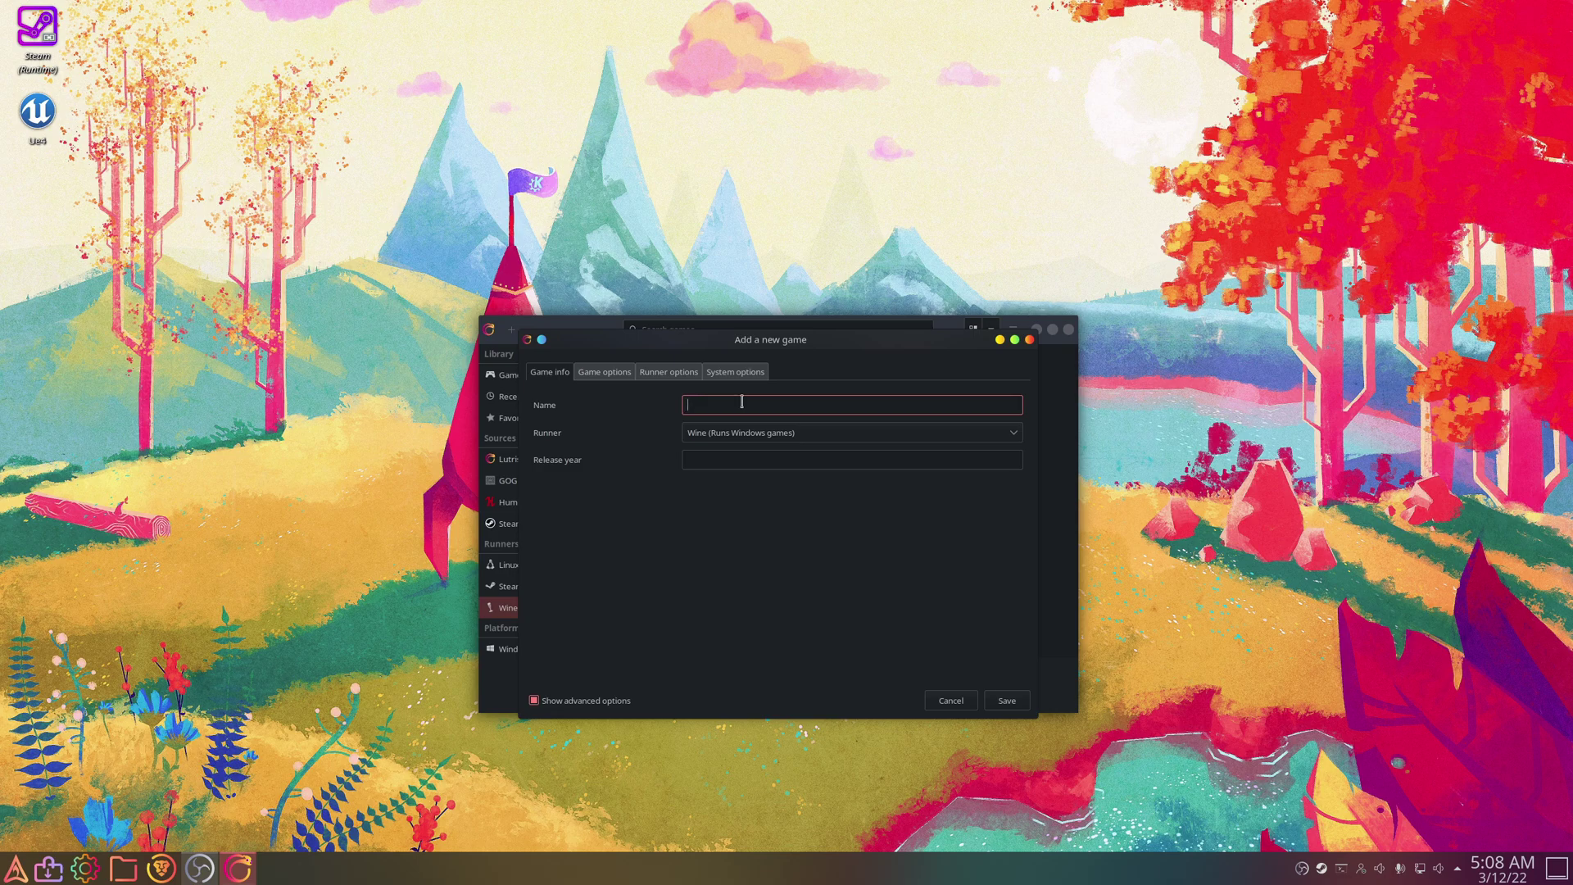
pyautogui.hotkey('ctrl', 'v')
pyautogui.click(583, 373)
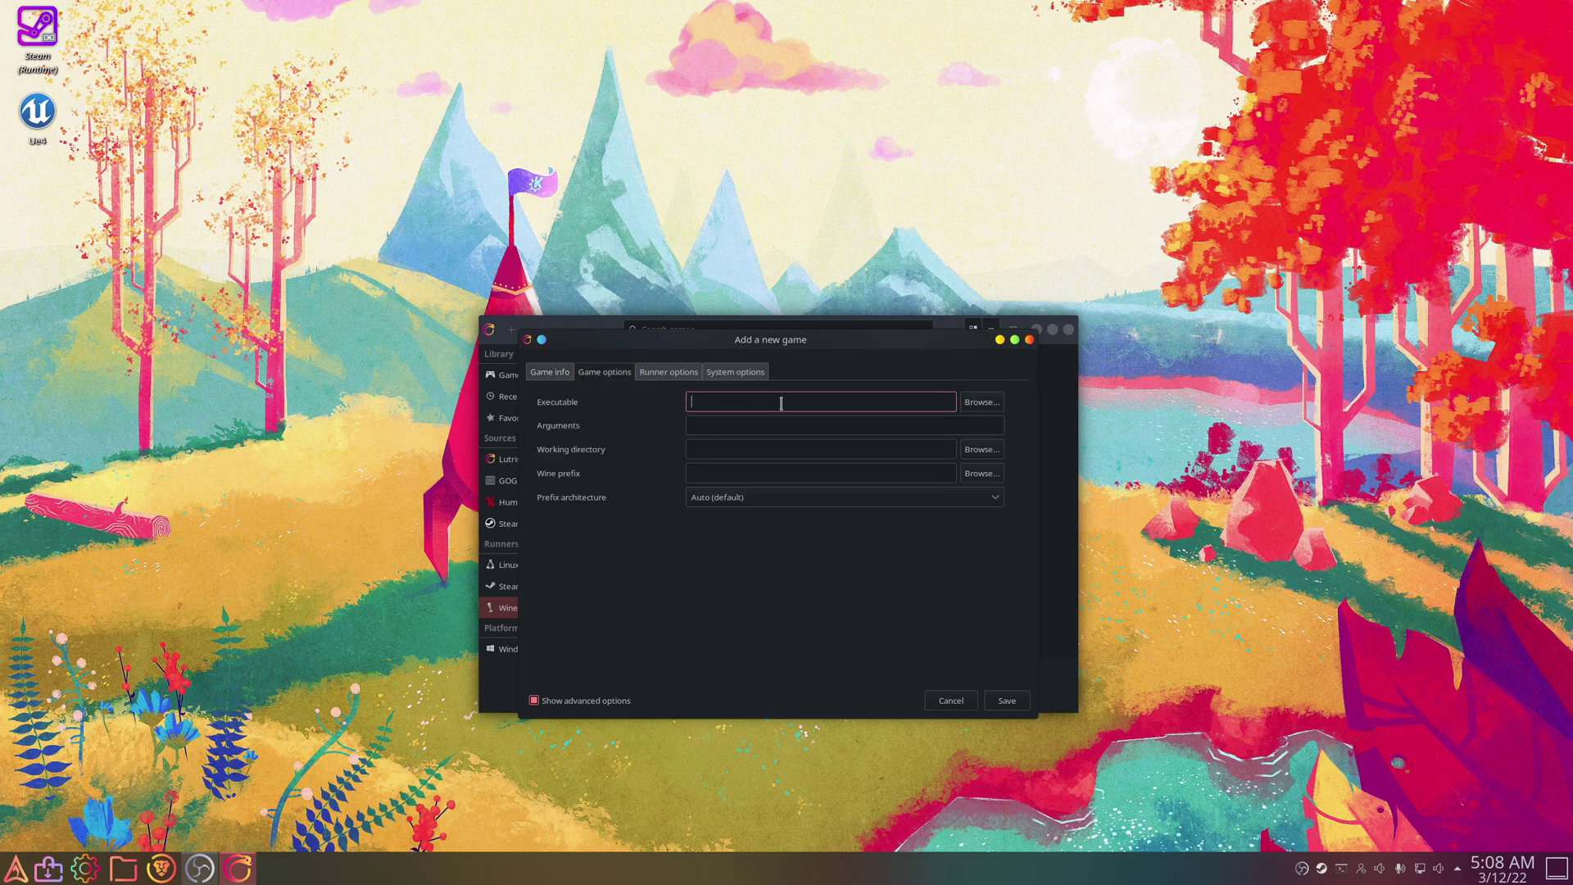
pyautogui.click(769, 425)
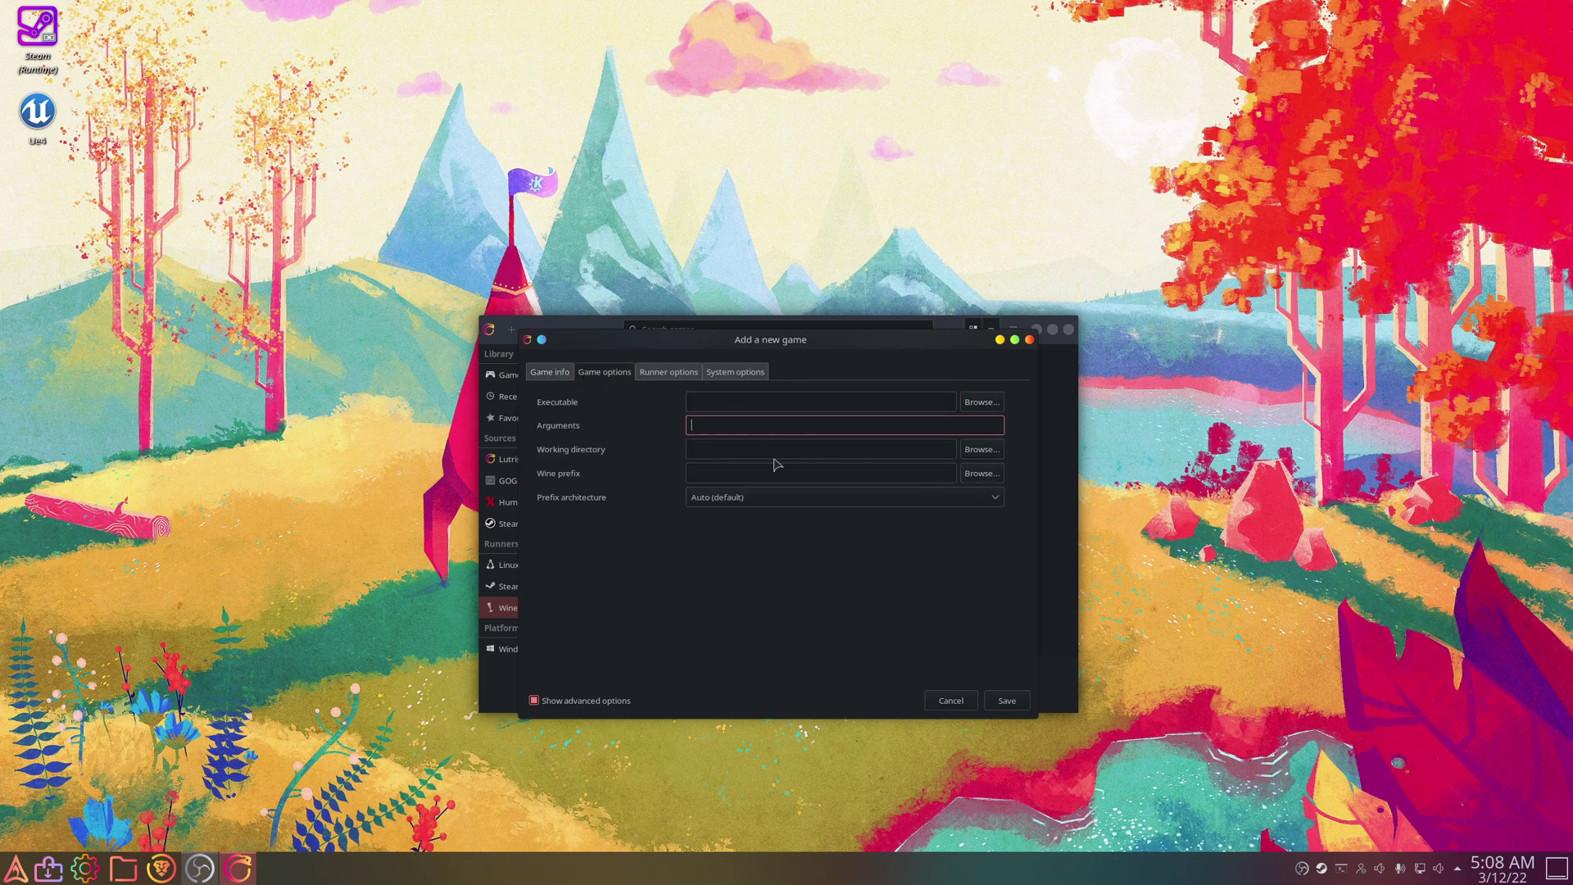
# Step: Create a folder named superhot in /mnt/NewGames and choose it as the new game's working directory
pyautogui.click(982, 451)
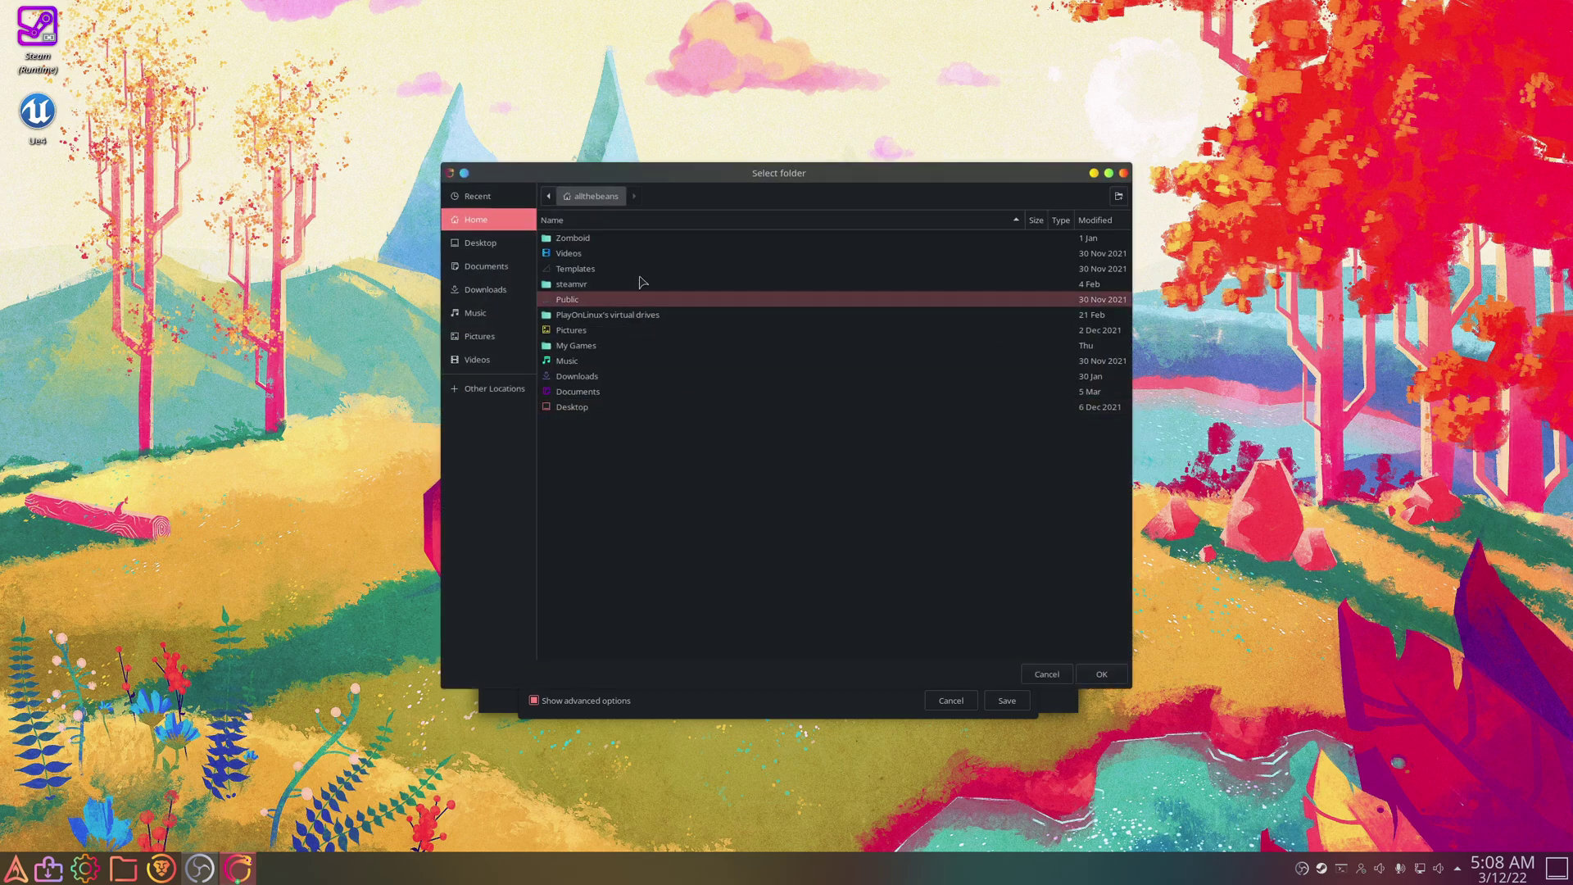
pyautogui.click(501, 388)
pyautogui.click(581, 227)
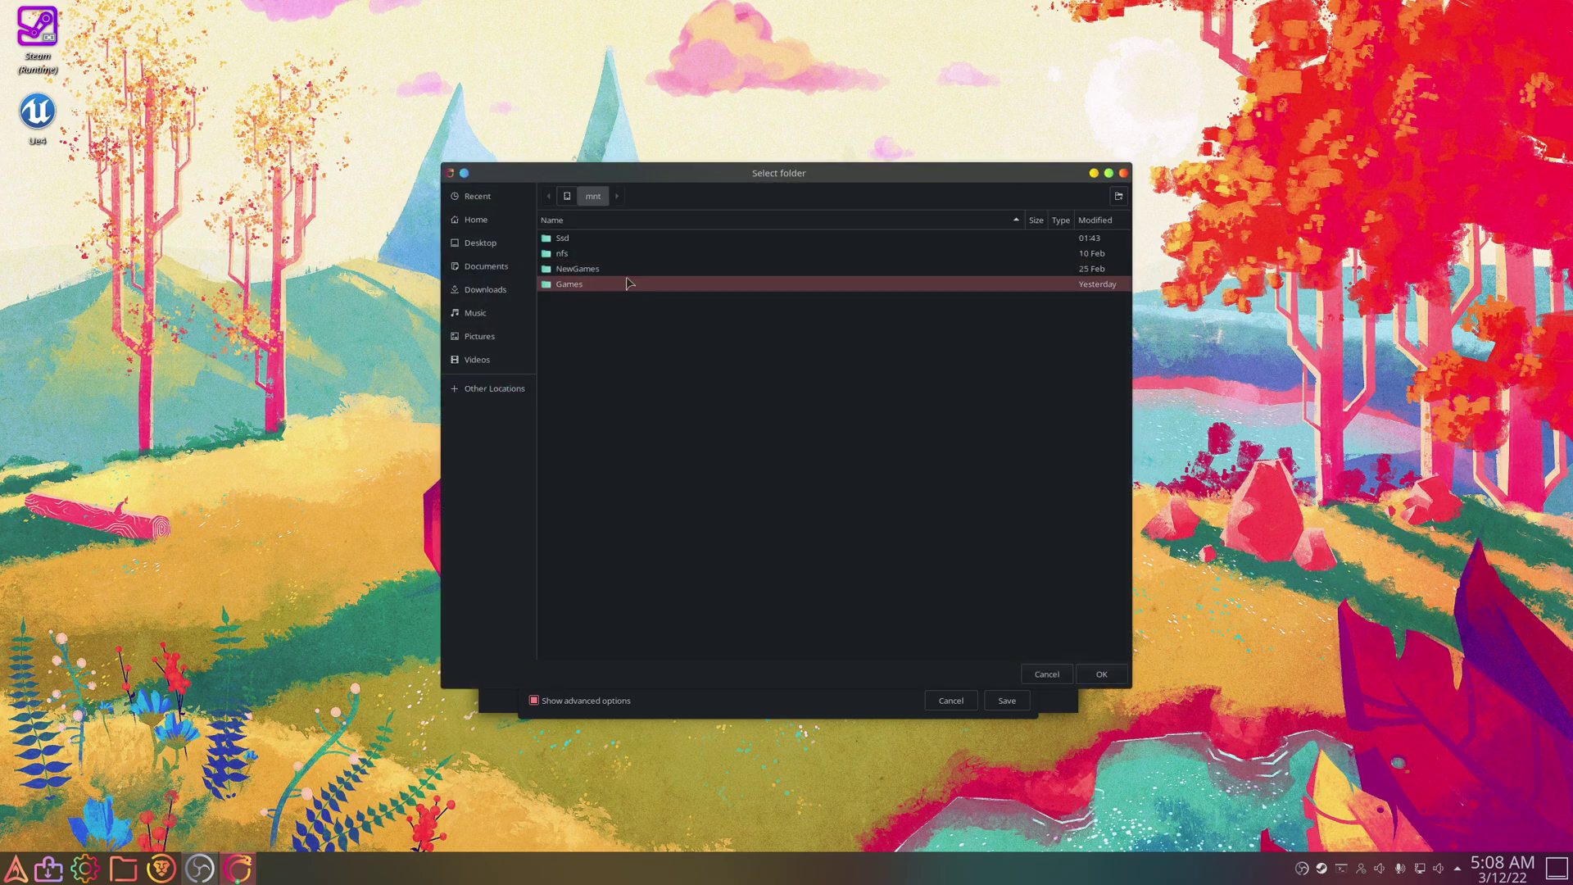
pyautogui.doubleClick(629, 281)
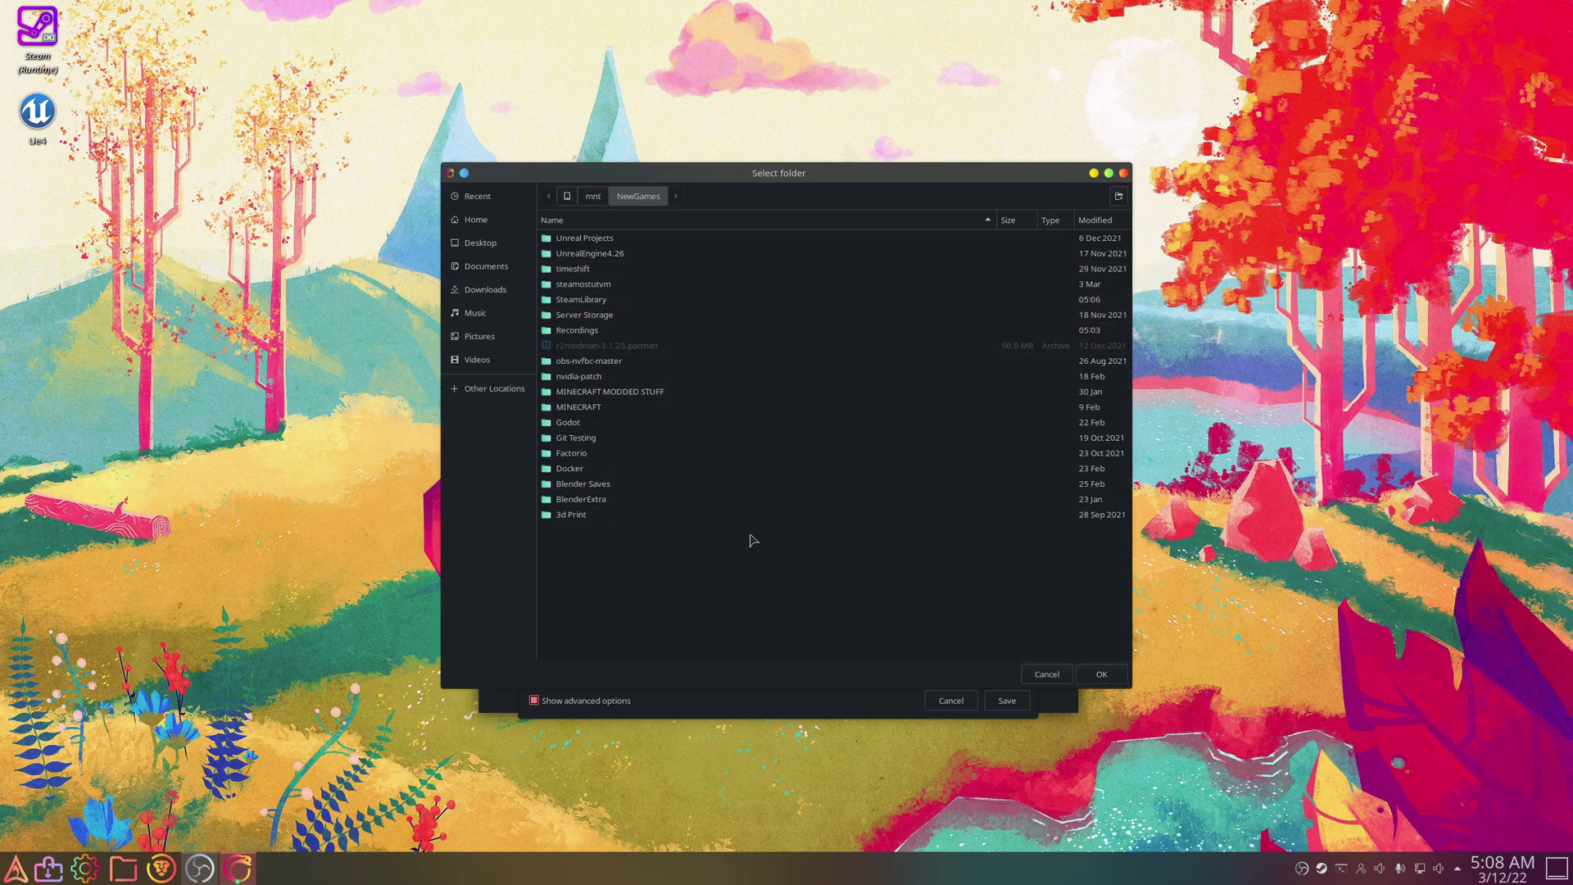
pyautogui.hotkey('ctrl', 'shift', 'n')
pyautogui.write('superhot')
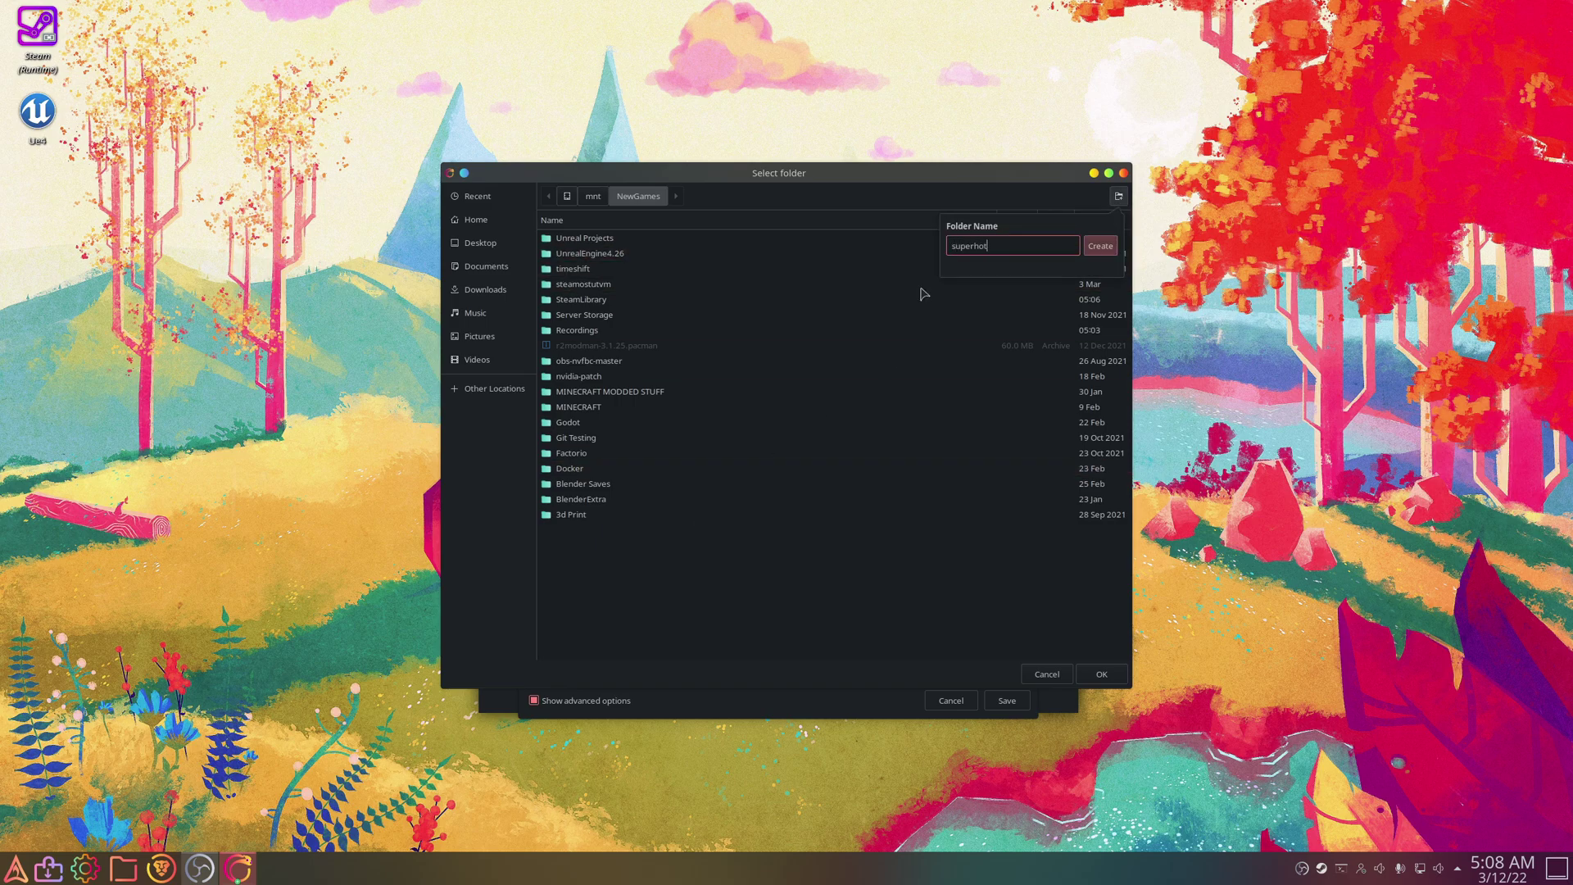
pyautogui.press('Return')
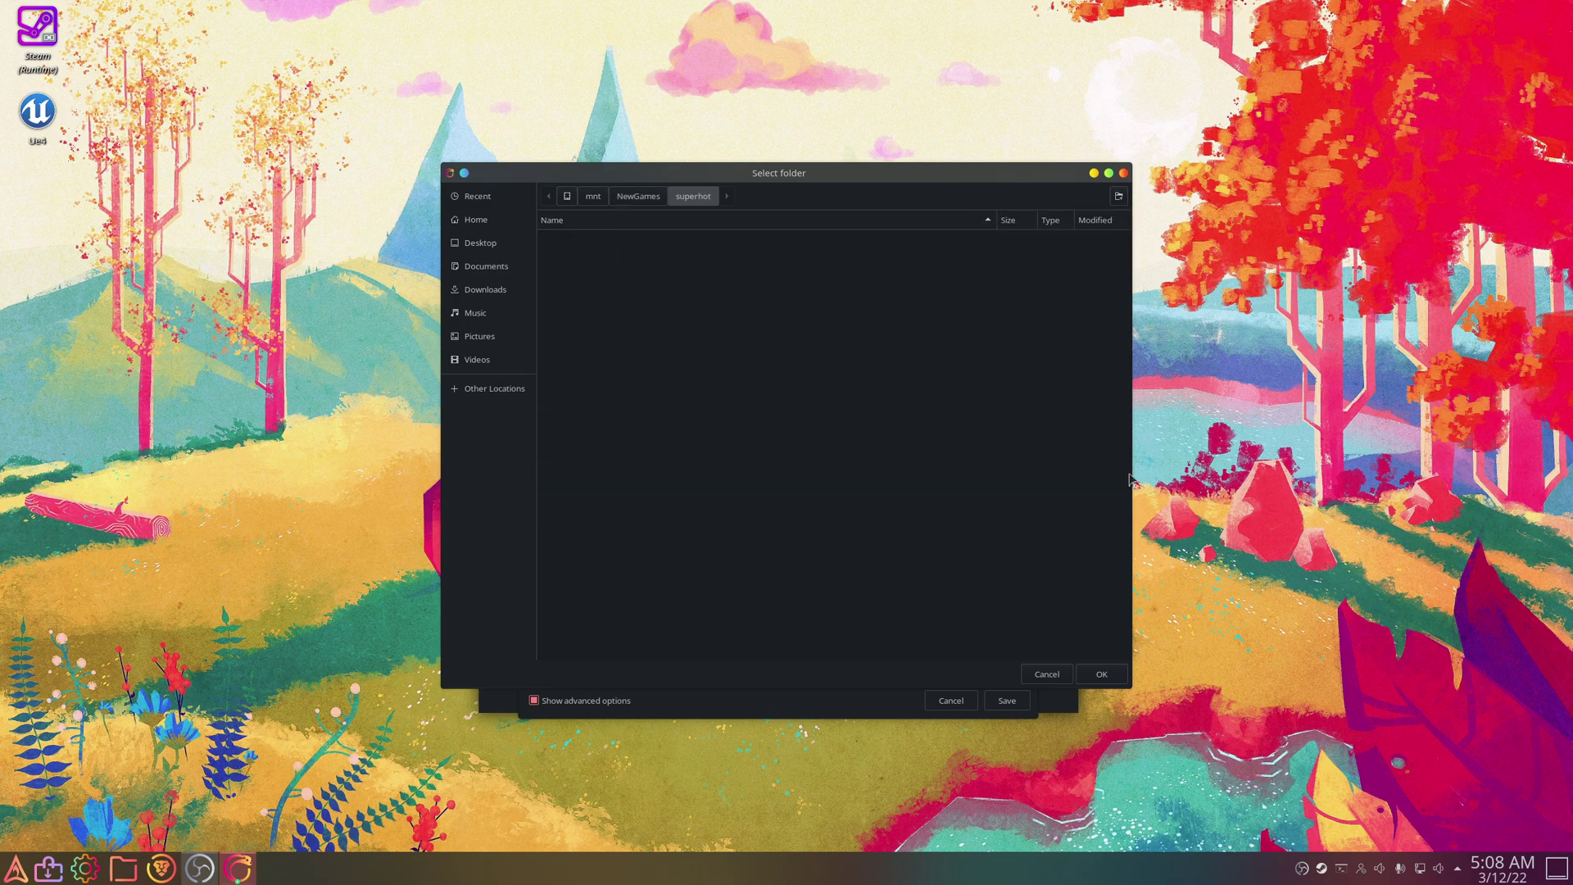
pyautogui.click(1100, 674)
# Step: Copy the working directory path and use it as the Wine prefix as well
pyautogui.moveTo(793, 448); pyautogui.dragTo(756, 447)
pyautogui.tripleClick(755, 447)
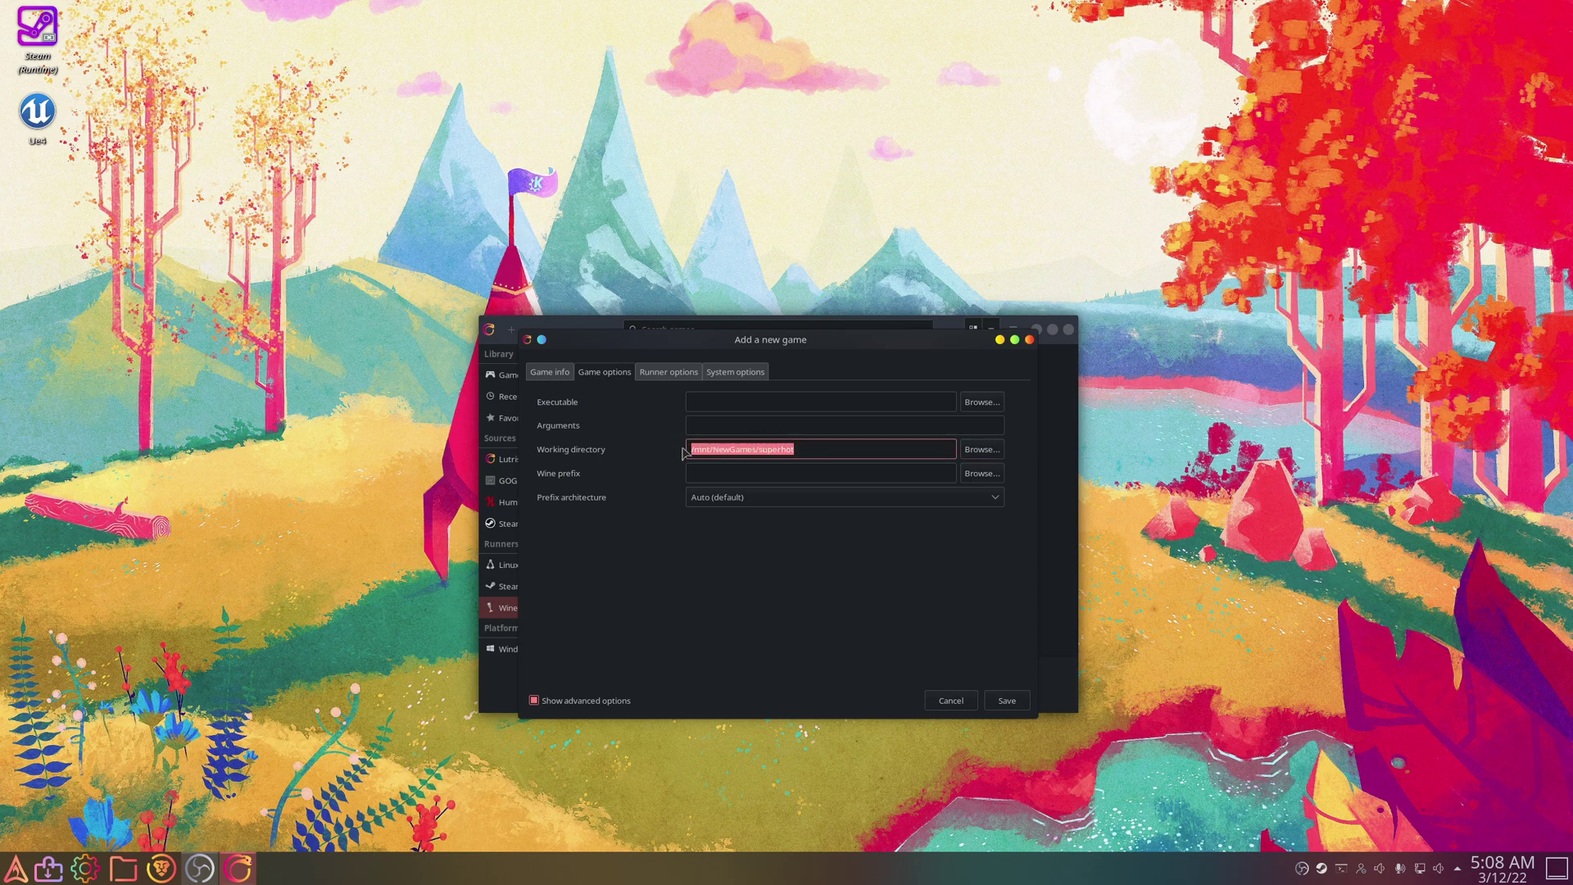
pyautogui.rightClick(693, 450)
pyautogui.click(729, 474)
pyautogui.click(762, 473)
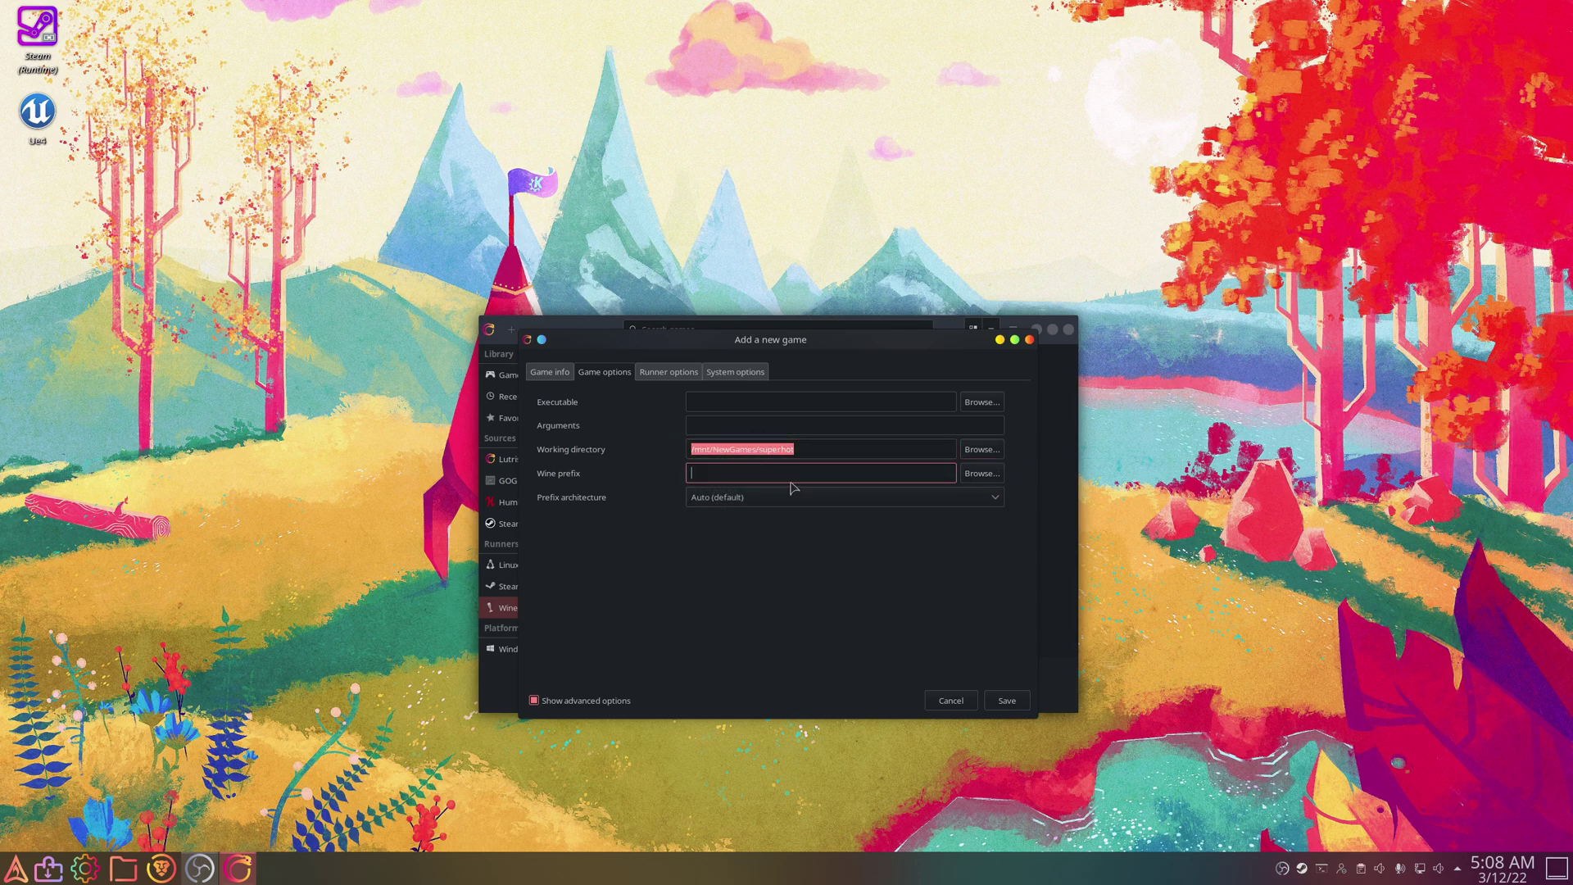
pyautogui.hotkey('ctrl', 'v')
pyautogui.click(823, 450)
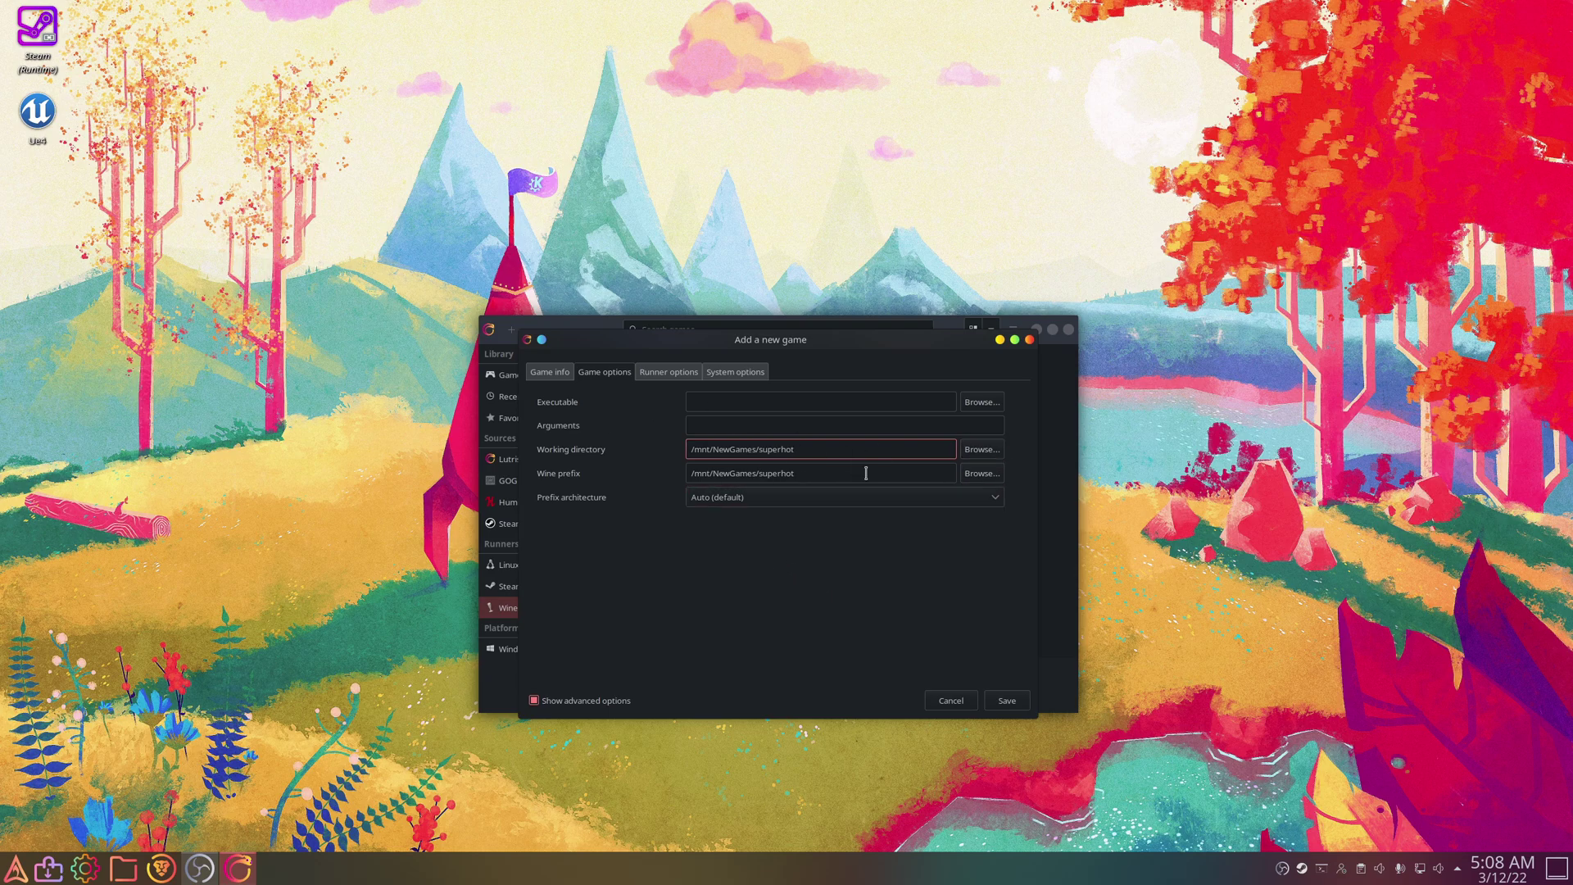
# Step: Go through the Wine runner options and set the sandbox directory to /mnt/NewGames/superhot/sand
pyautogui.click(655, 374)
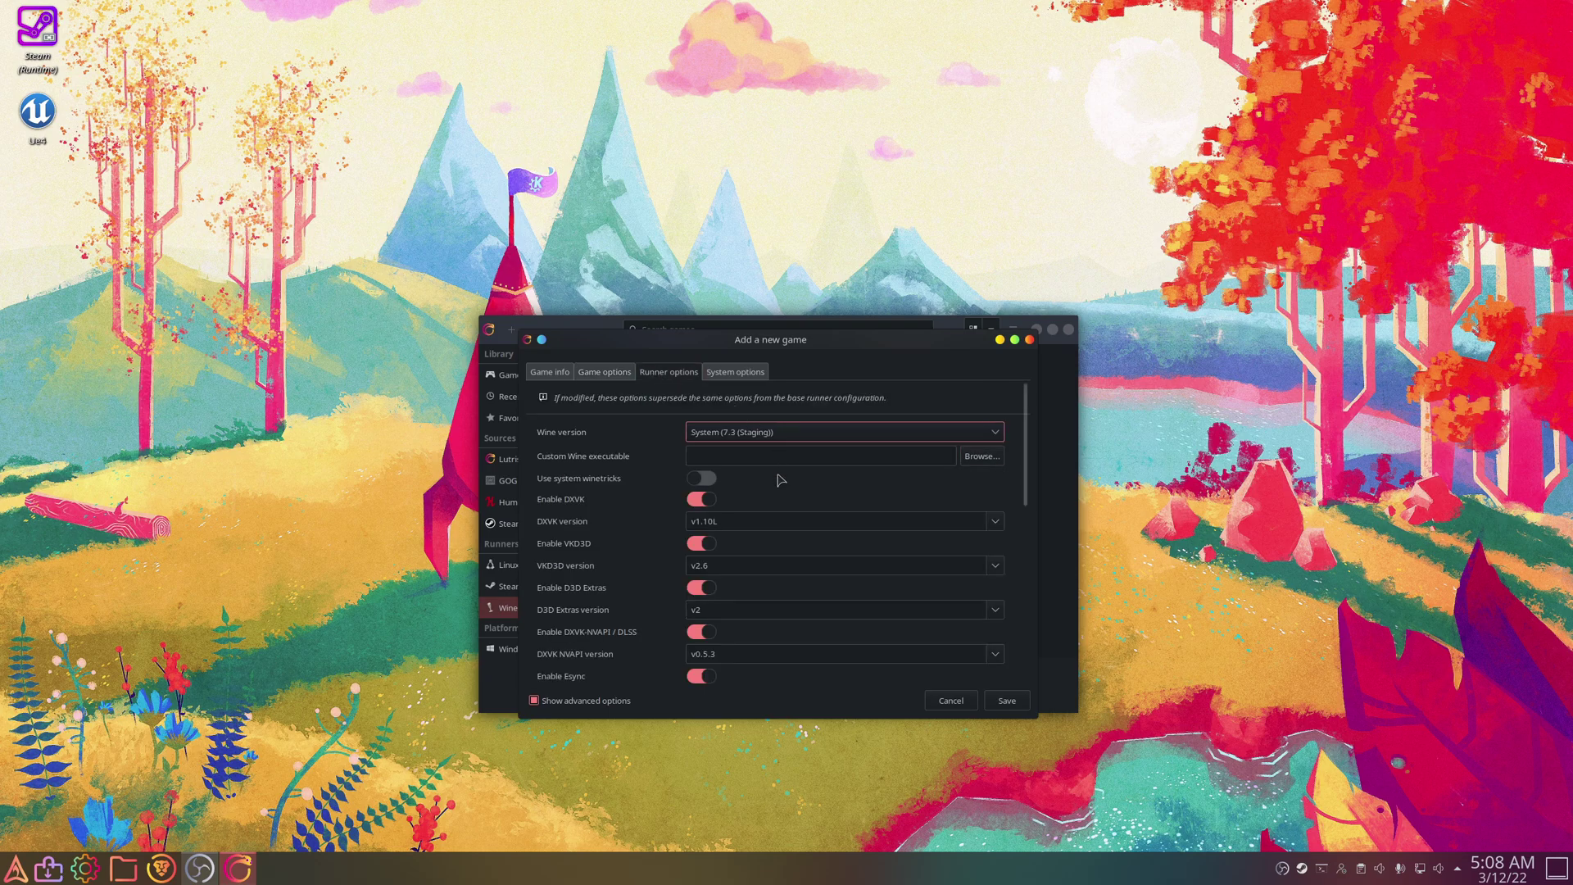
pyautogui.click(877, 442)
pyautogui.click(868, 430)
pyautogui.scroll(-2, 606, 508)
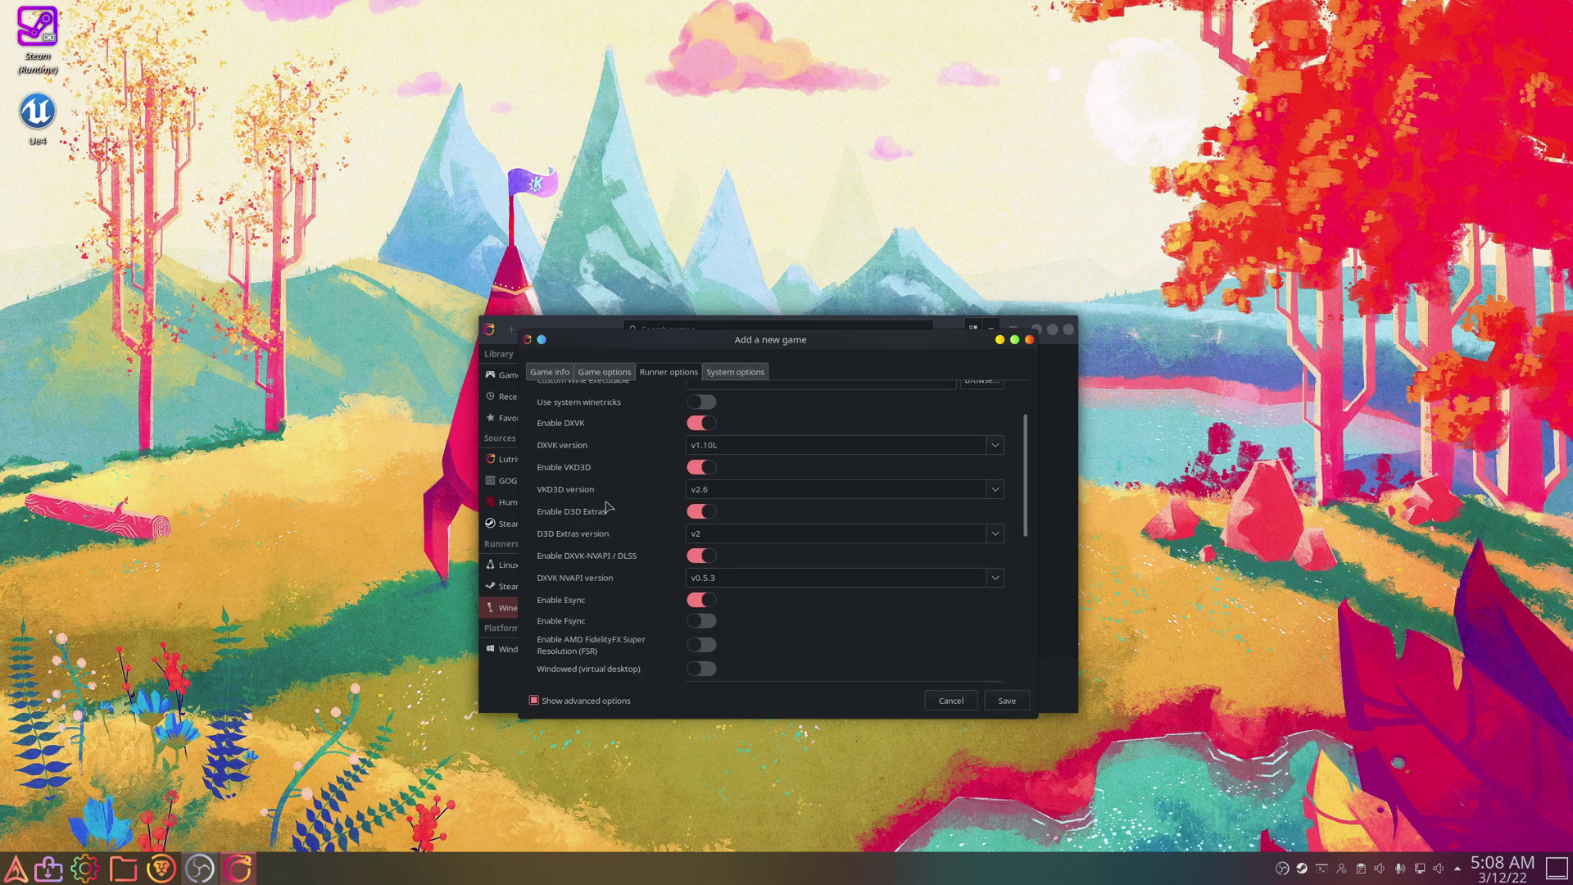
pyautogui.scroll(-9, 606, 508)
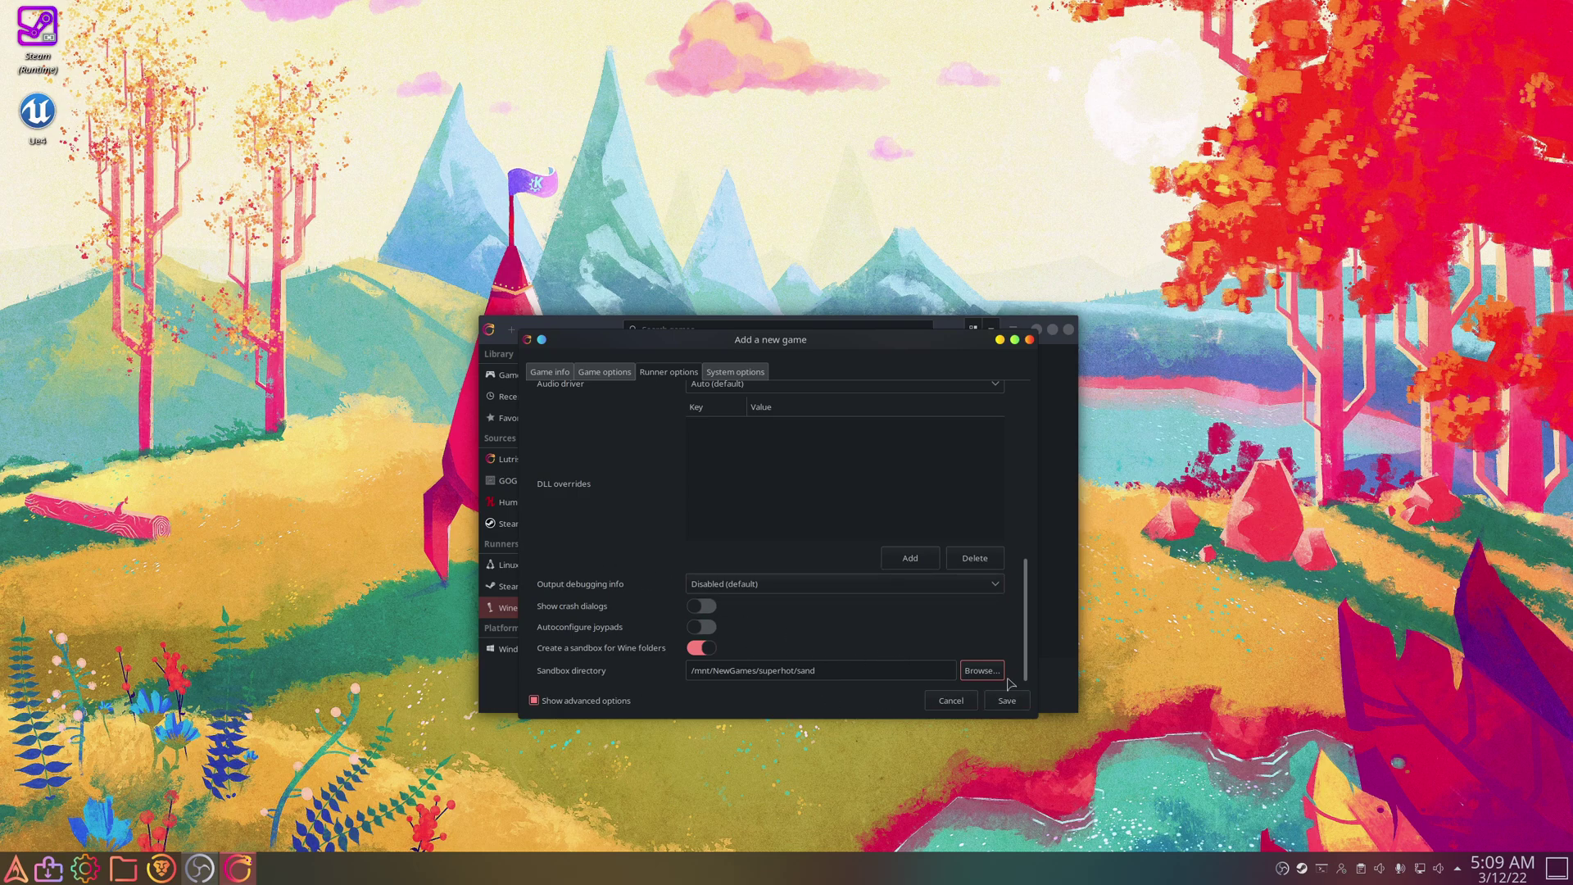
# Step: Review the new game's system options without changing them and save the game
pyautogui.click(735, 371)
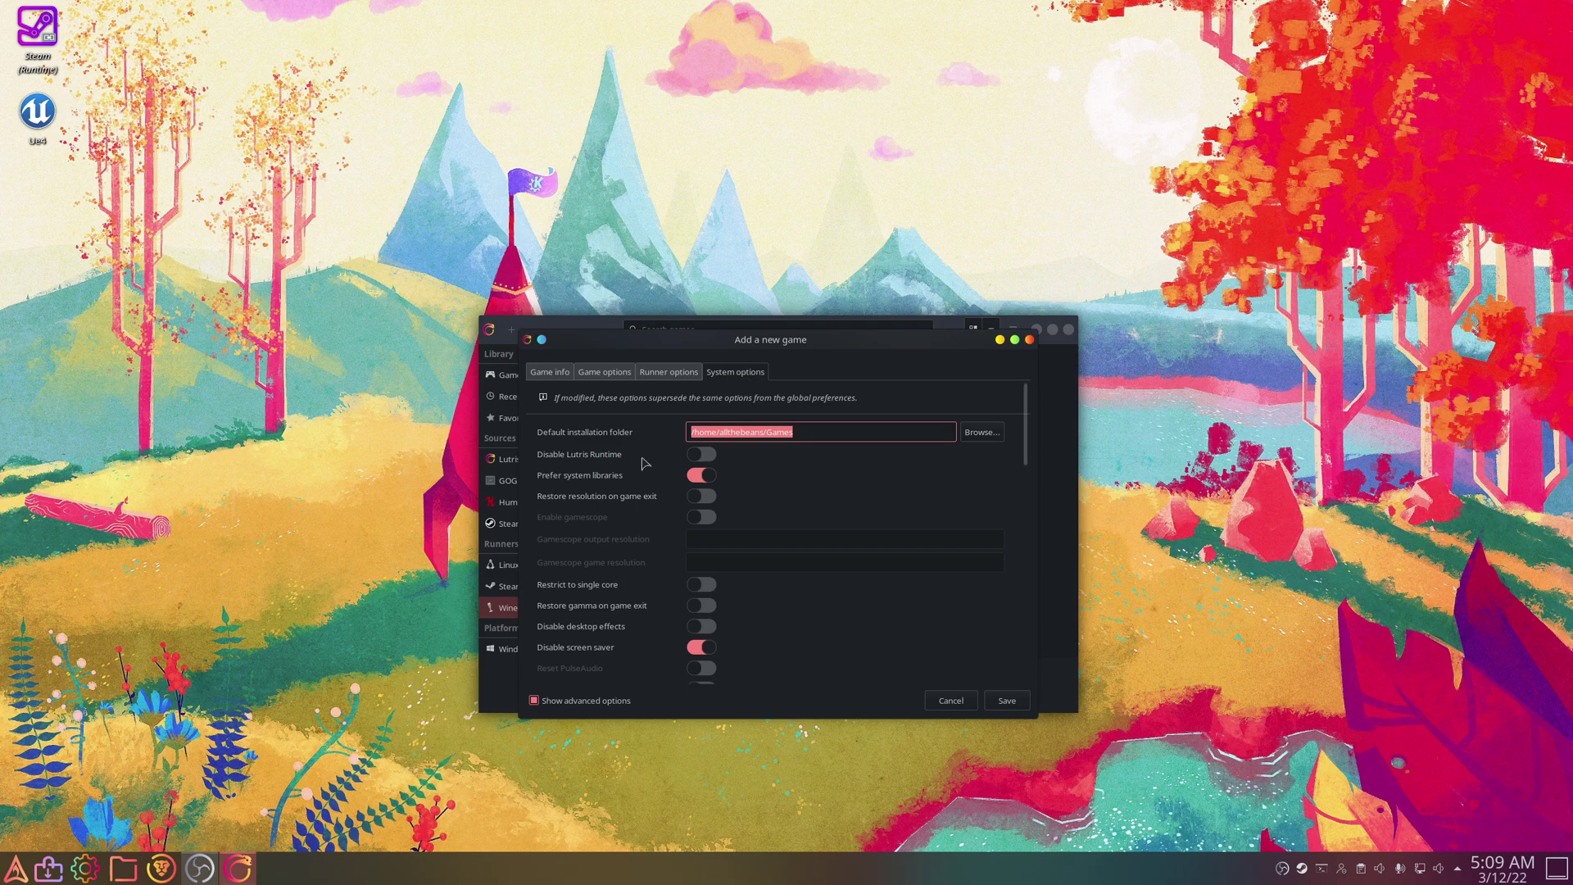
pyautogui.scroll(-5, 643, 463)
pyautogui.scroll(-4, 643, 463)
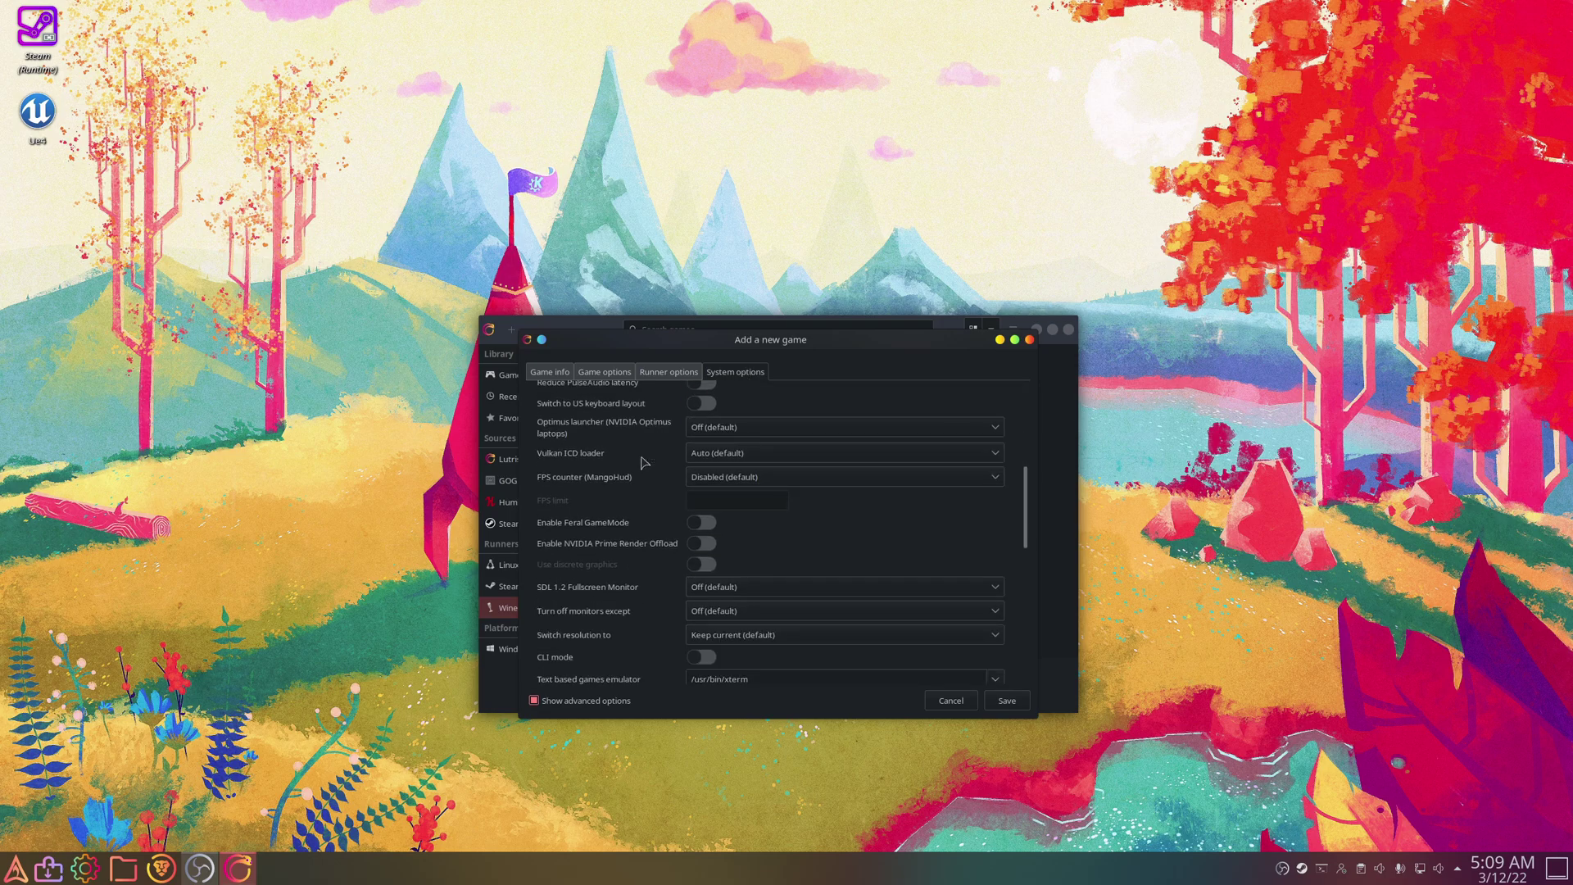
pyautogui.scroll(-6, 643, 463)
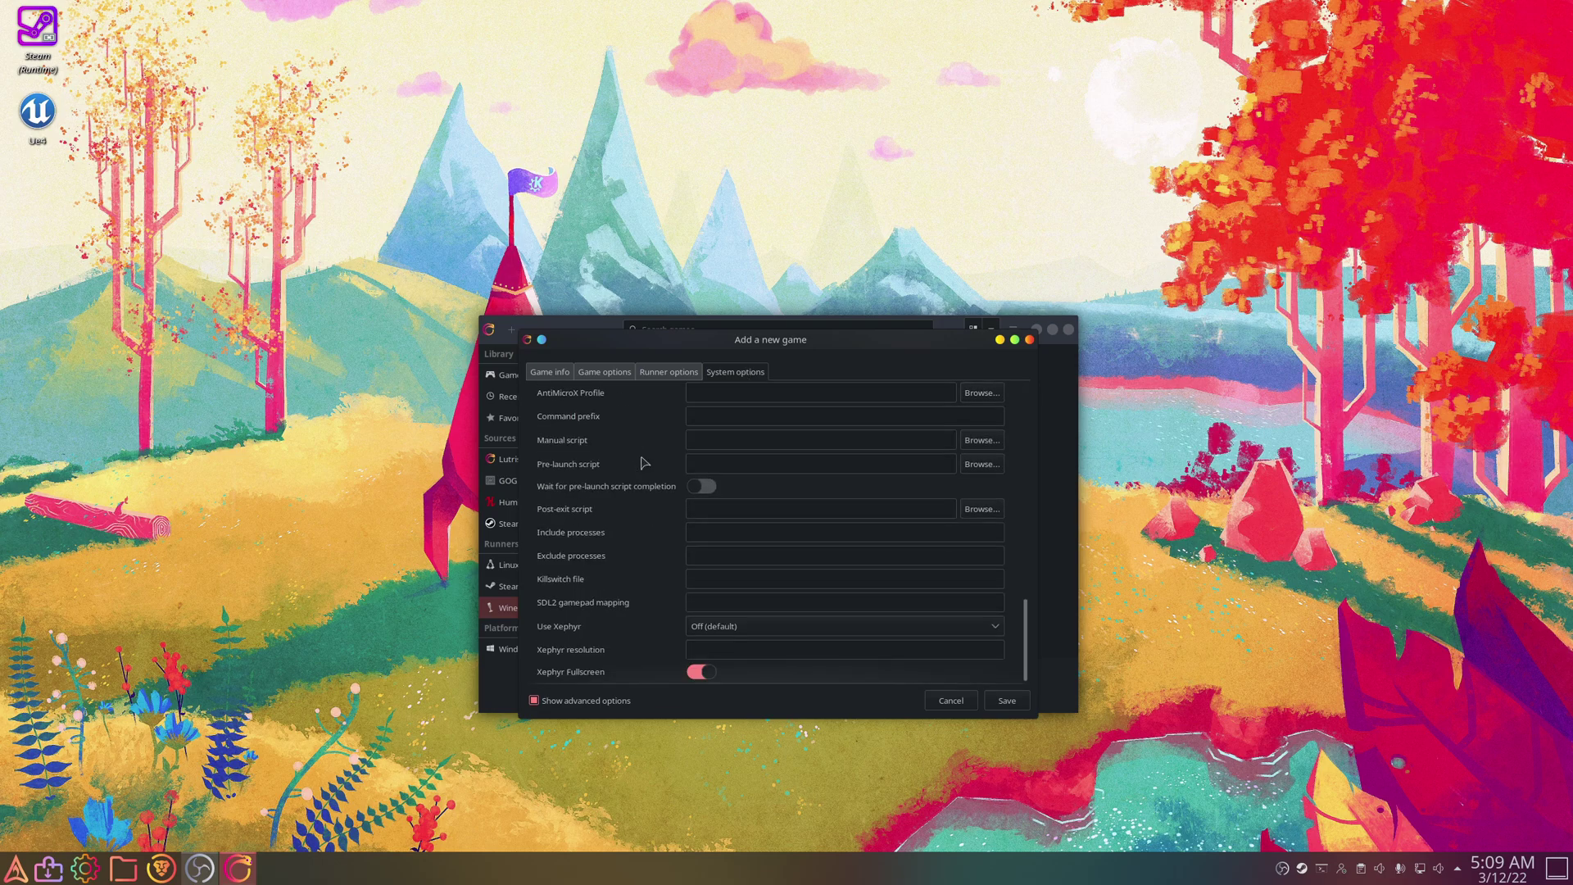
pyautogui.click(1006, 701)
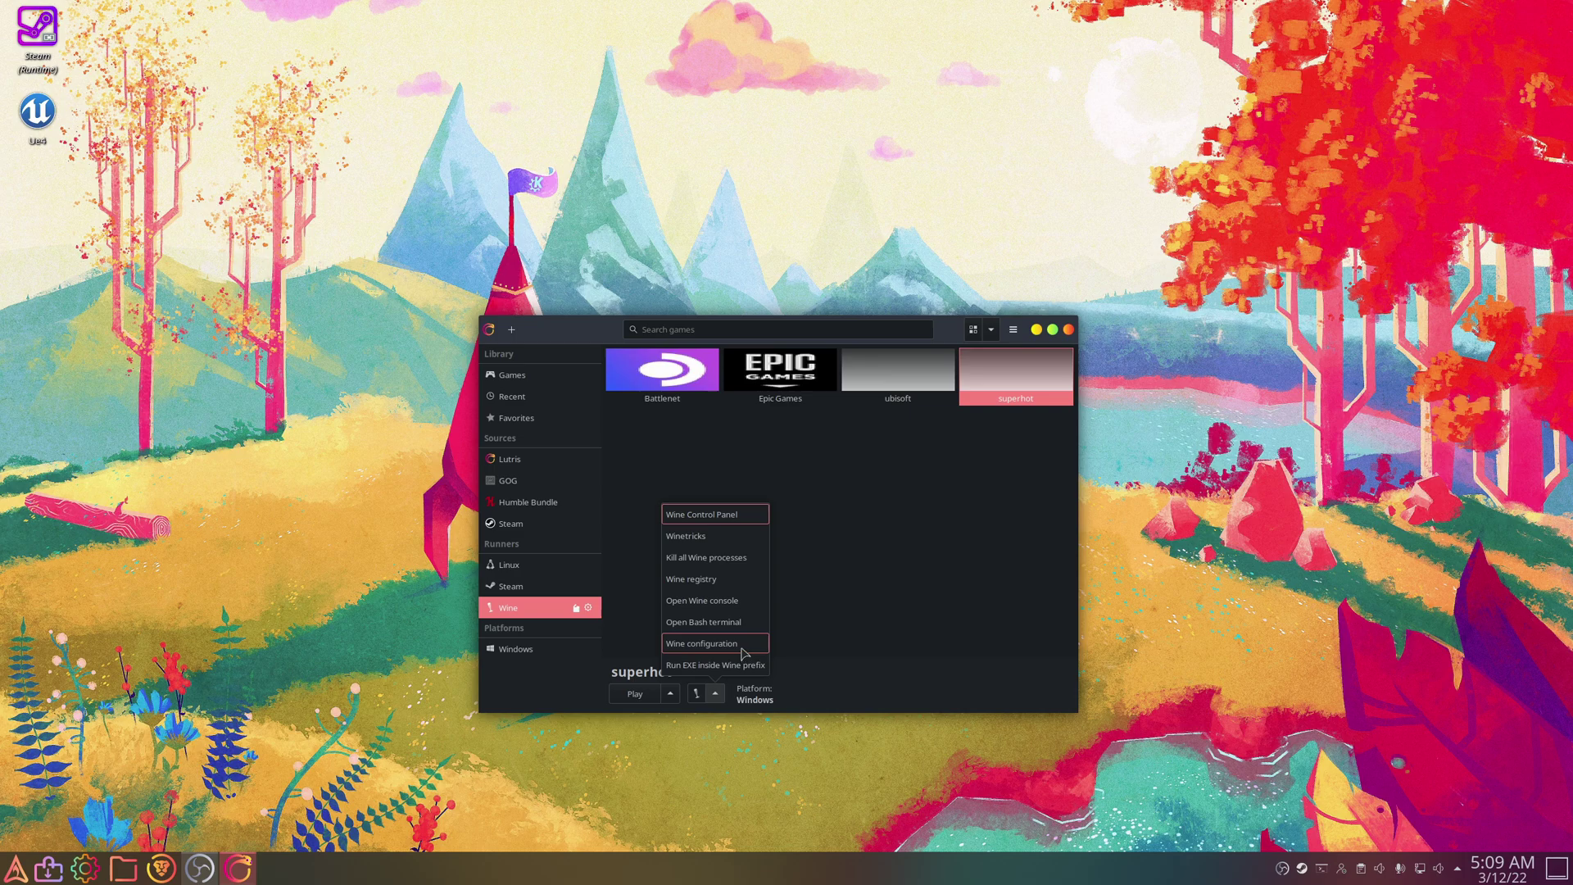
# Step: Open the Wine configuration for superhot, set the Windows version to Windows 10, apply it and close the dialog
pyautogui.click(743, 638)
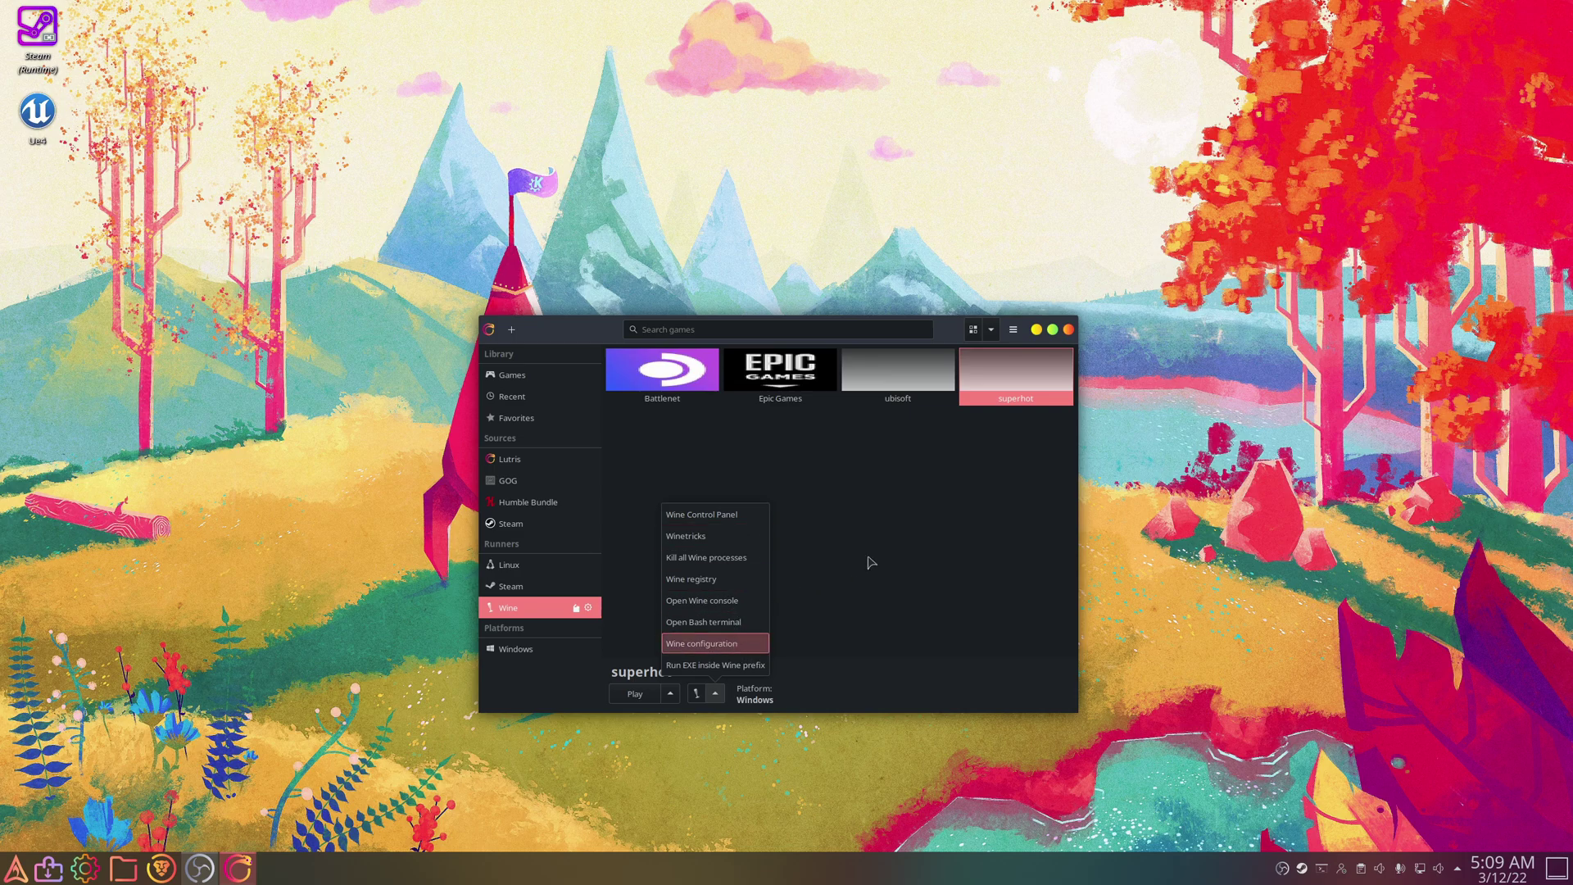
pyautogui.moveTo(789, 403); pyautogui.dragTo(798, 438)
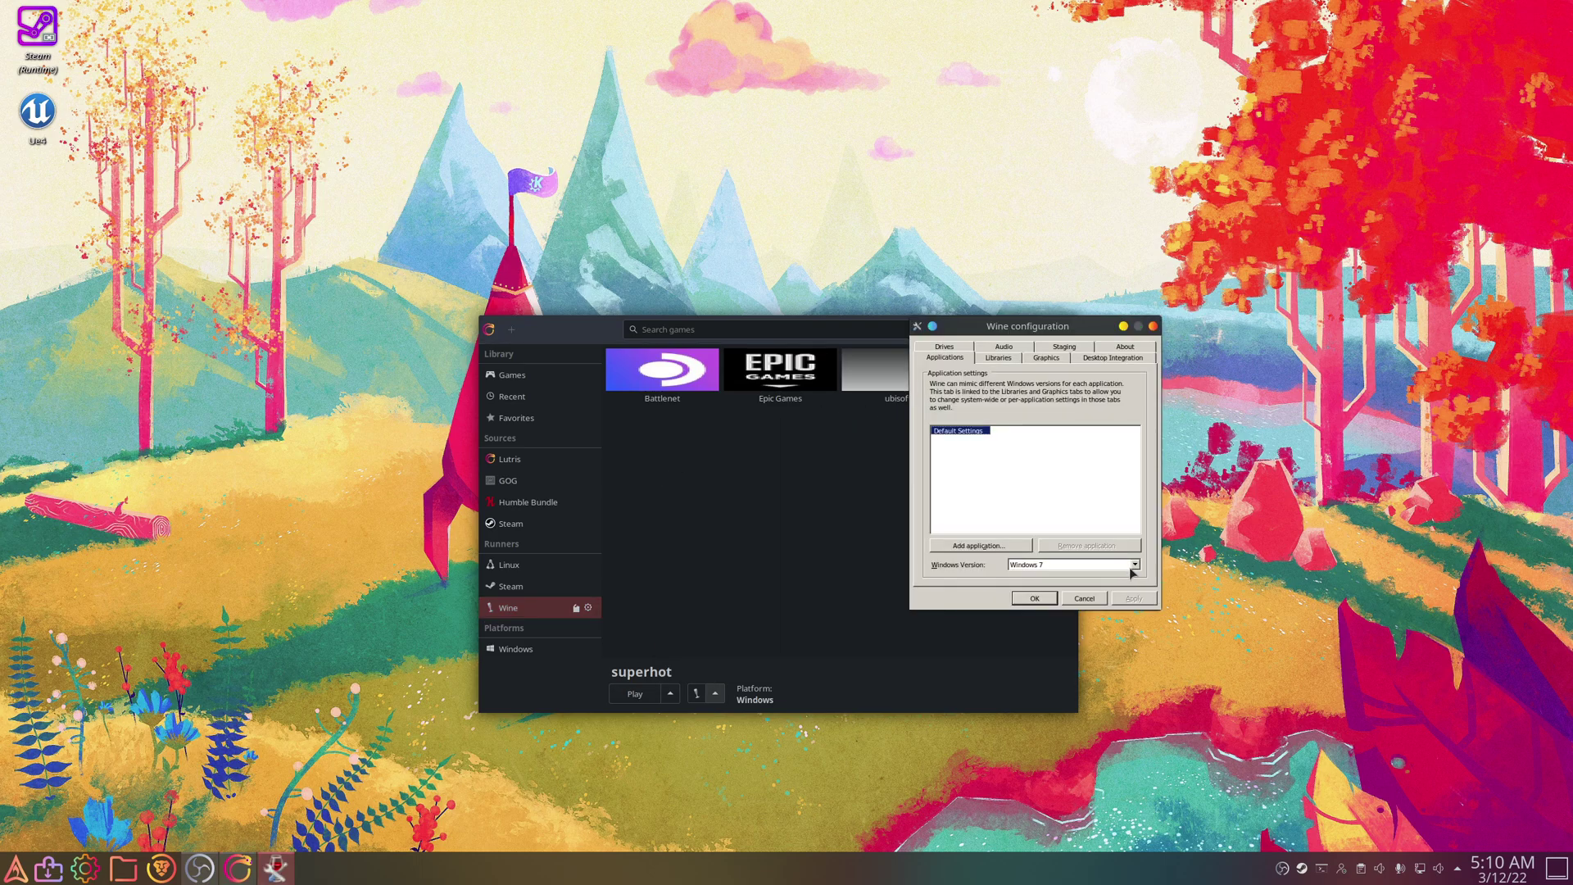
pyautogui.click(1134, 564)
pyautogui.click(1114, 573)
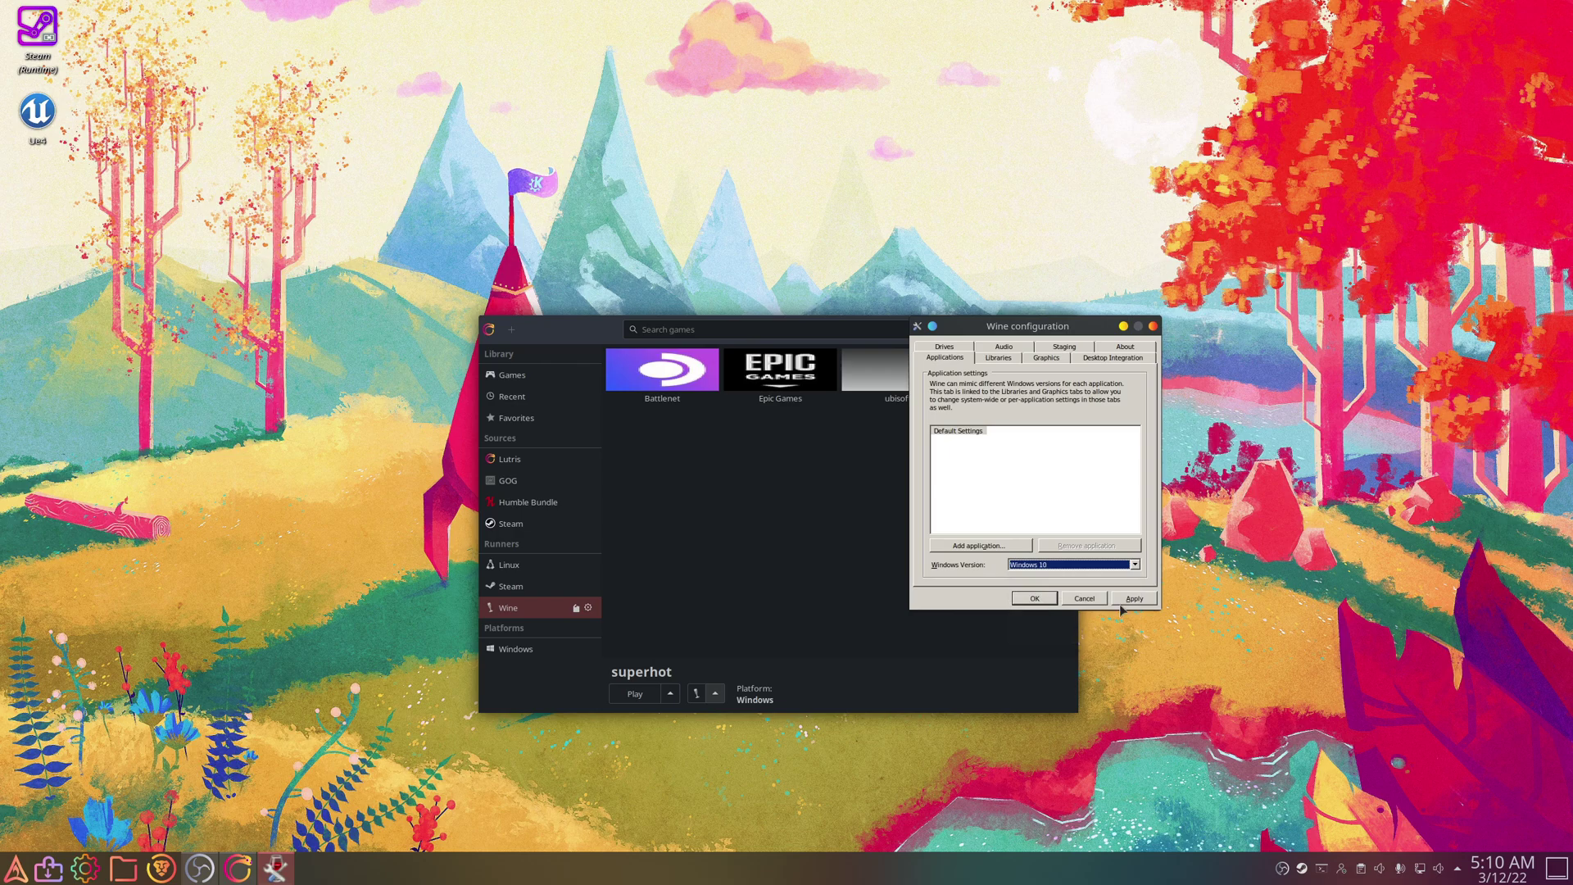
pyautogui.click(1121, 604)
pyautogui.click(953, 550)
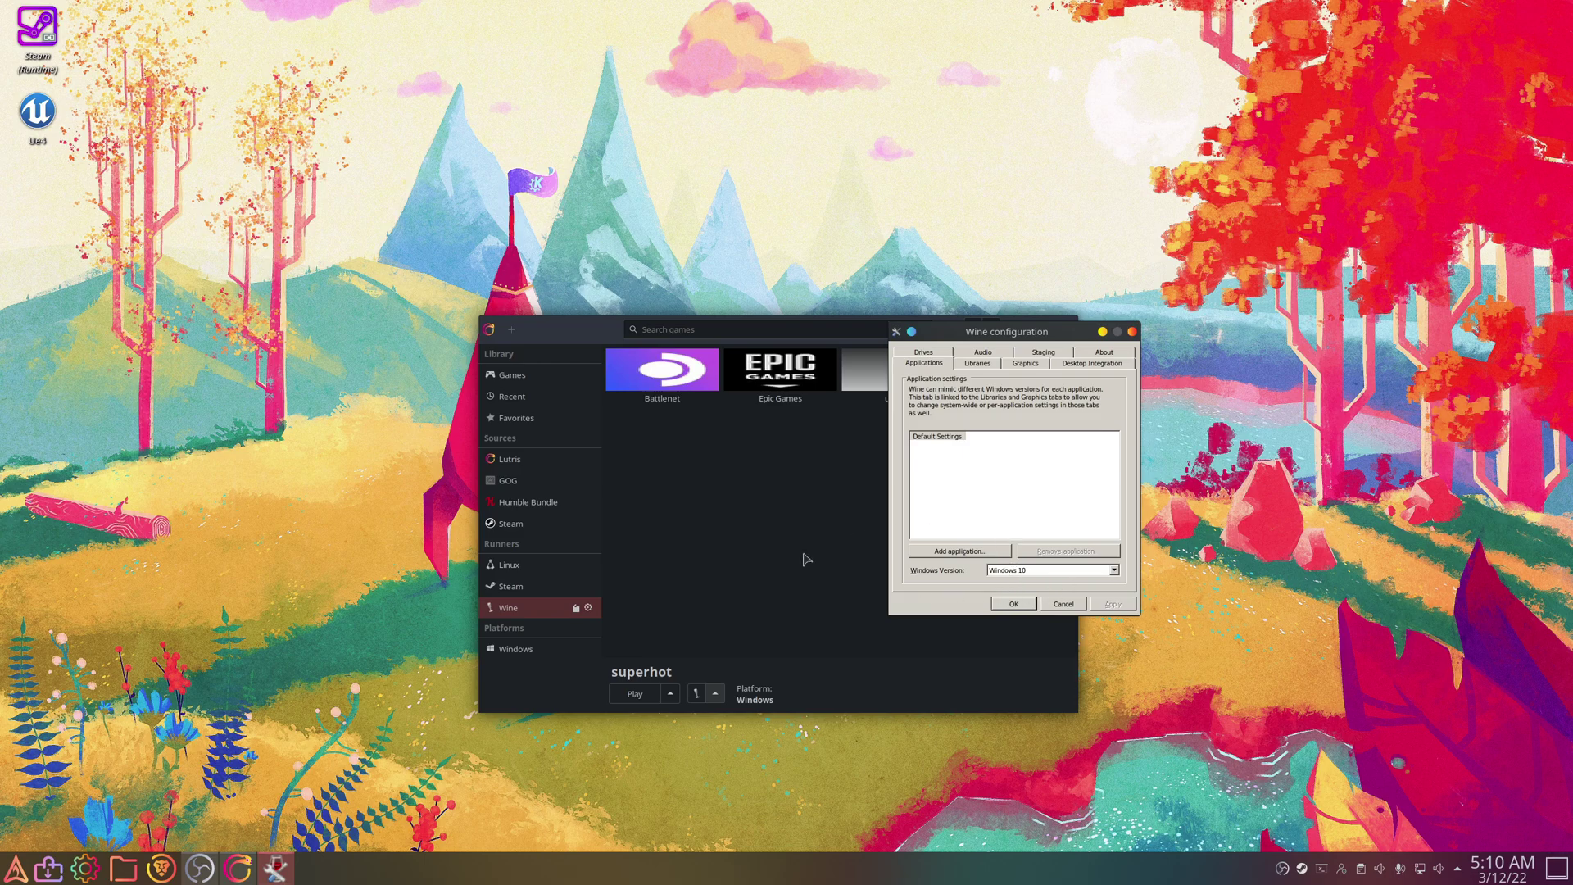
pyautogui.click(1089, 572)
pyautogui.click(944, 571)
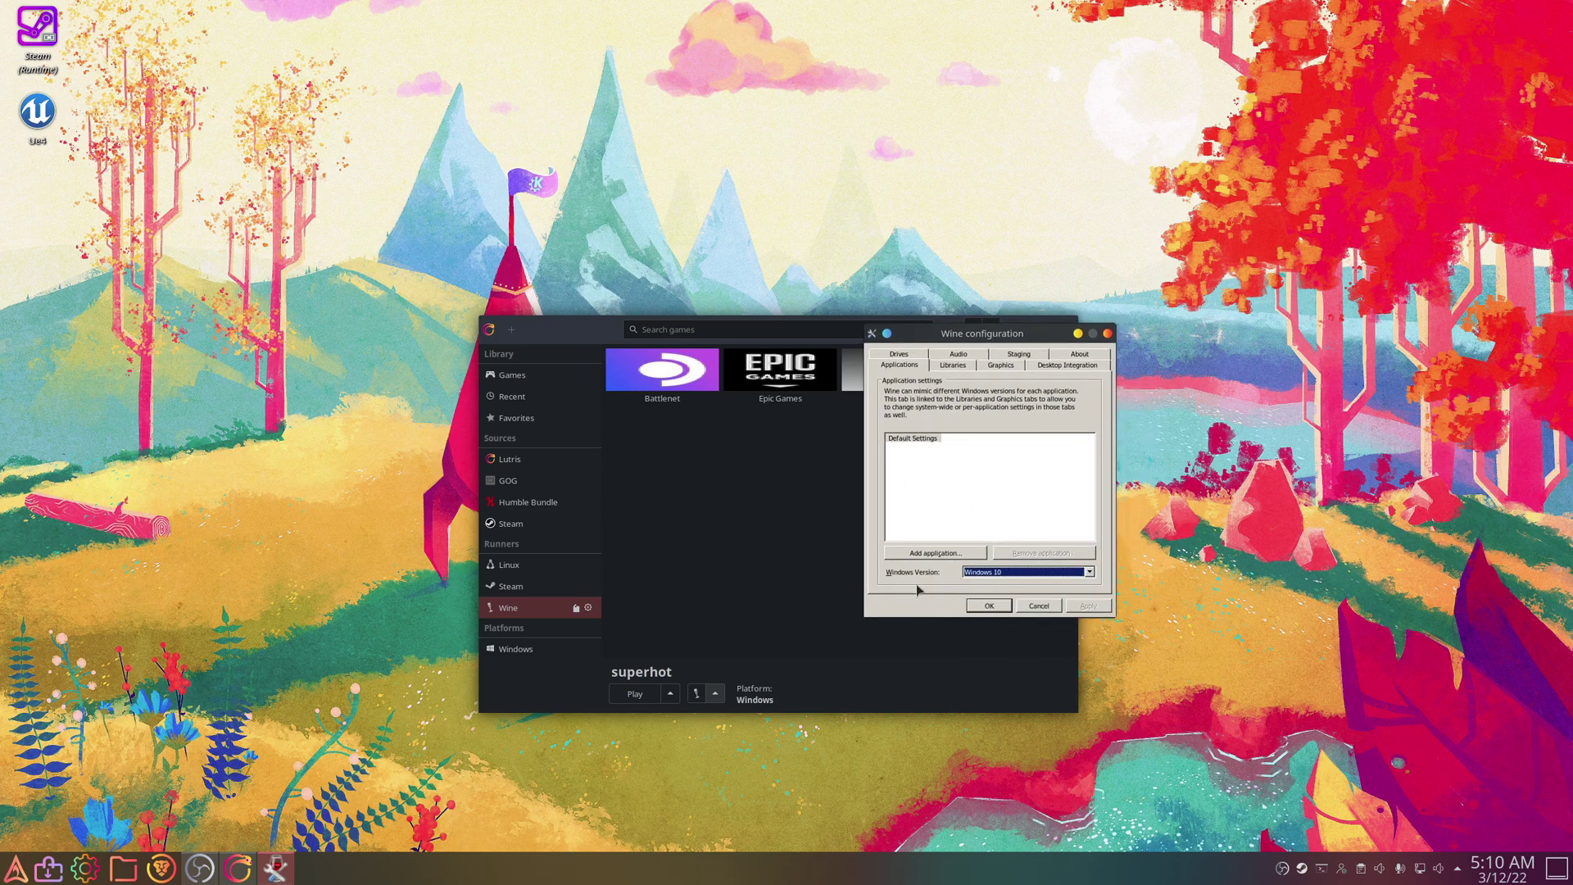
pyautogui.click(989, 605)
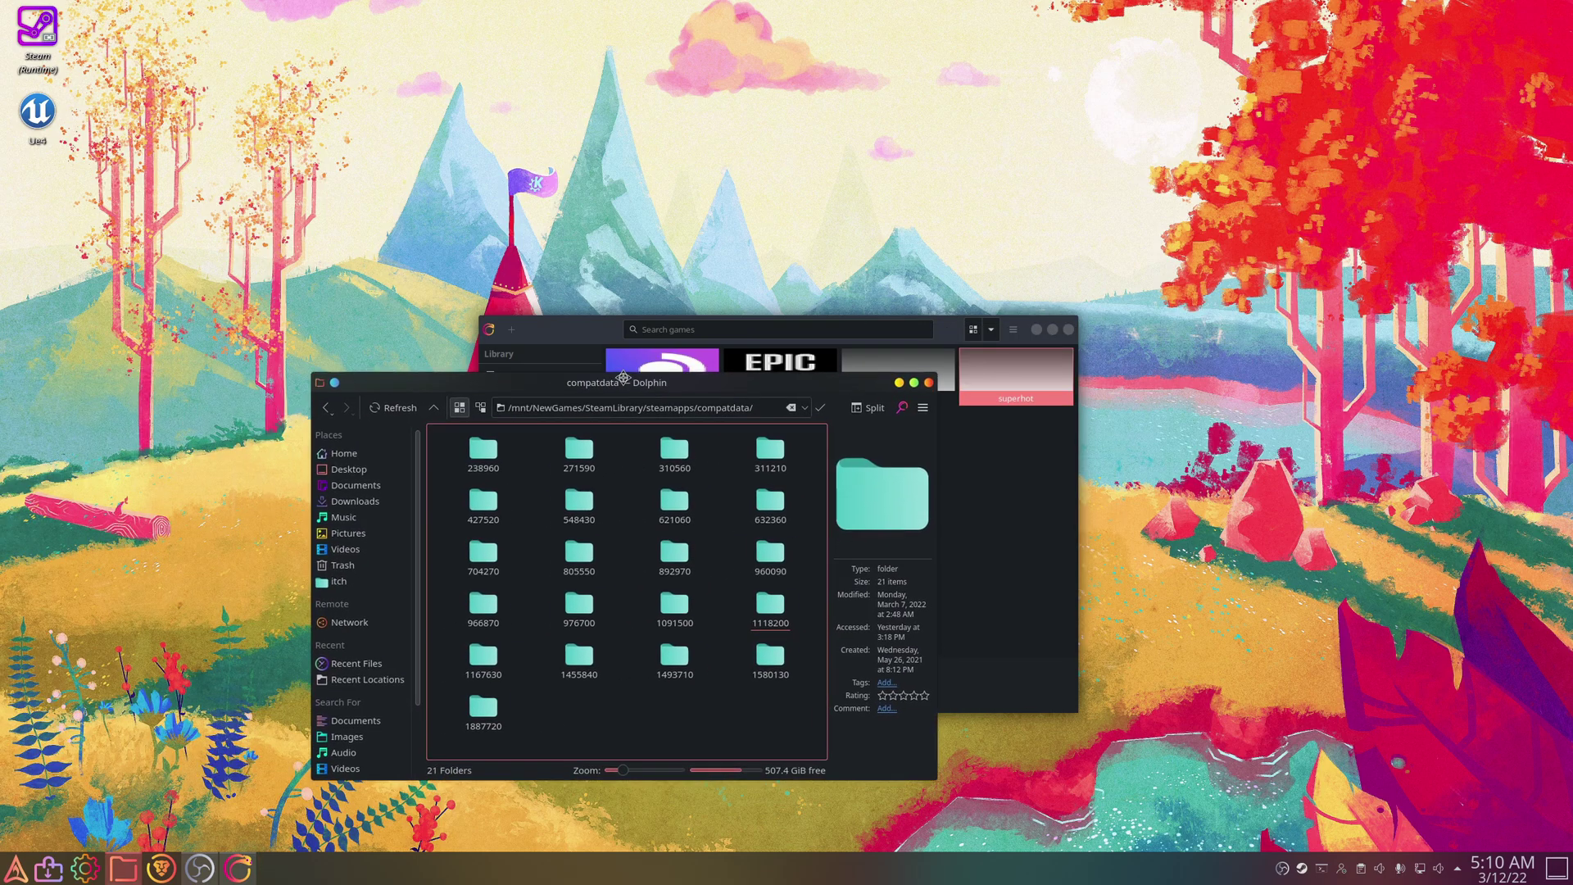
# Step: In the file manager, copy the superhot-windows folder from itch and create a games folder in the superhot prefix's user folder
pyautogui.rightClick(687, 529)
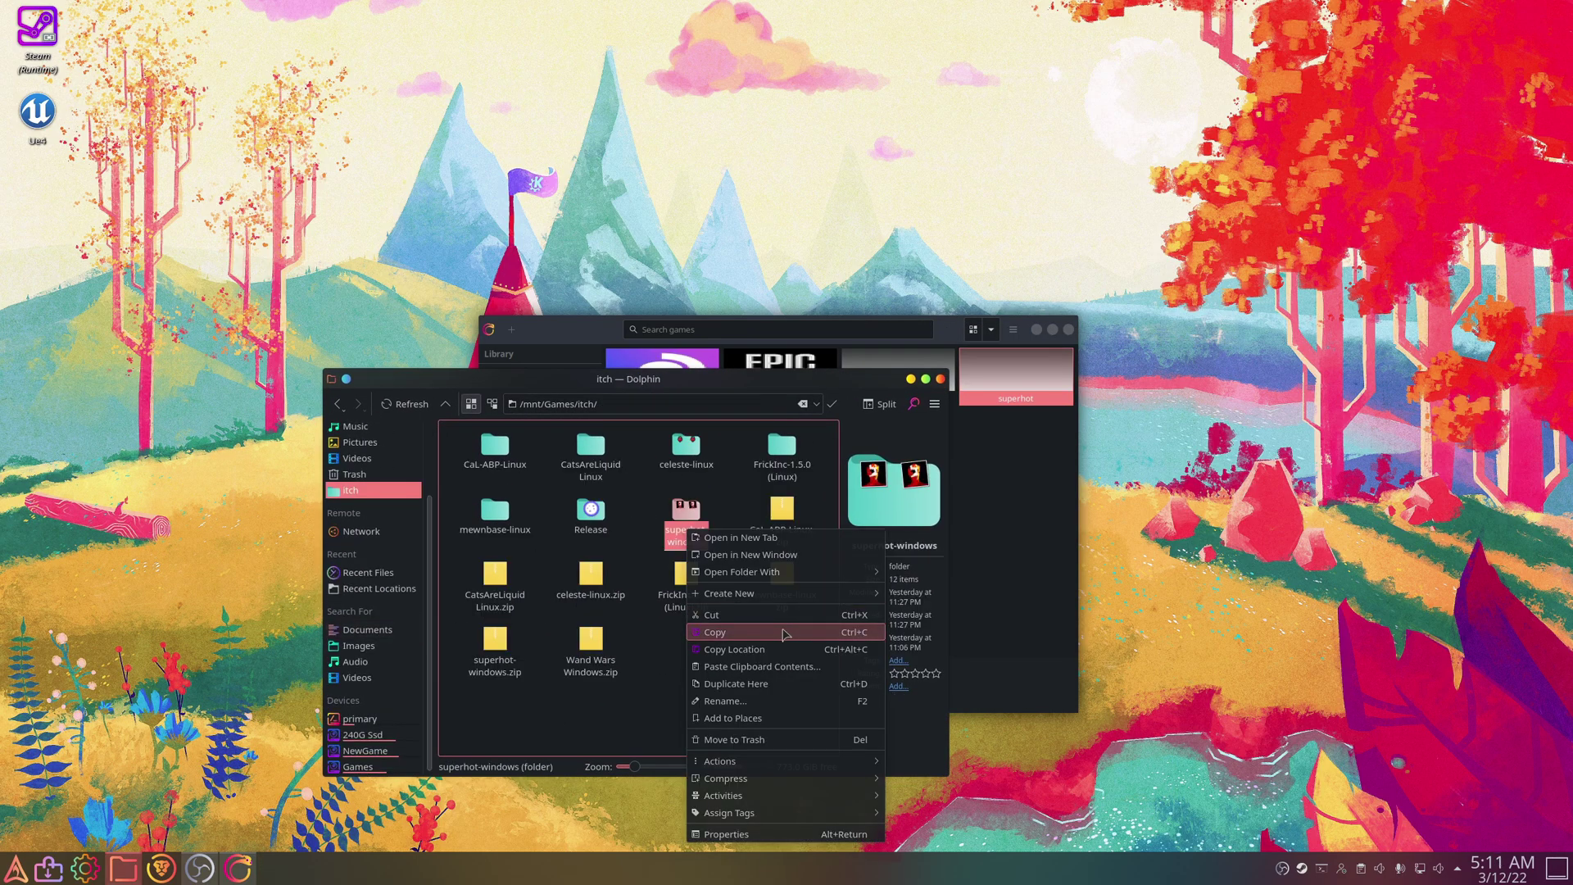
pyautogui.click(801, 631)
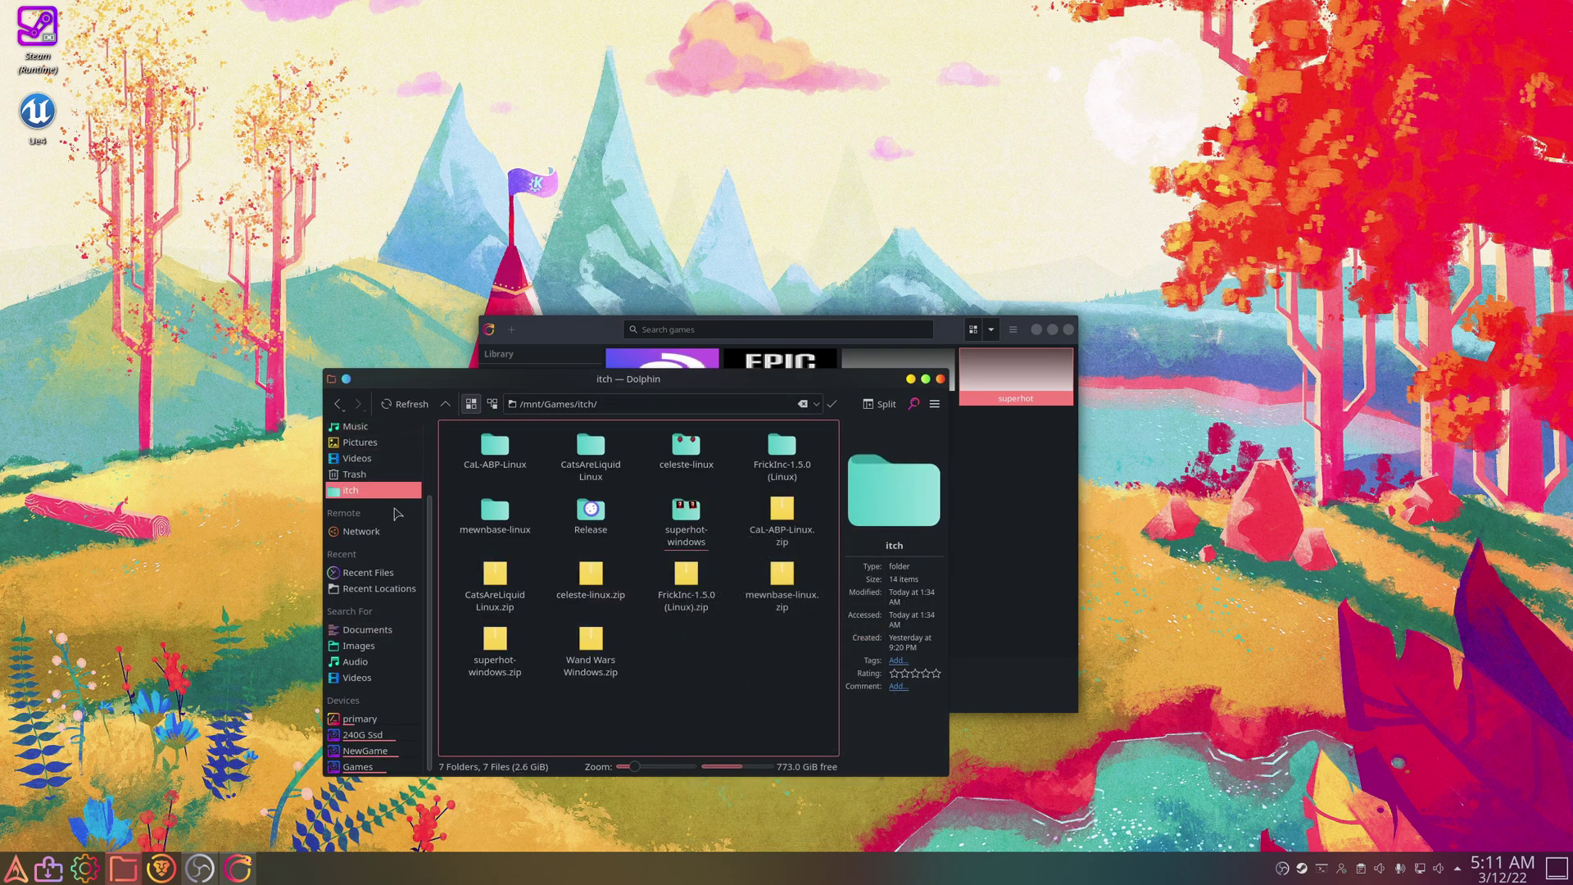
pyautogui.rightClick(625, 640)
pyautogui.moveTo(665, 645)
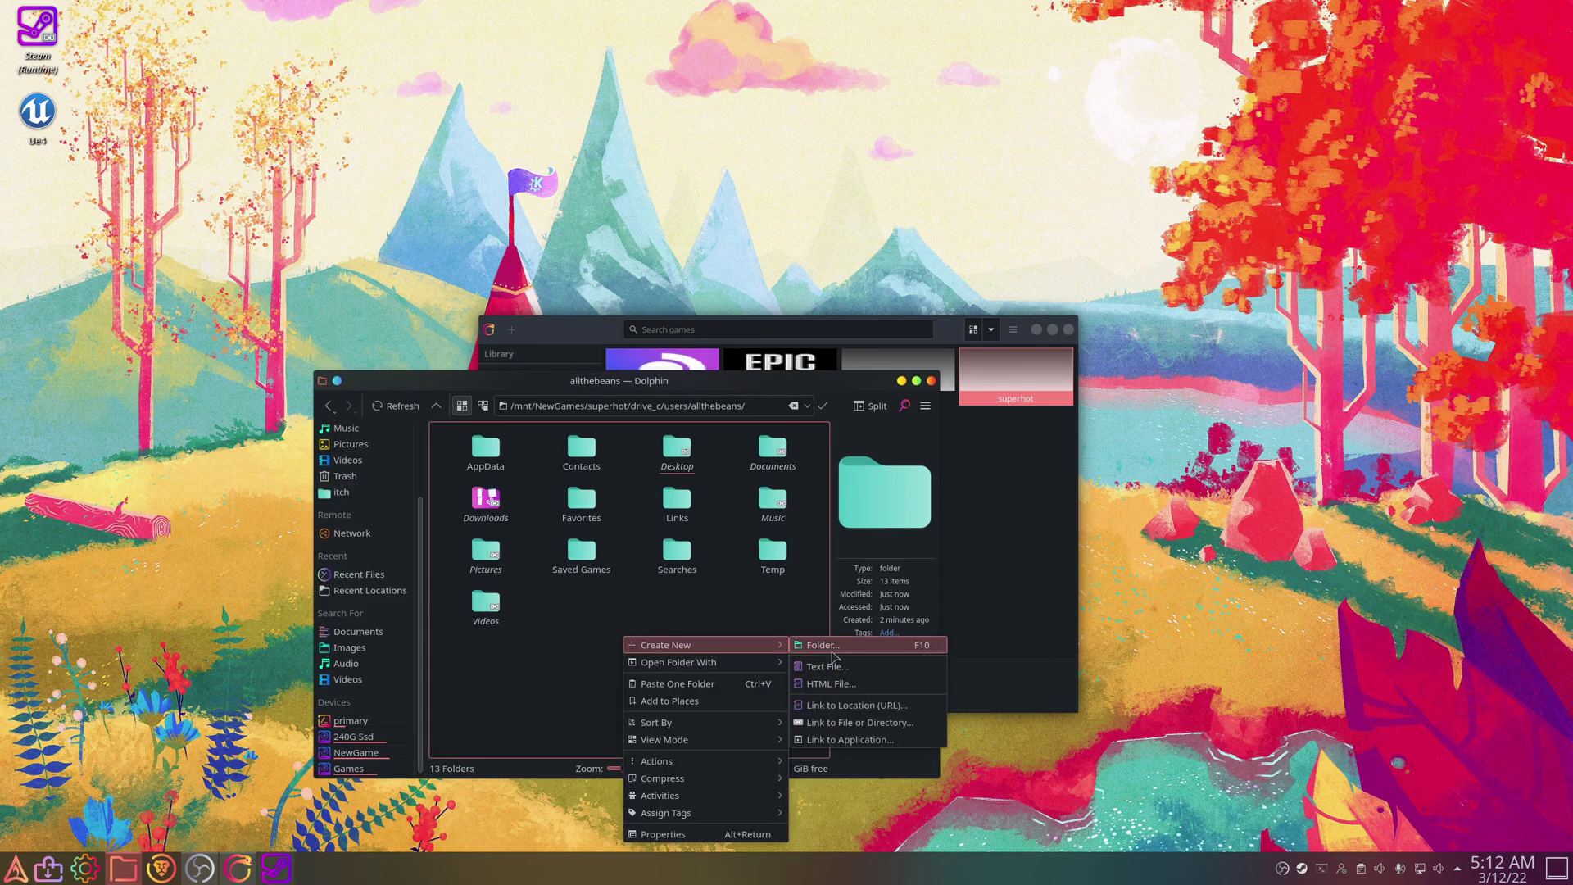
pyautogui.click(831, 652)
pyautogui.write('games')
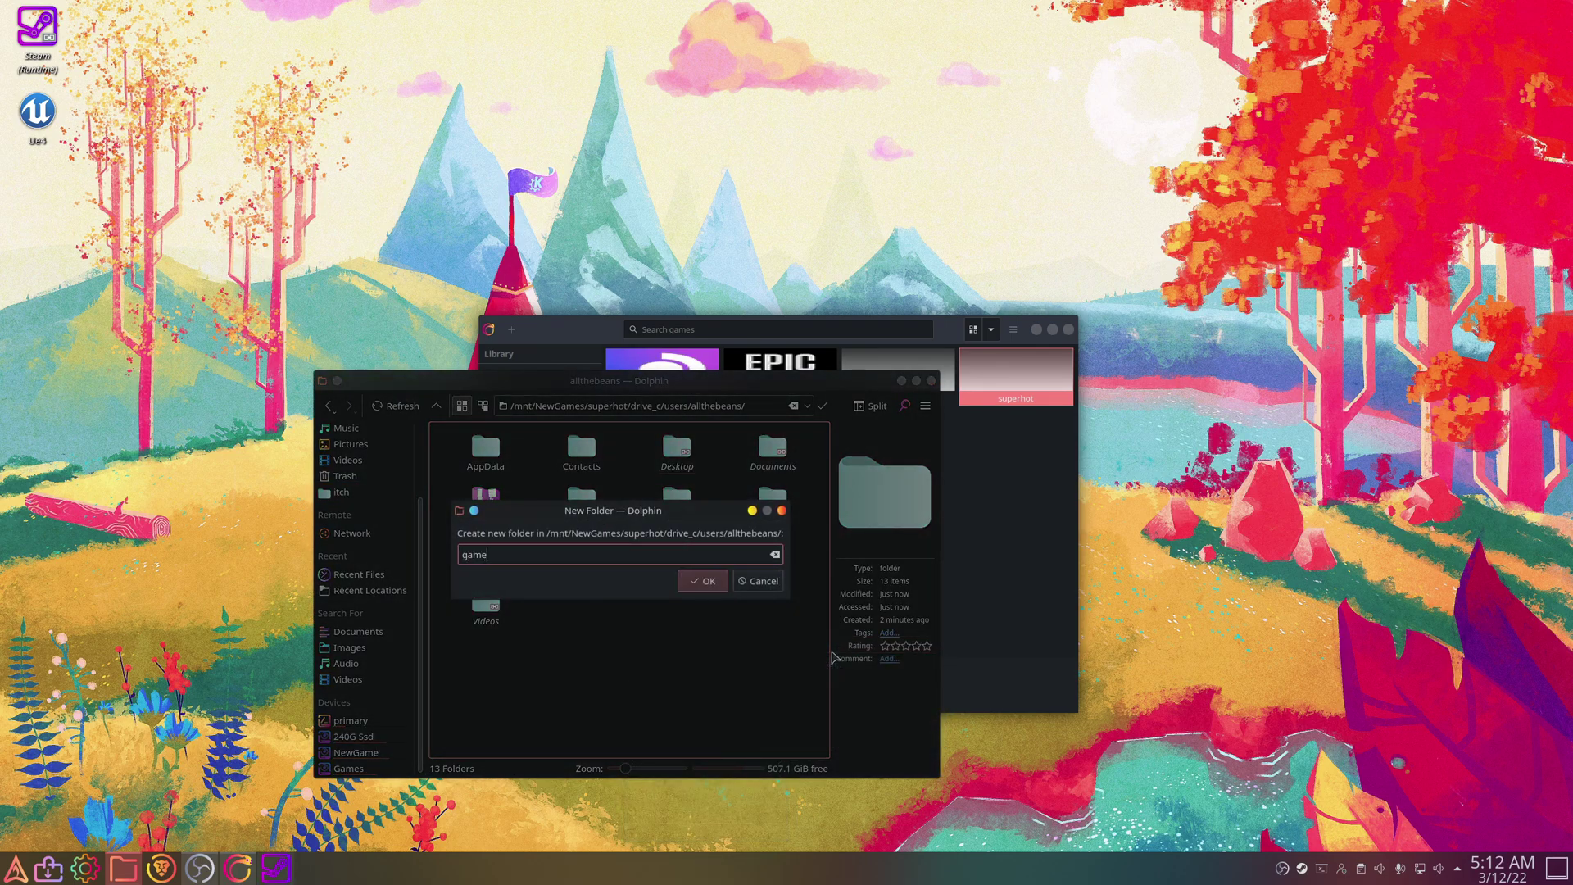
pyautogui.press('Return')
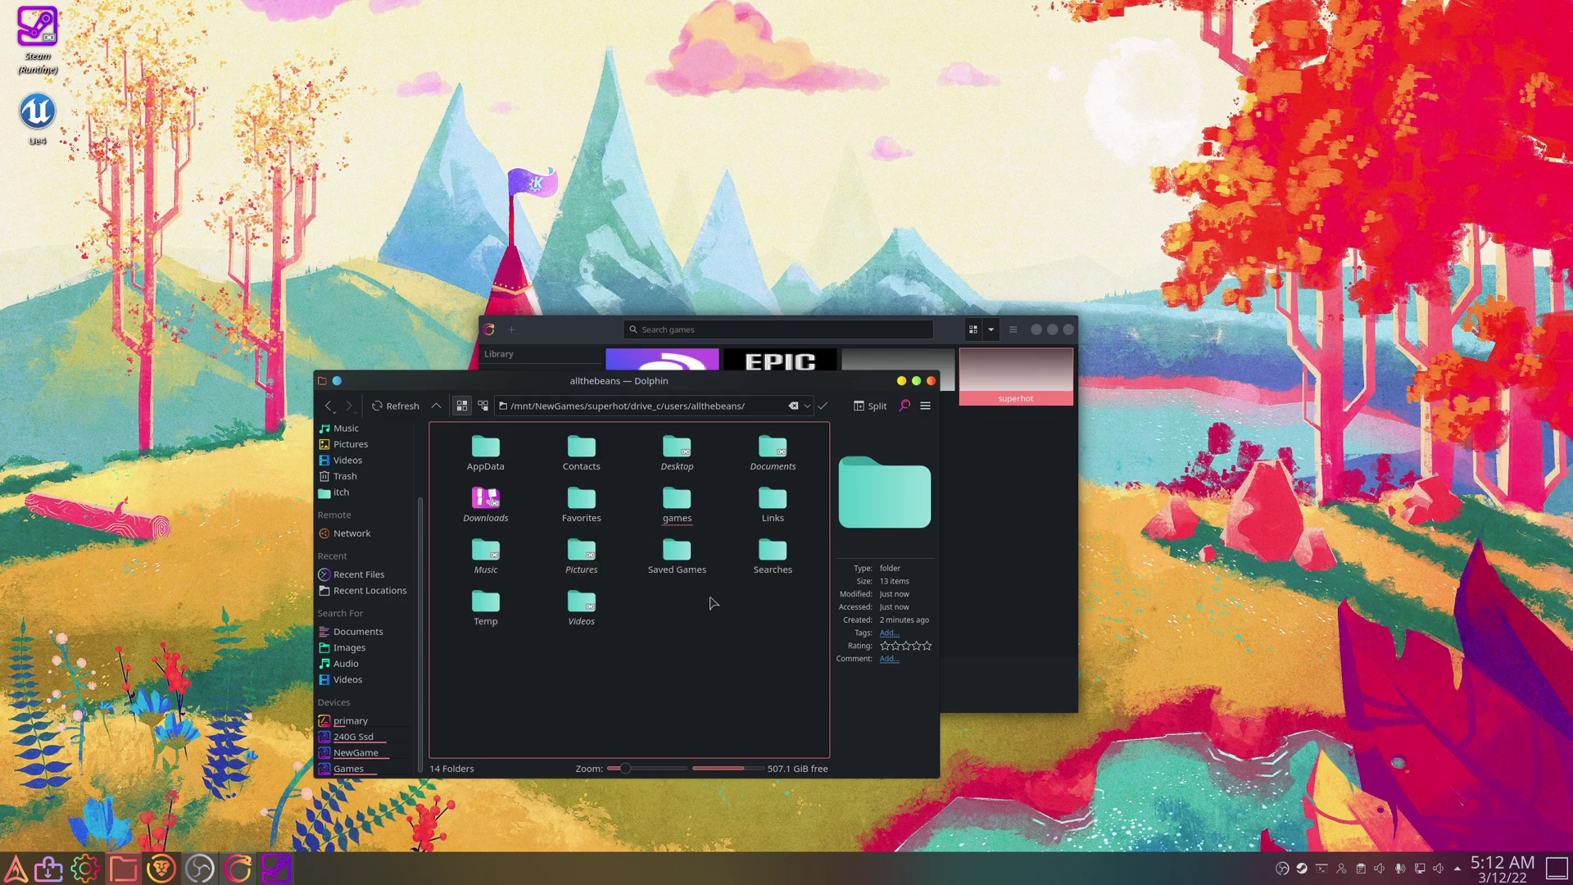
# Step: Paste the copied superhot-windows folder into the new games folder and close the file manager
pyautogui.doubleClick(677, 500)
pyautogui.rightClick(572, 505)
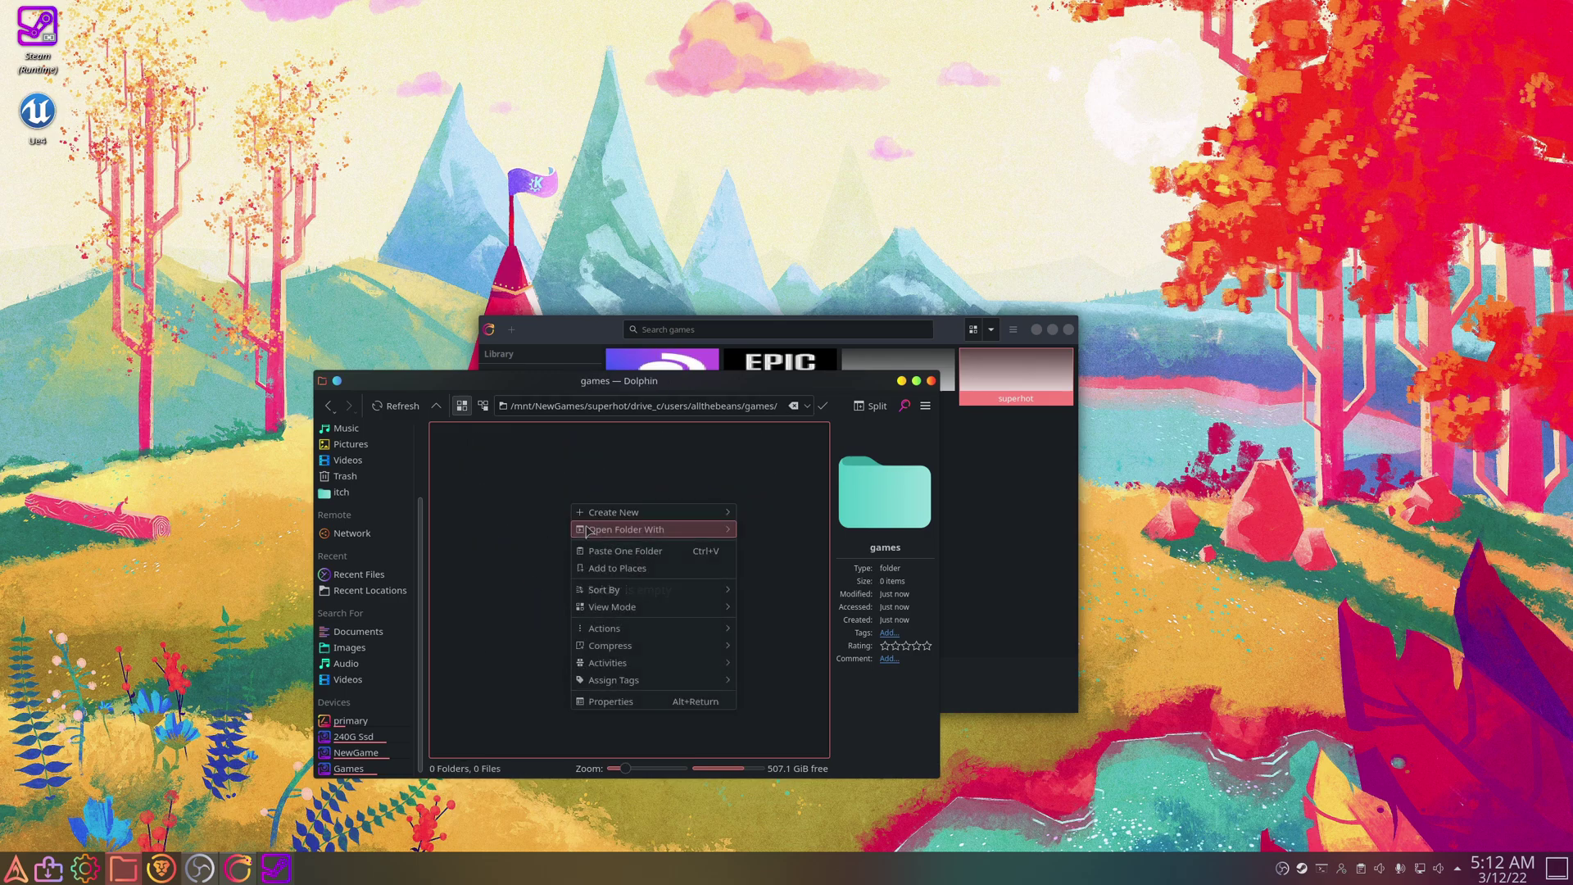
pyautogui.click(677, 551)
pyautogui.hotkey('ctrl', 'w')
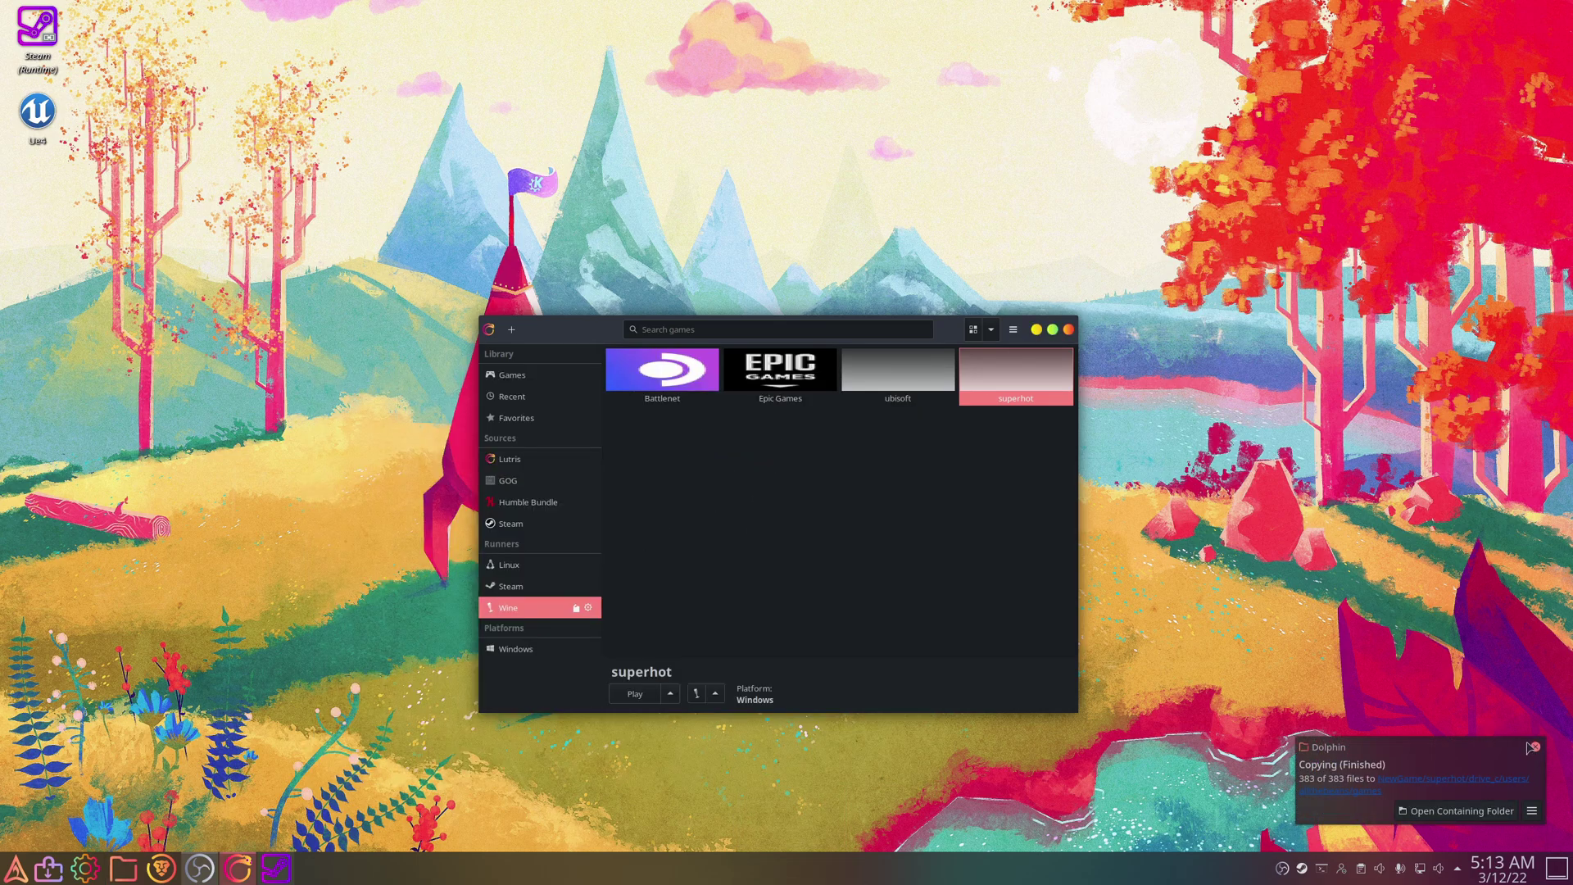
# Step: Return to Lutris and open superhot's configuration at its game options
pyautogui.rightClick(985, 388)
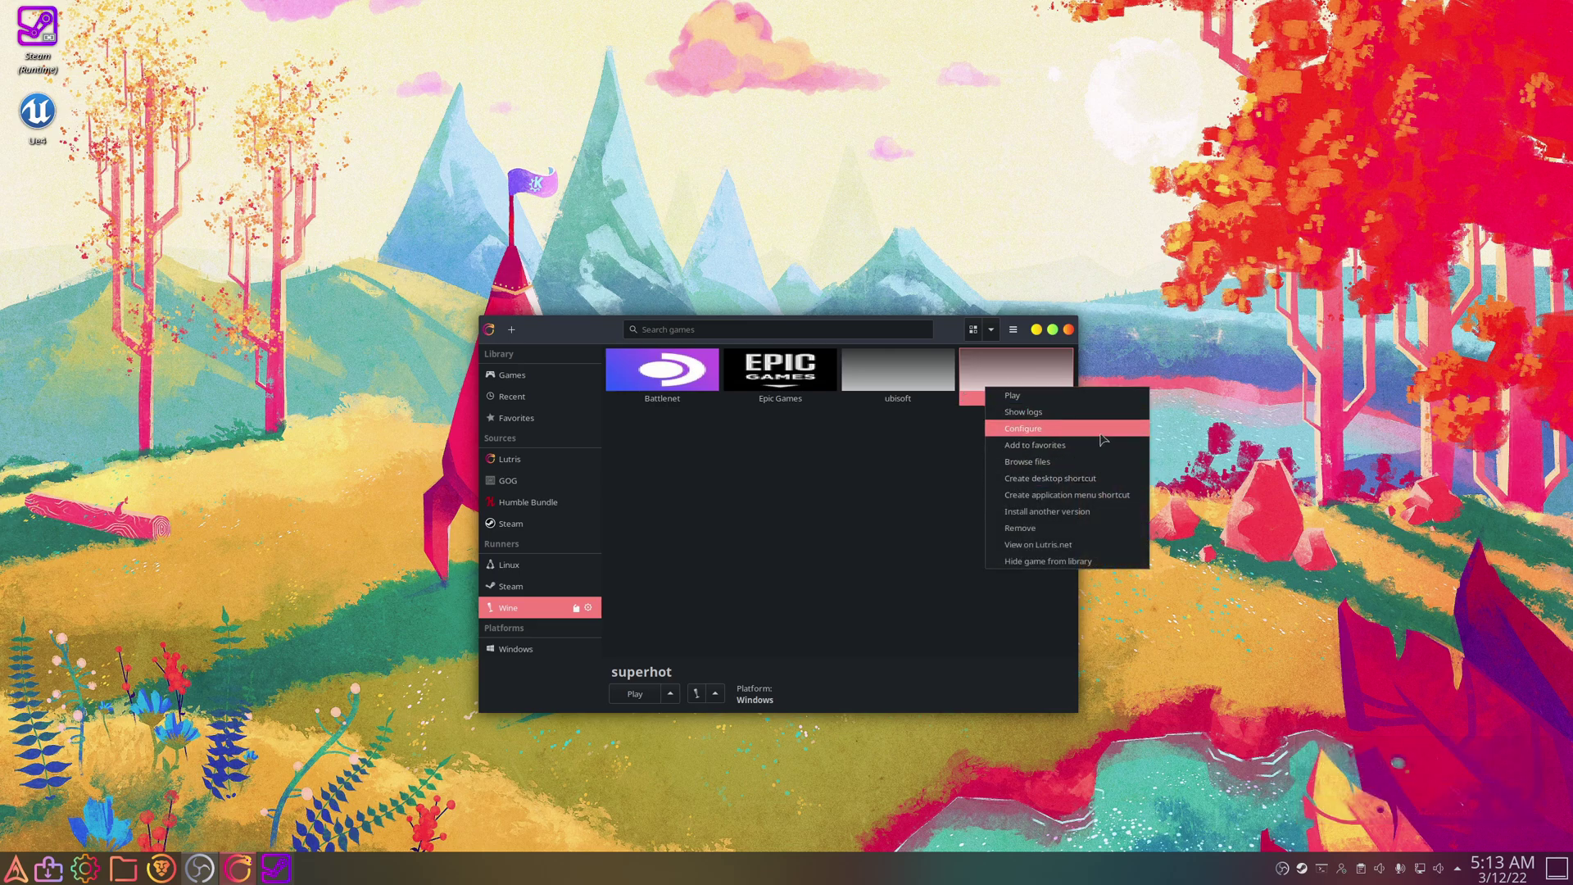
pyautogui.click(1064, 429)
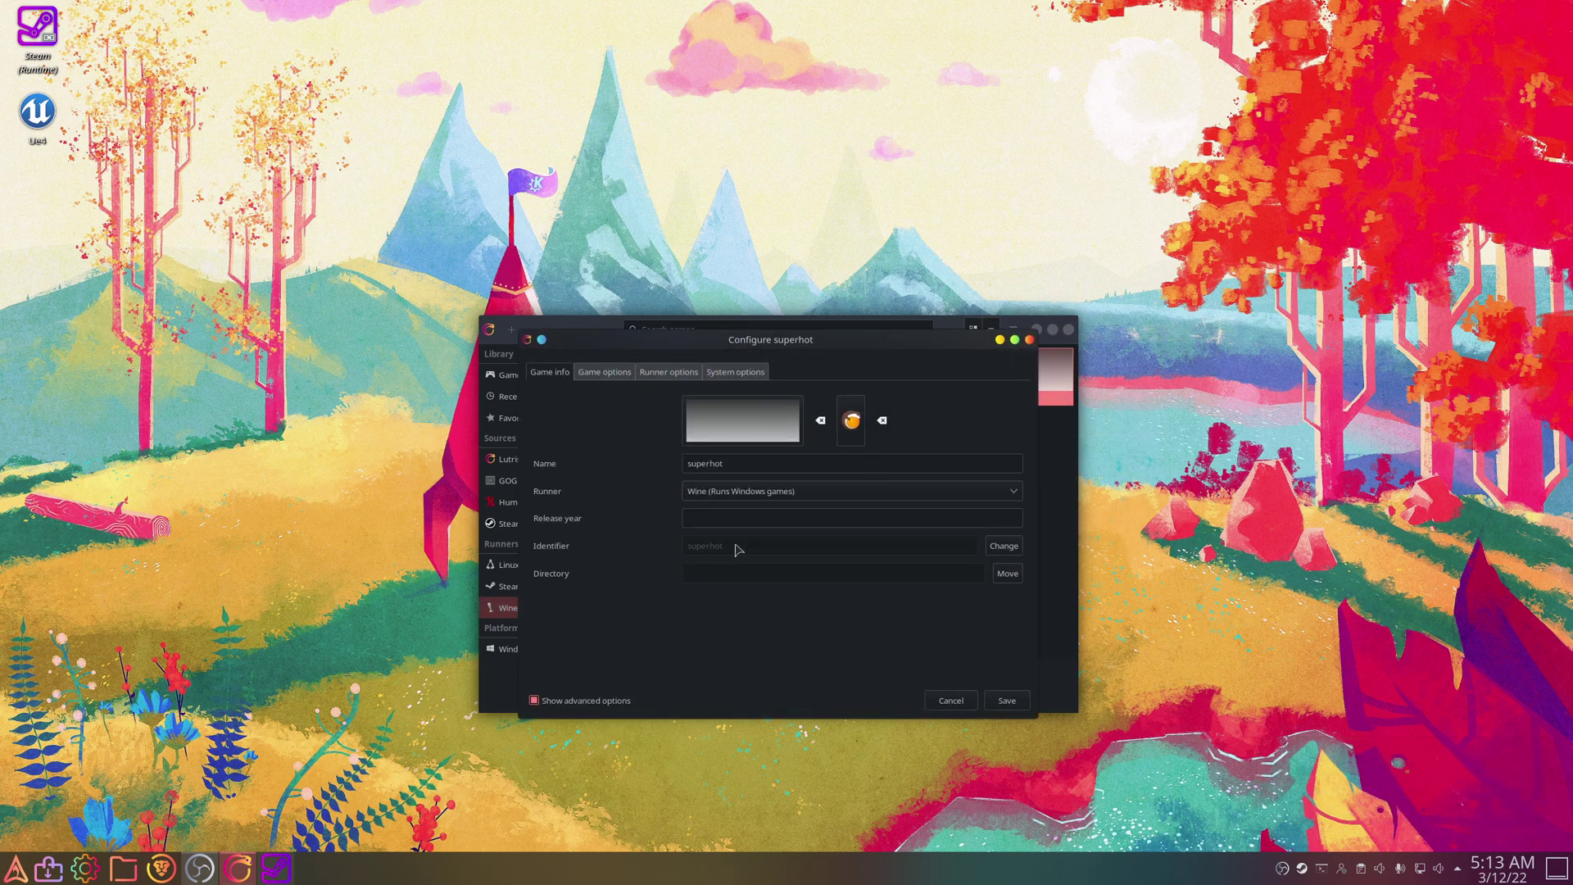
pyautogui.click(608, 373)
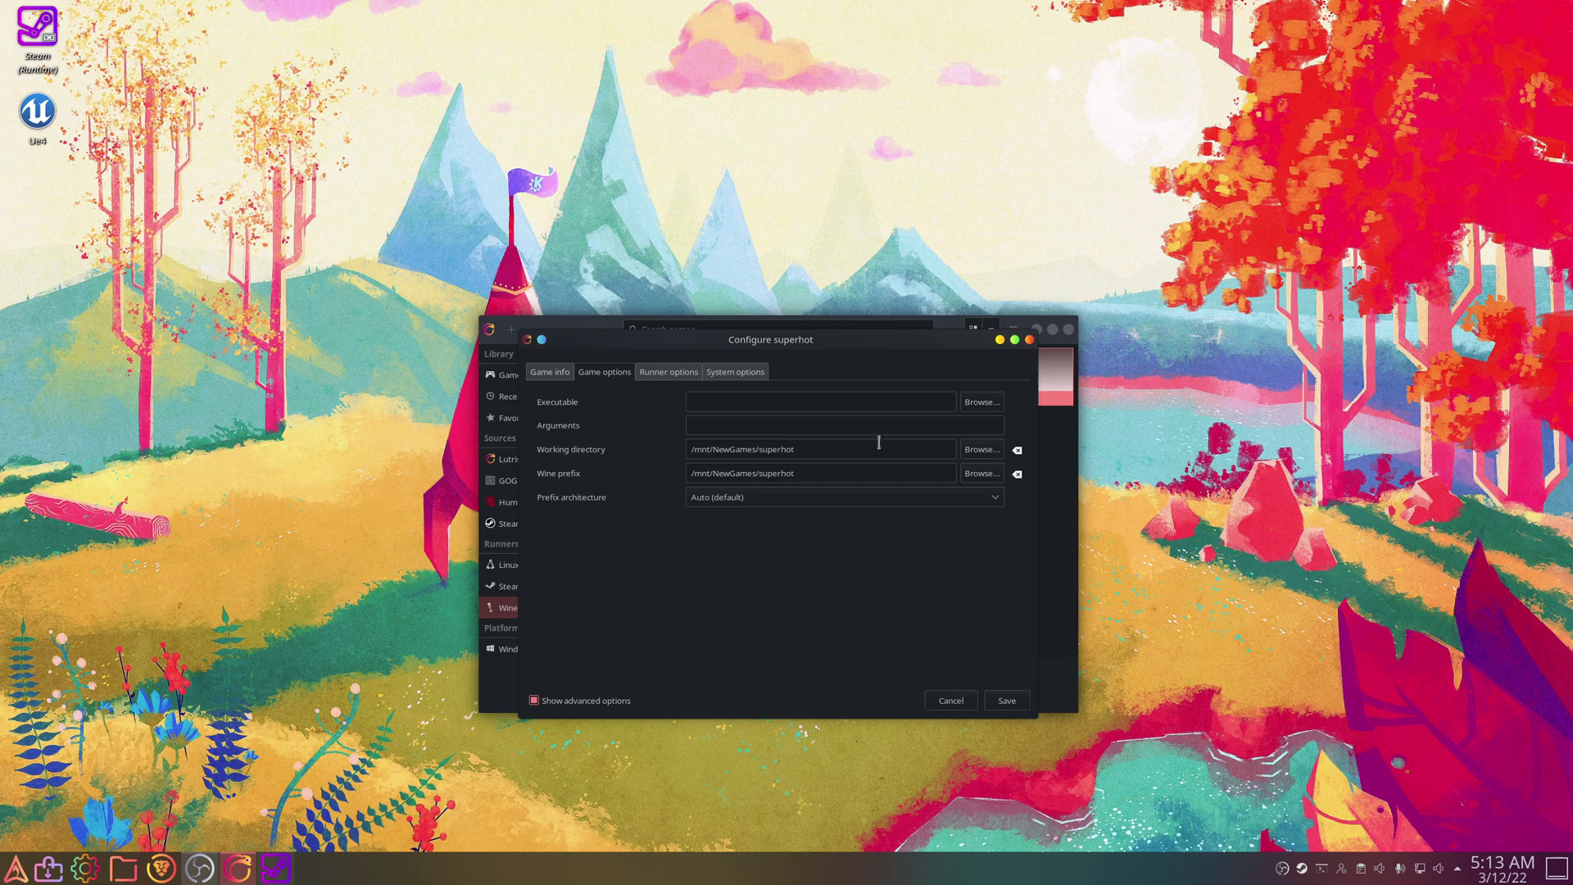
# Step: Start choosing superhot's executable and browse to the drive_c folder of its Wine prefix under /mnt/NewGames/superhot
pyautogui.click(982, 402)
pyautogui.click(512, 389)
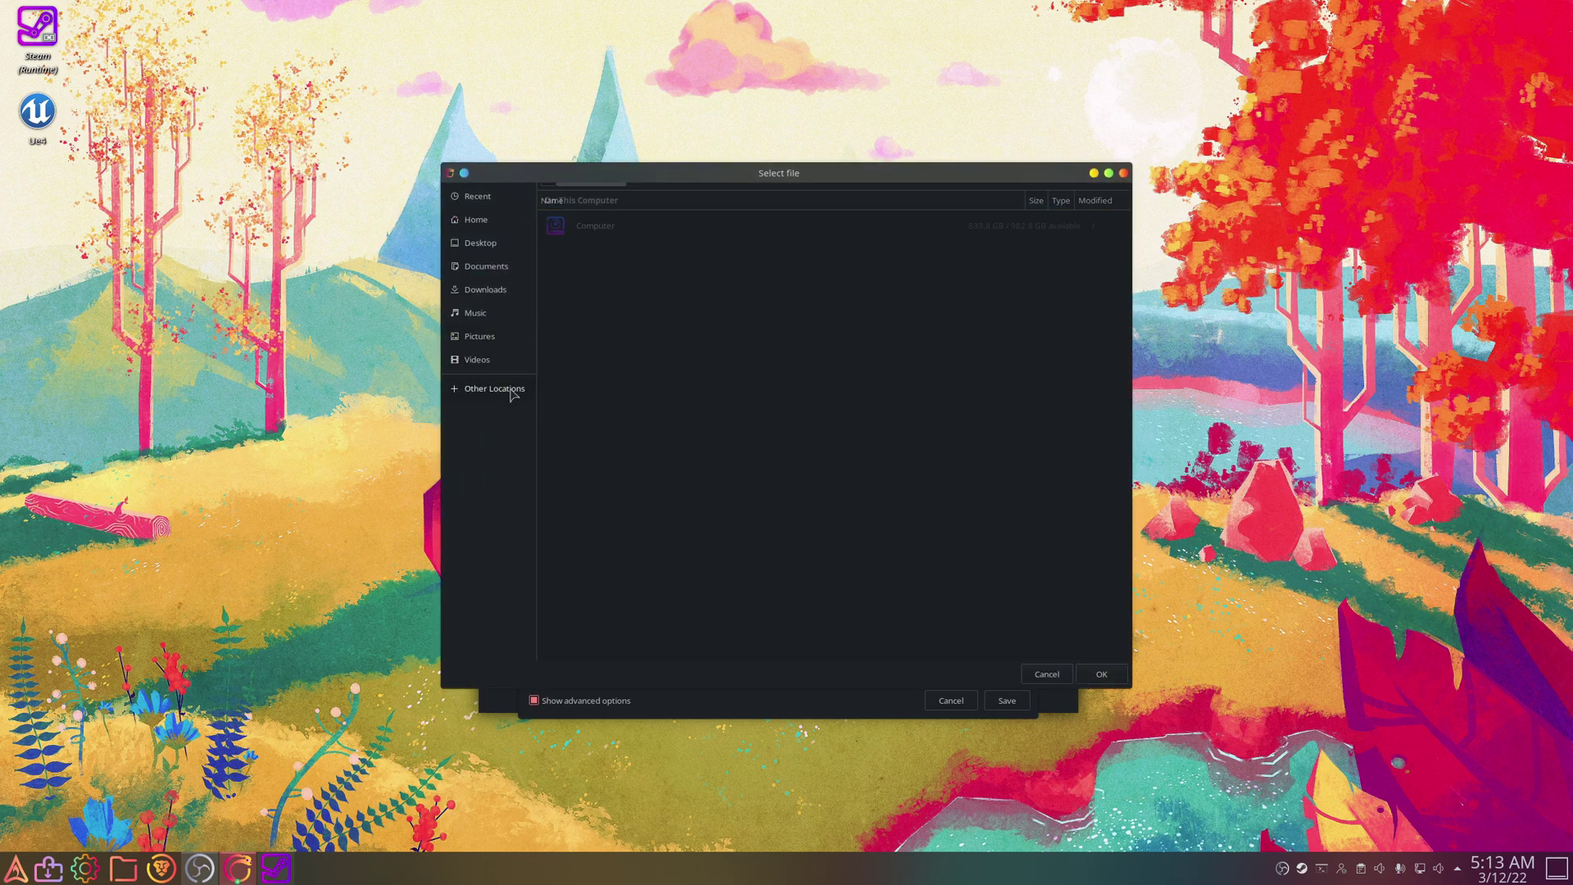
pyautogui.click(629, 235)
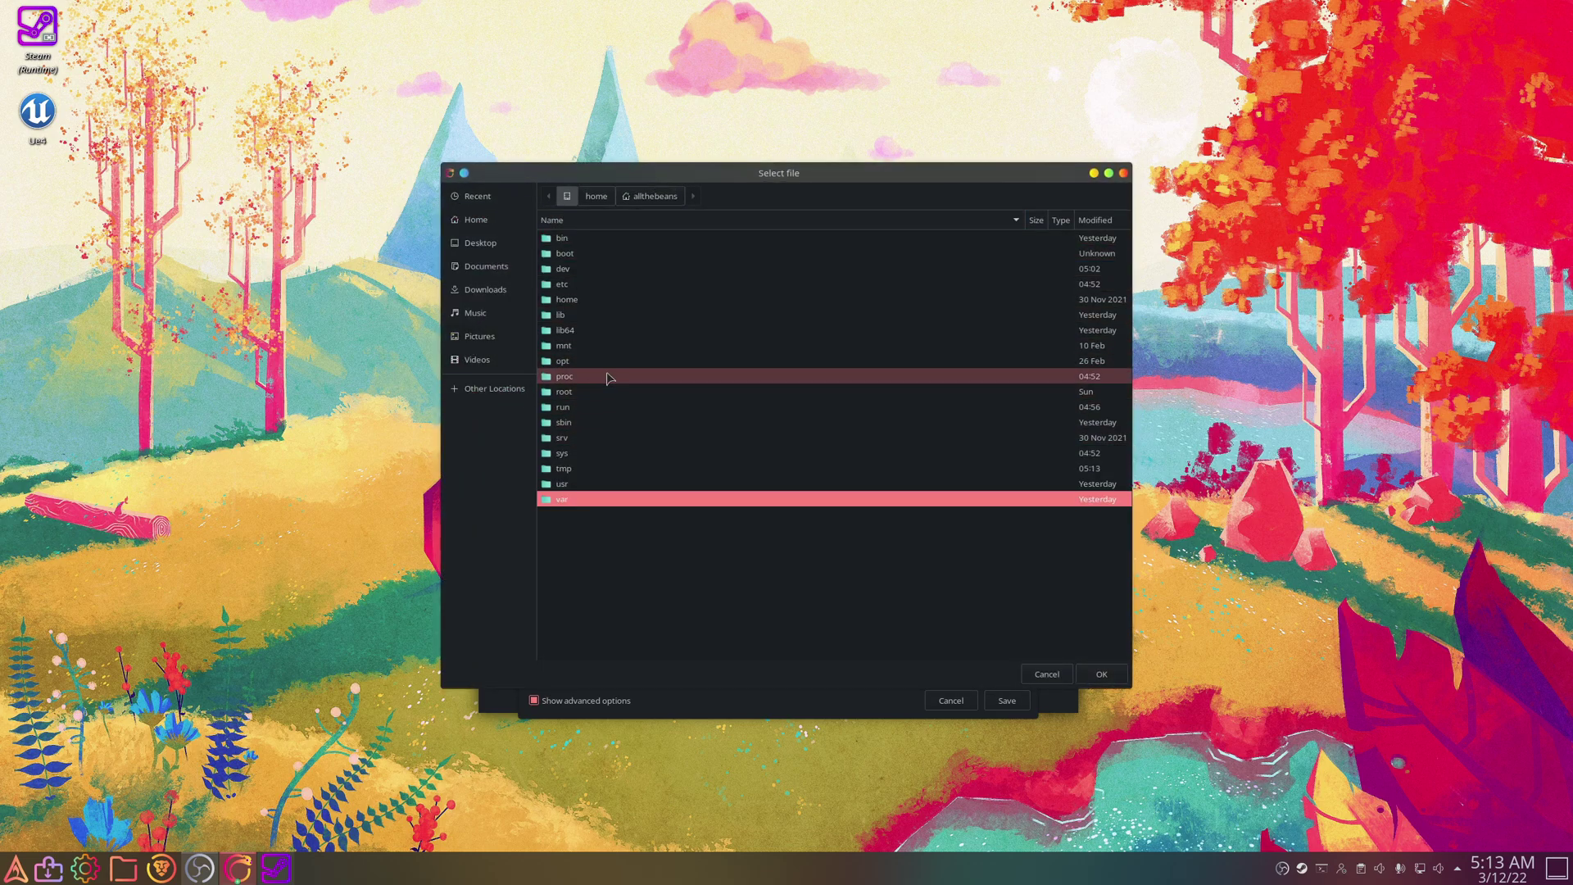
pyautogui.doubleClick(606, 345)
pyautogui.doubleClick(623, 254)
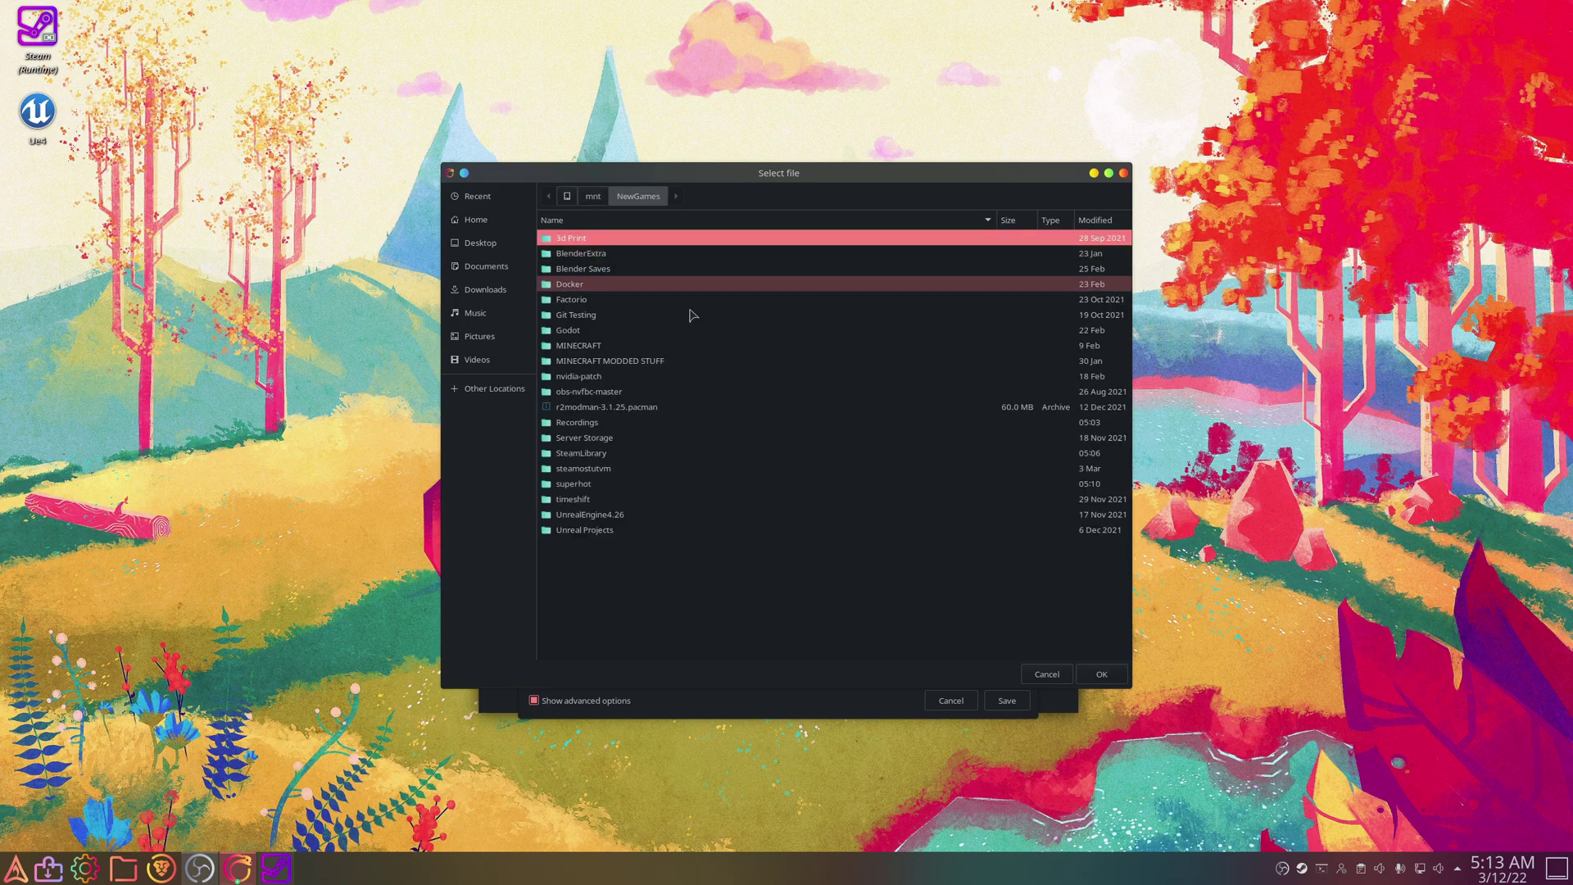
pyautogui.doubleClick(647, 286)
pyautogui.doubleClick(631, 254)
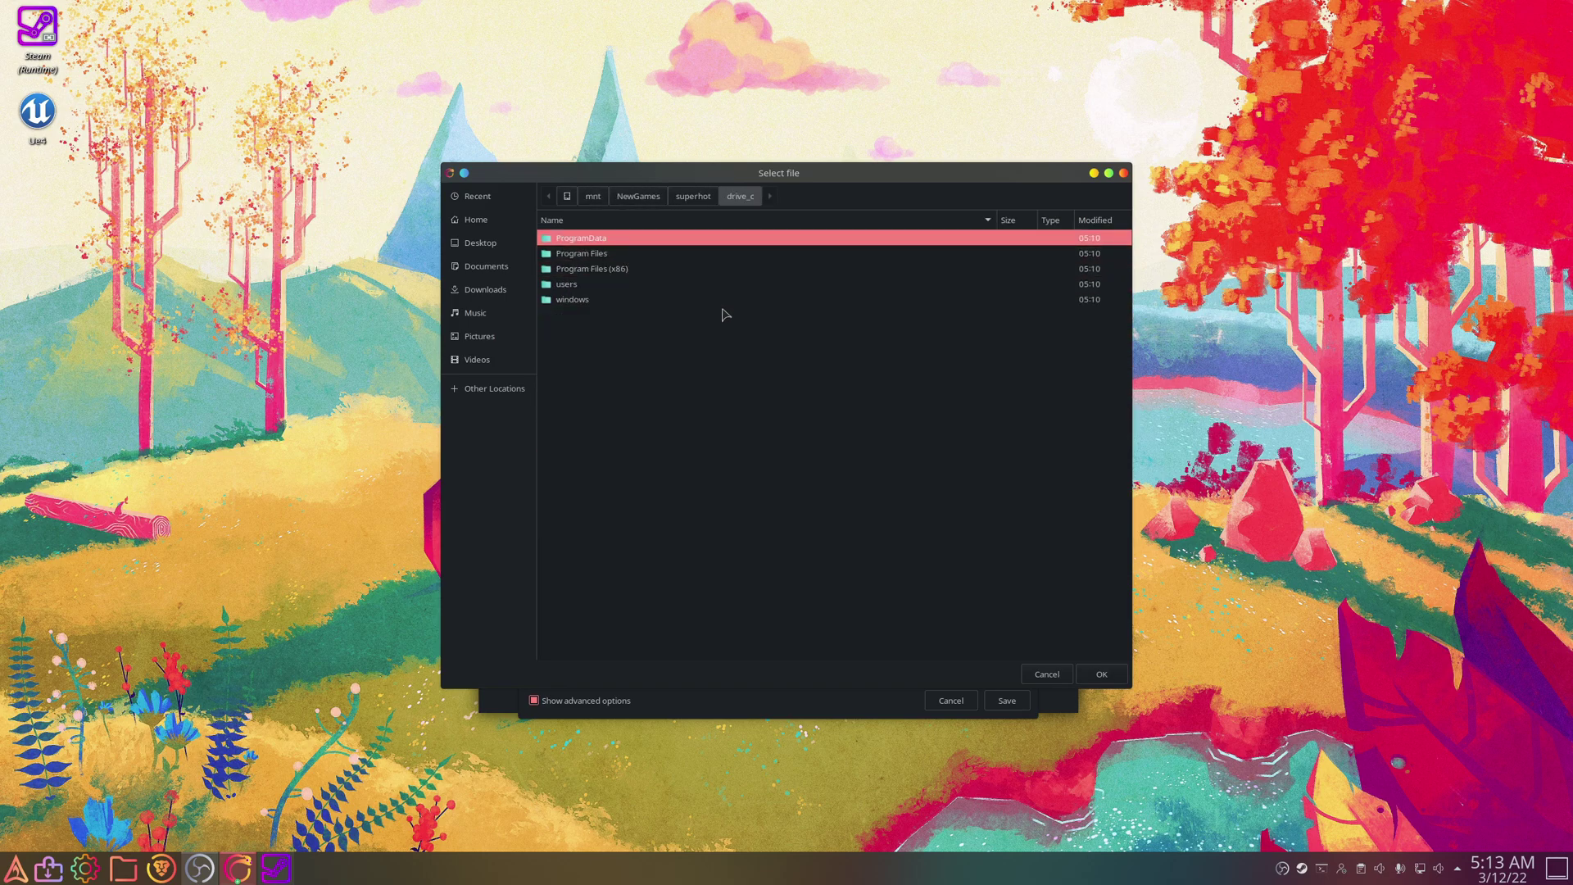
# Step: Set SH.exe from games/superhot-windows in the prefix's user folder as superhot's executable and save the configuration
pyautogui.doubleClick(620, 286)
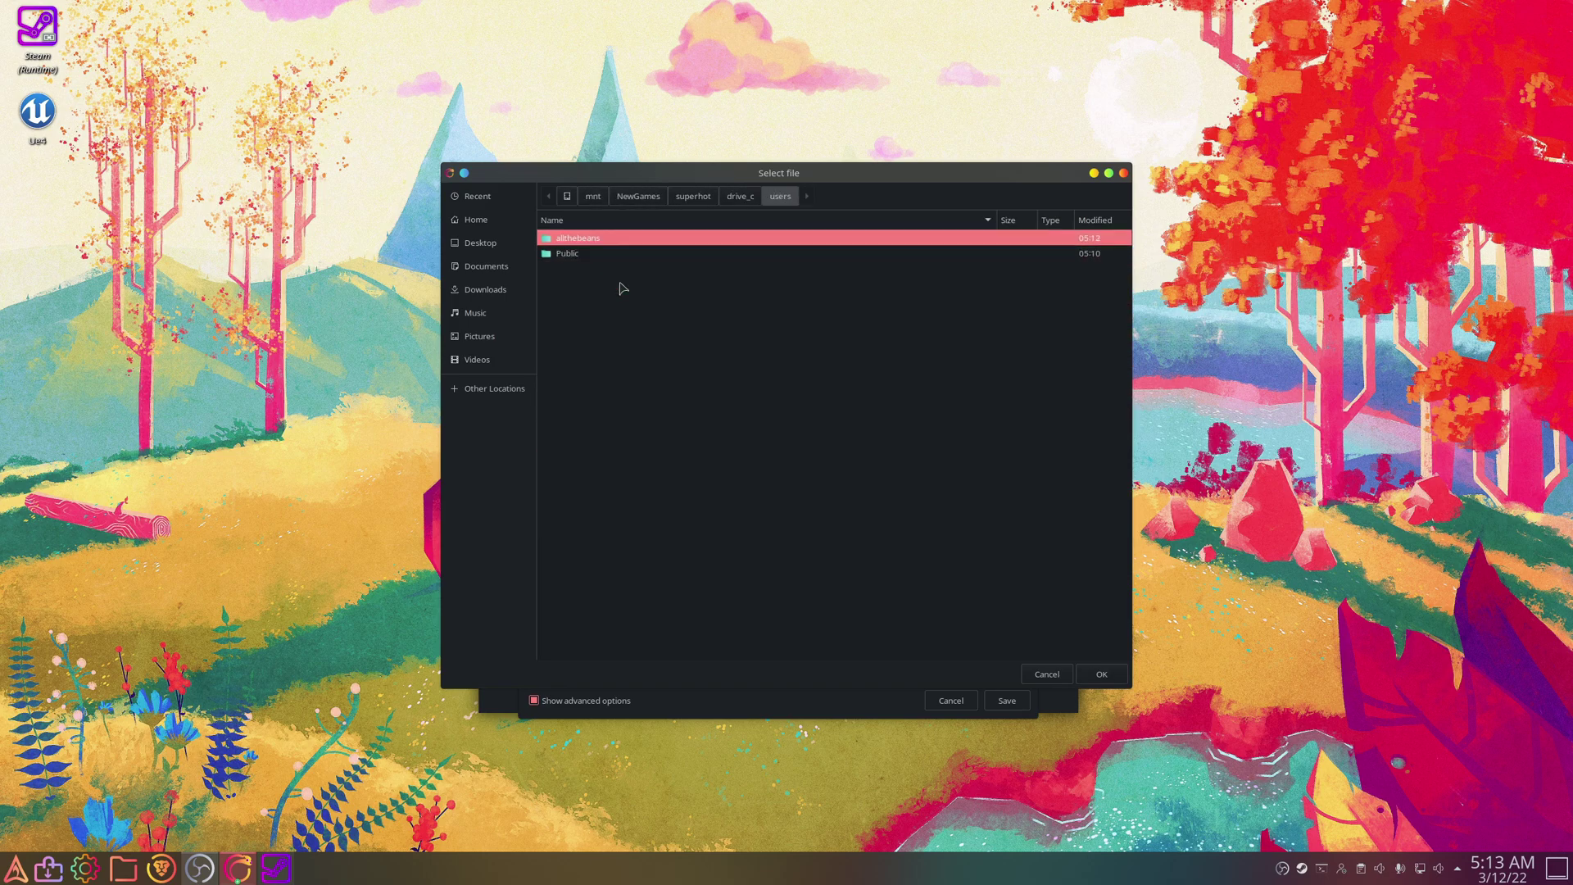
pyautogui.doubleClick(600, 240)
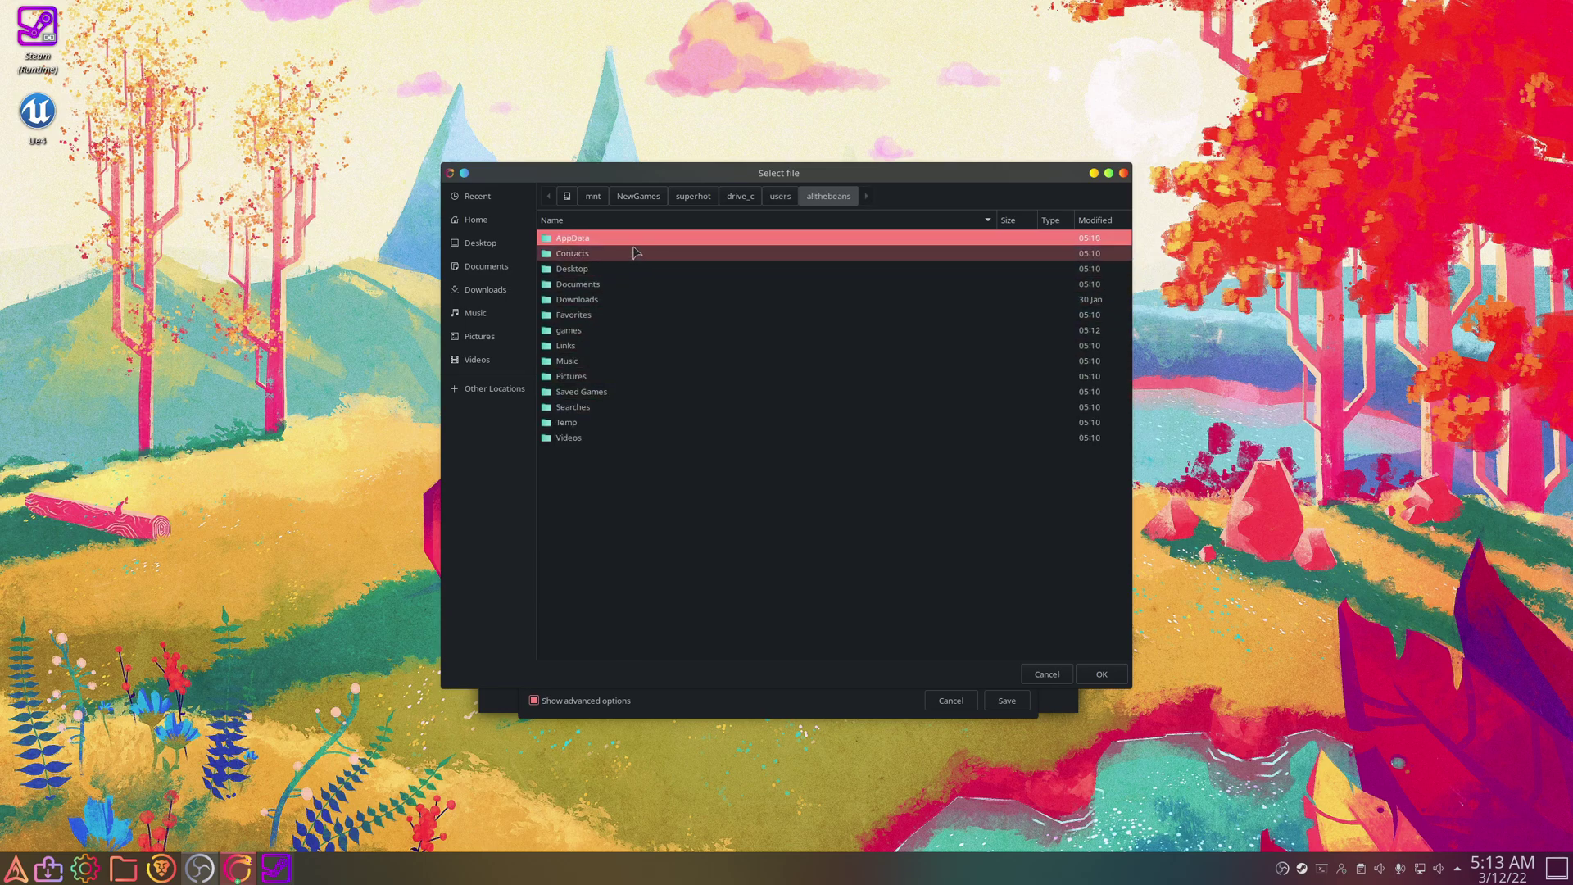
pyautogui.doubleClick(627, 330)
pyautogui.doubleClick(639, 240)
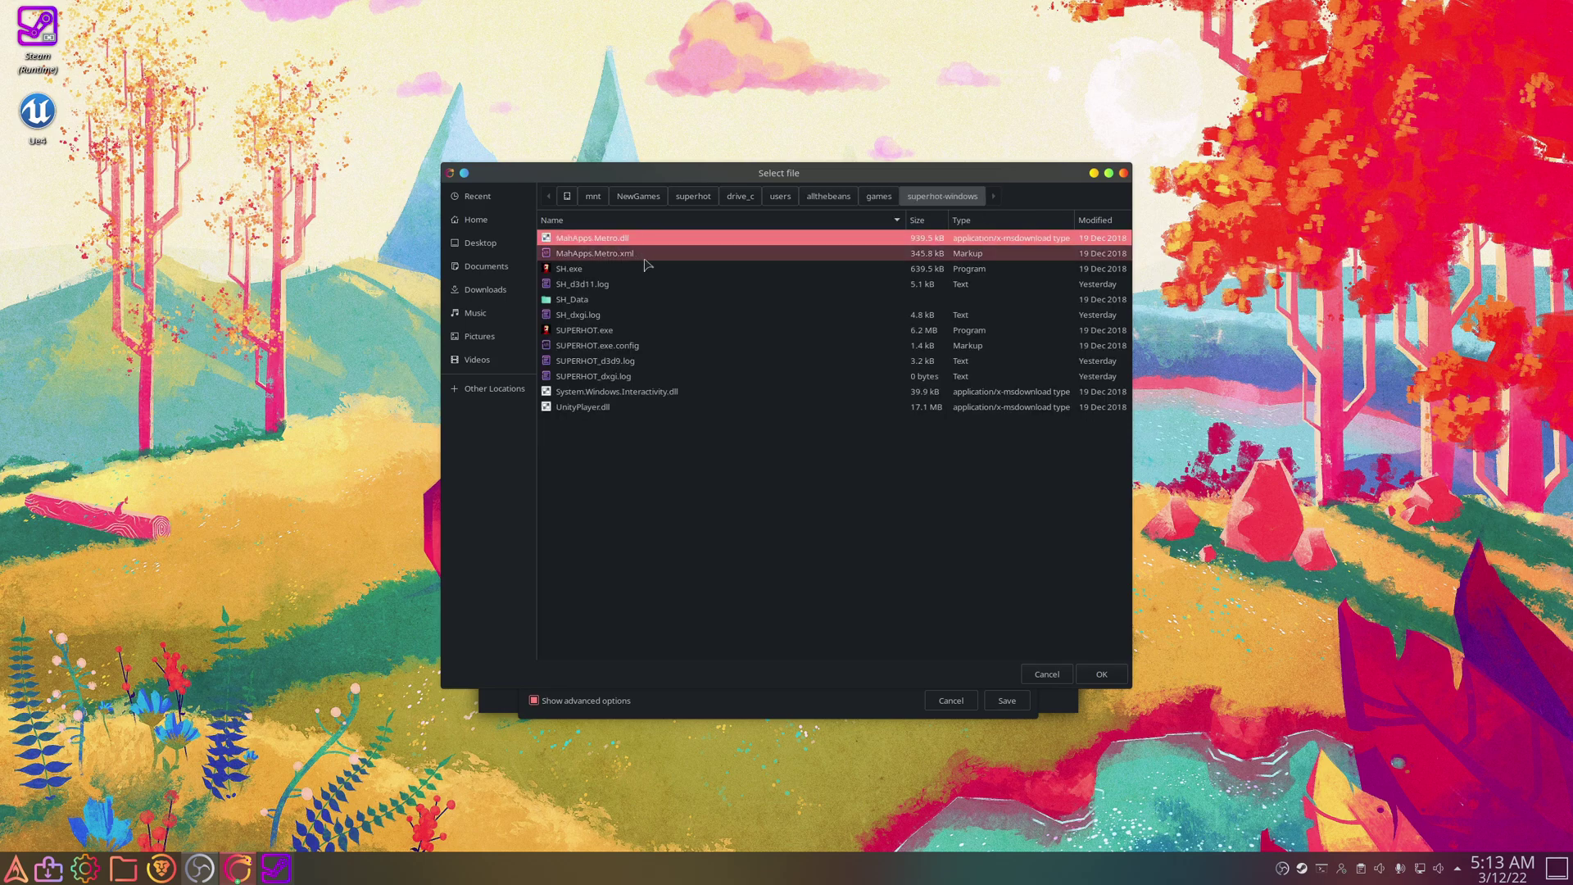
pyautogui.click(681, 269)
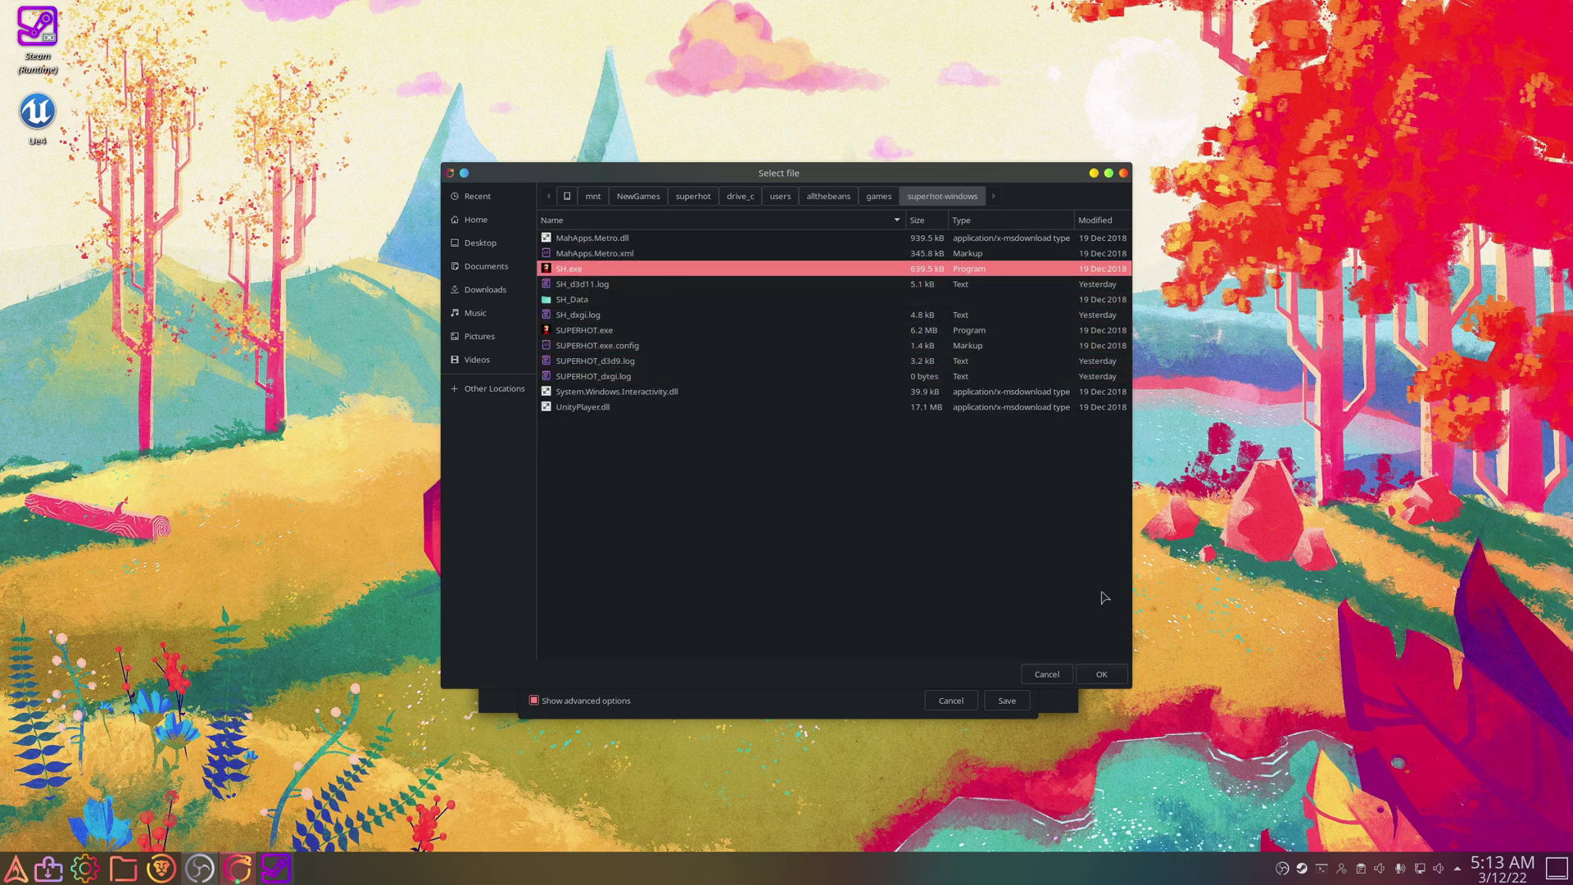
pyautogui.click(1102, 673)
pyautogui.click(1007, 698)
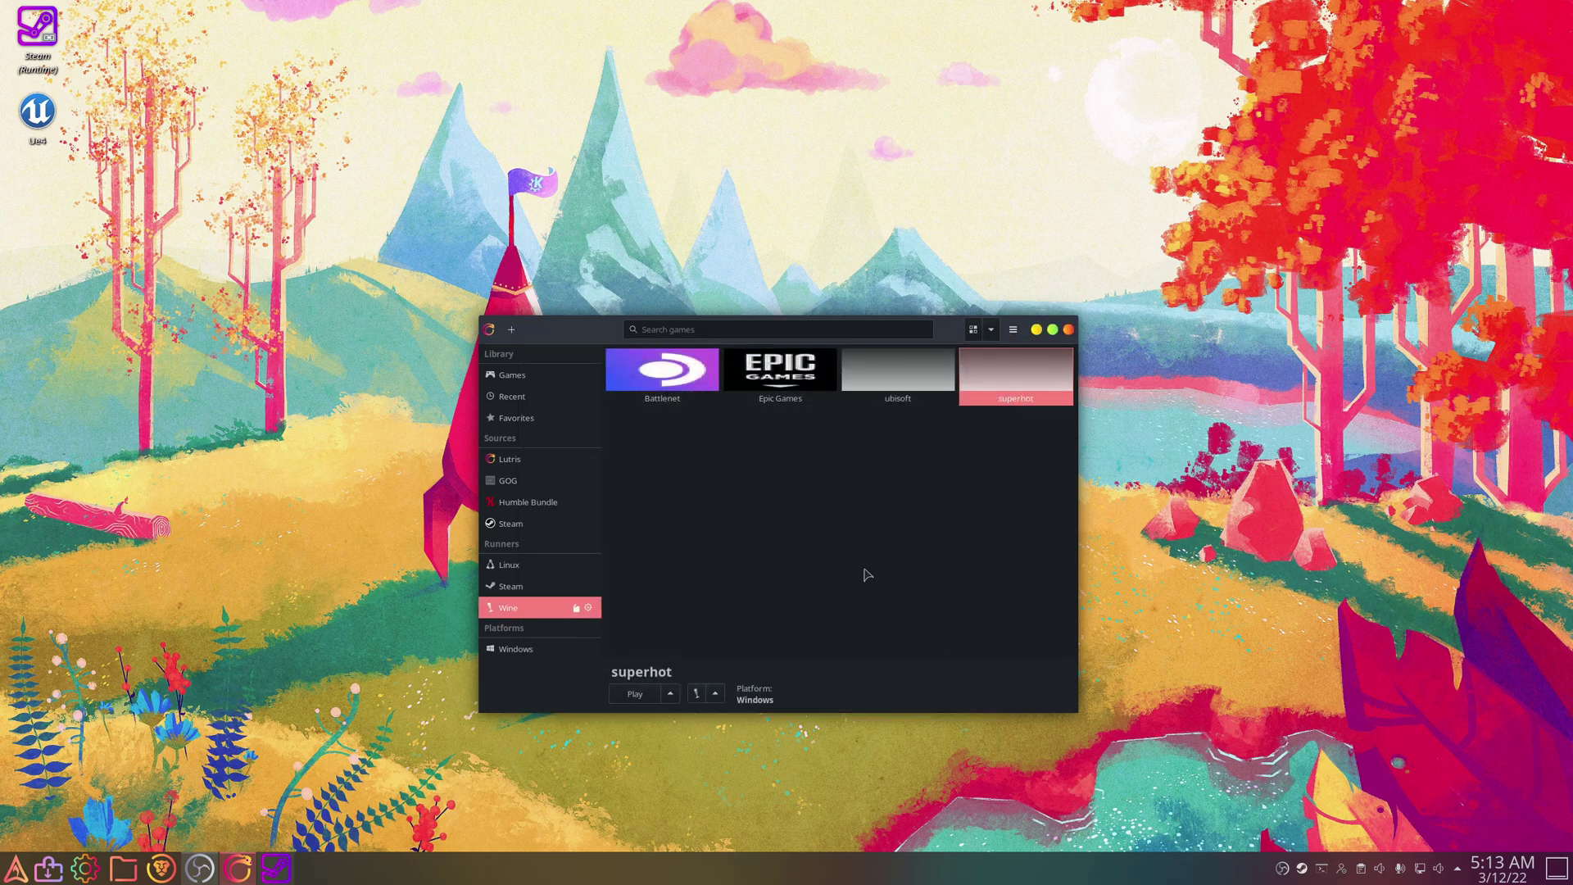
# Step: Launch superhot from the Lutris library and reposition the Lutris window after the game closes
pyautogui.press('Return')
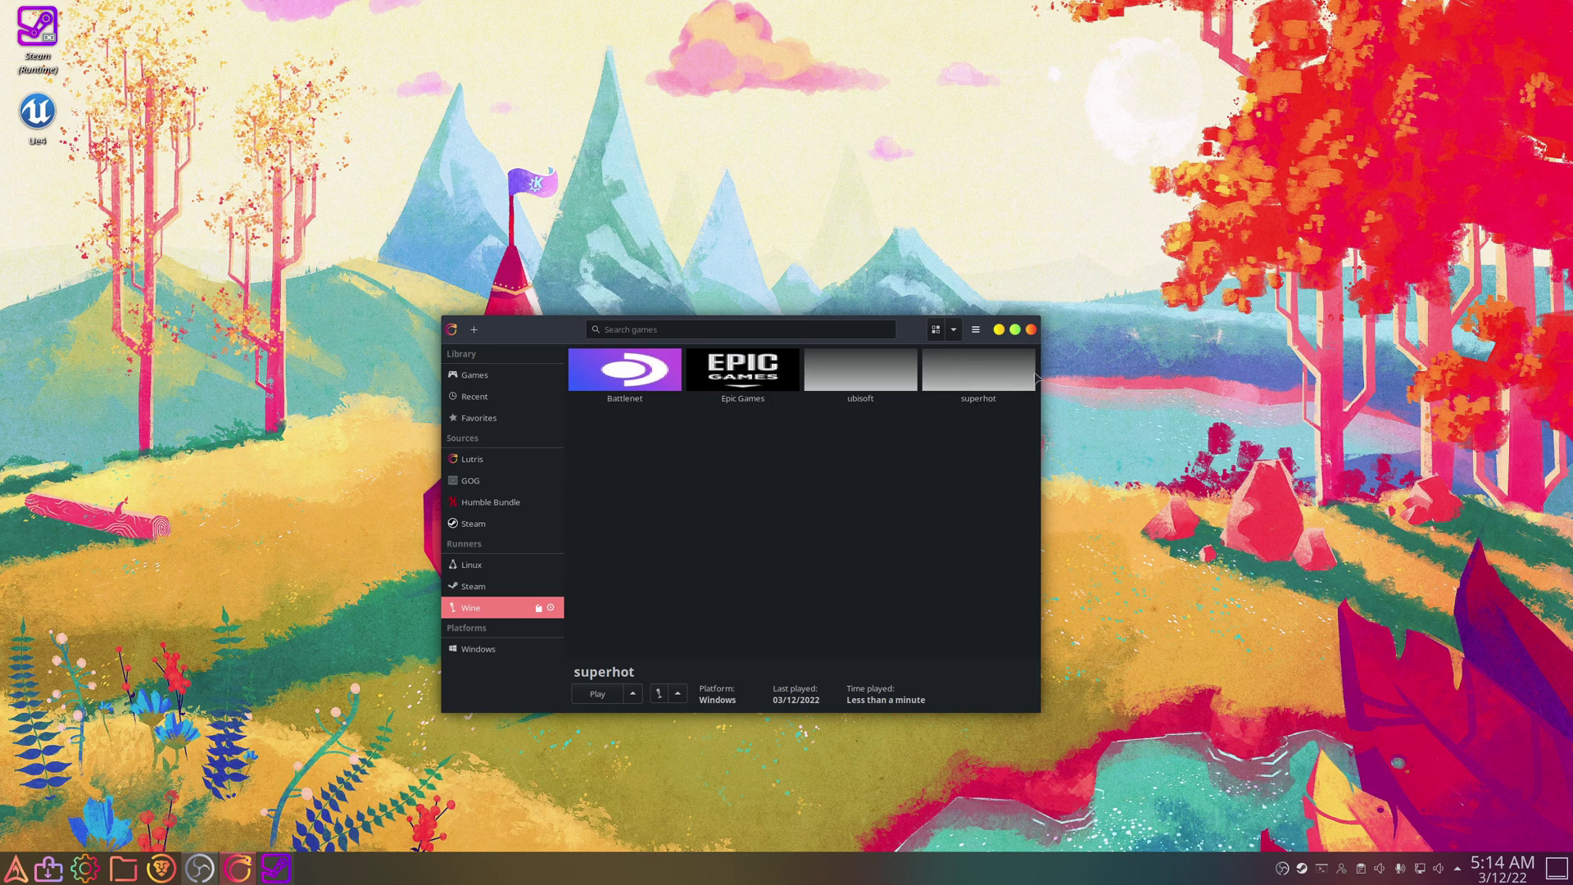
pyautogui.moveTo(551, 332); pyautogui.dragTo(605, 326)
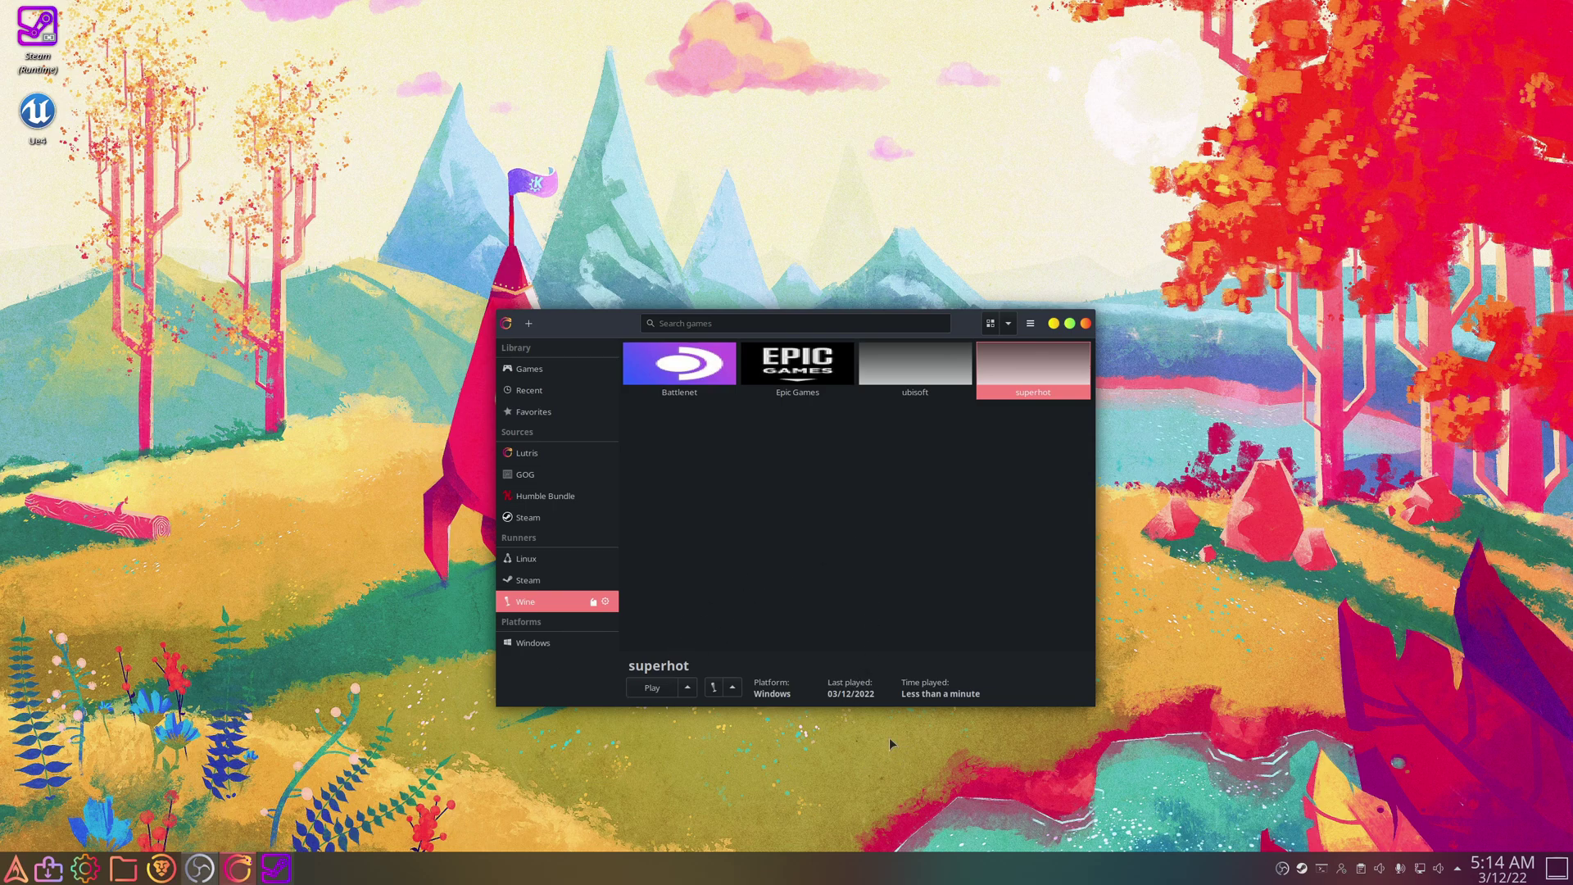
# Step: Run UbisoftConnectInstaller.exe from /mnt/Games/ubisoft inside superhot's Wine prefix and cancel the installer at its language selection
pyautogui.click(732, 687)
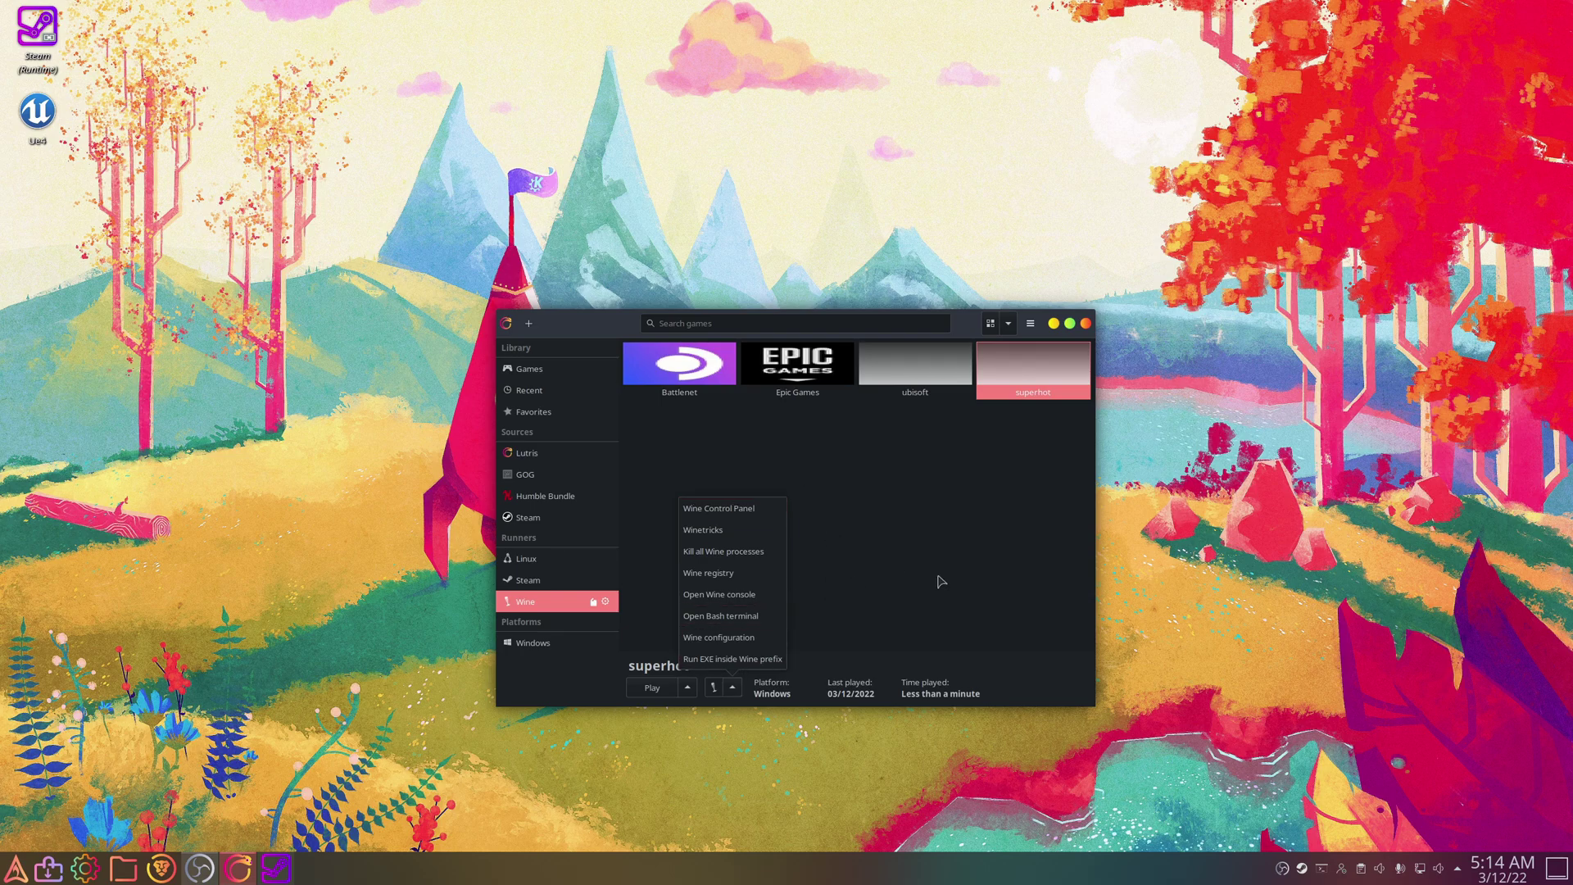
pyautogui.click(733, 688)
pyautogui.click(732, 688)
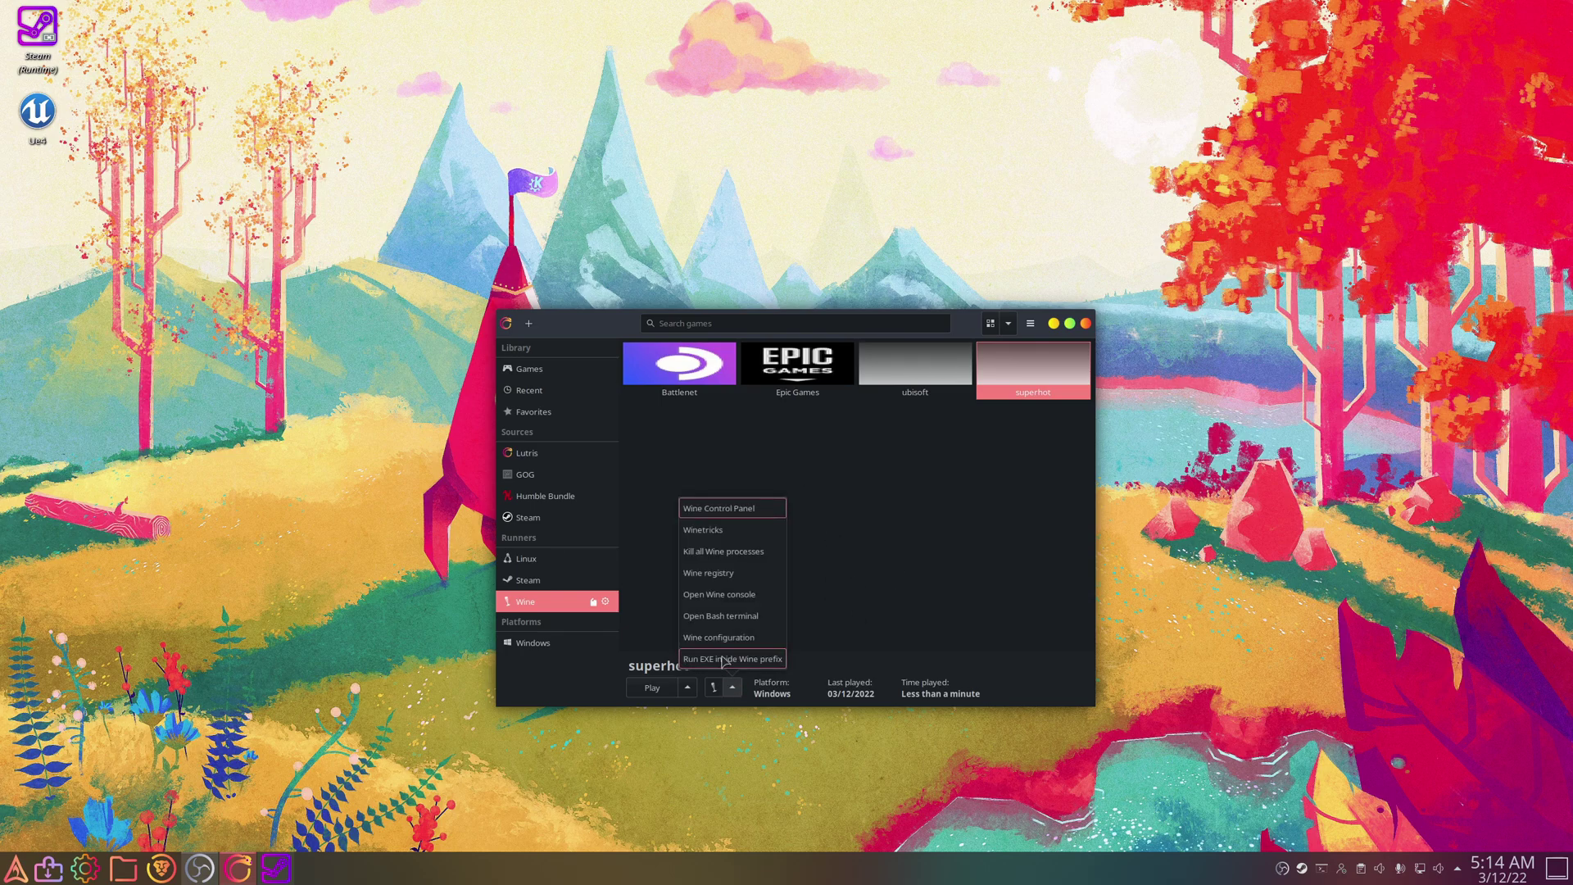
pyautogui.click(724, 660)
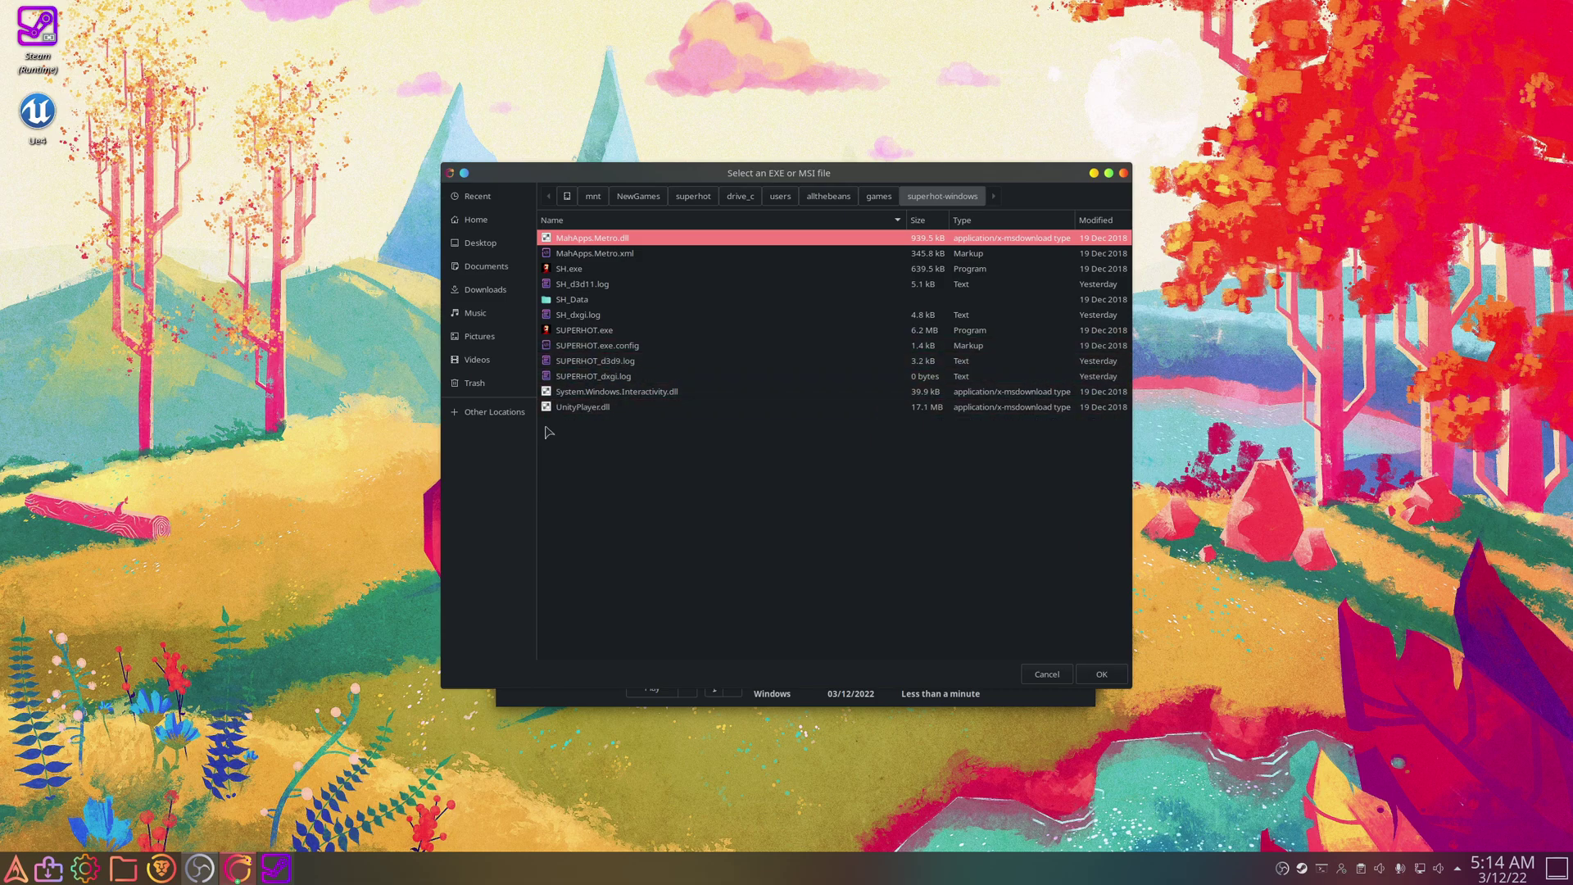
pyautogui.click(606, 300)
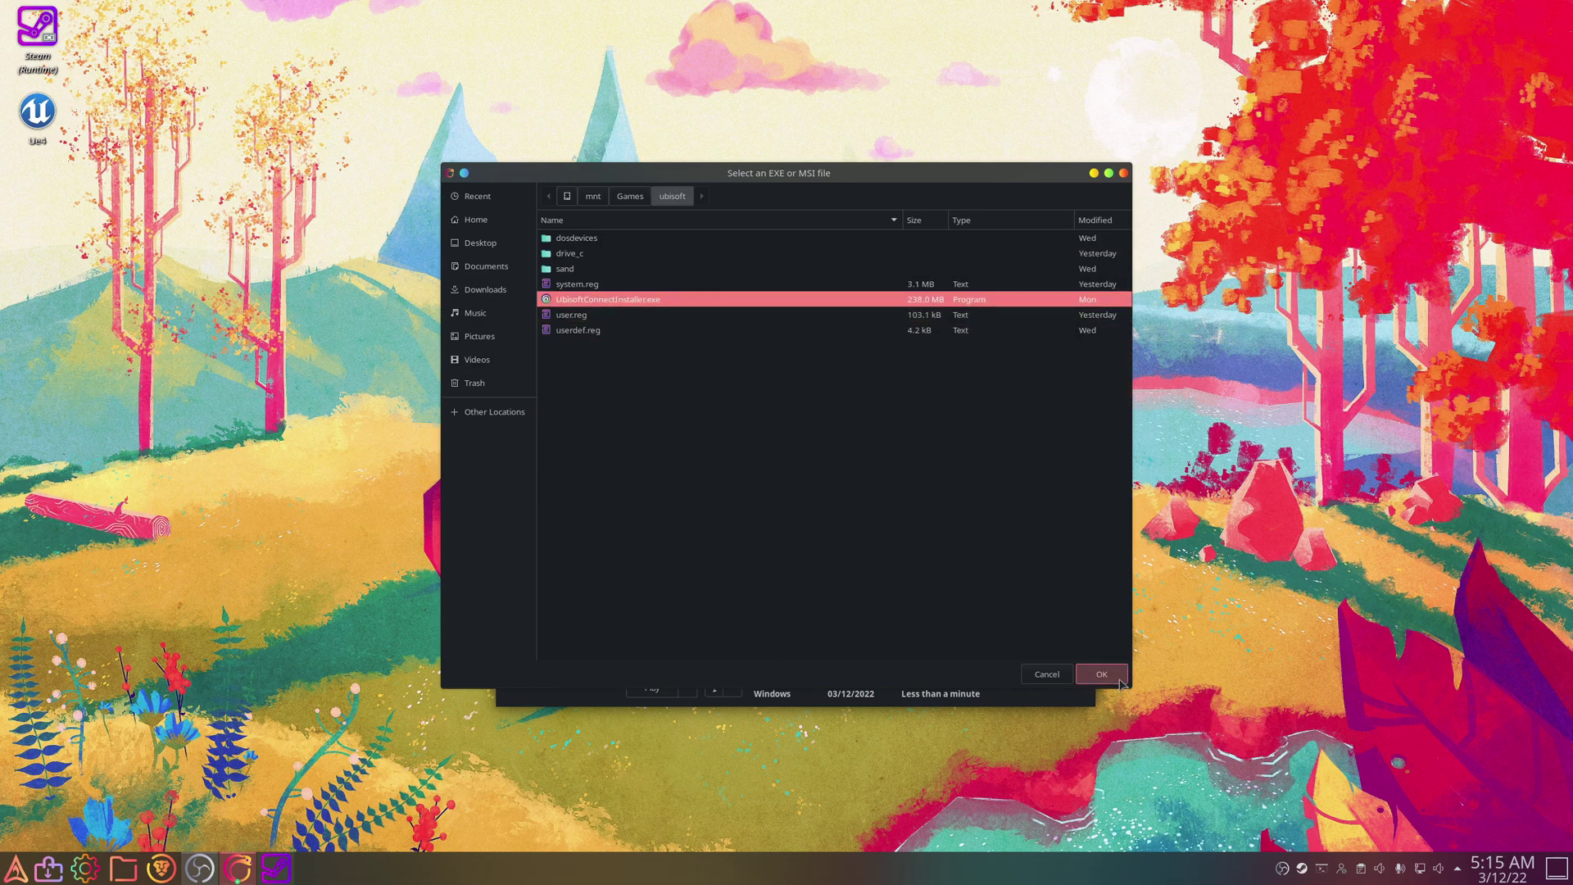
pyautogui.click(1102, 673)
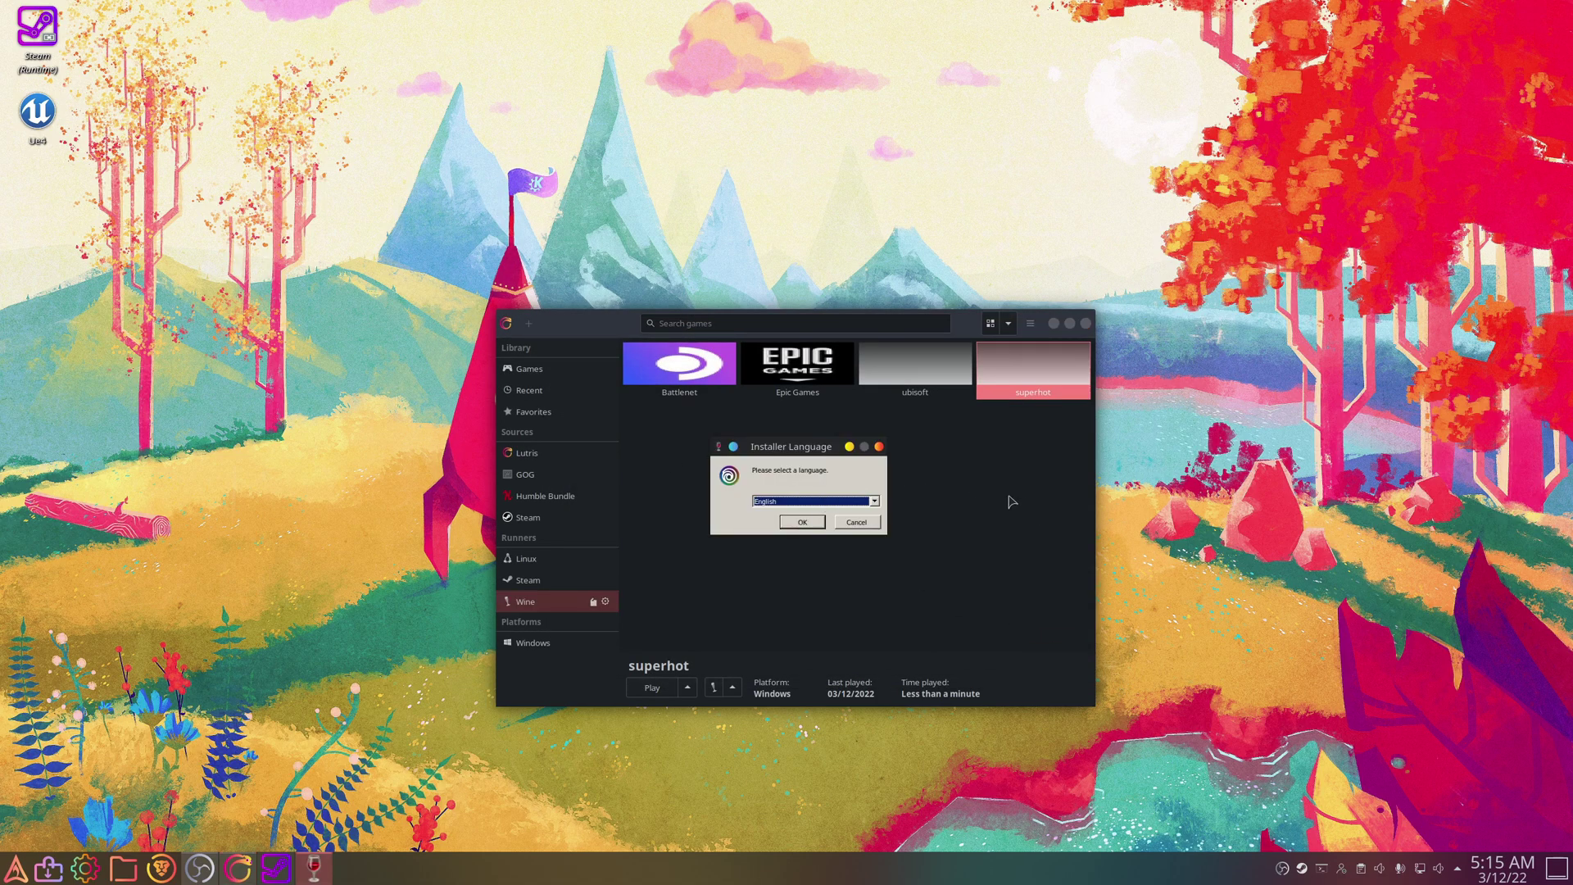
pyautogui.click(856, 522)
# Step: Open superhot's configuration, review the executable and prefix paths in its game options, and close it without saving
pyautogui.rightClick(1054, 379)
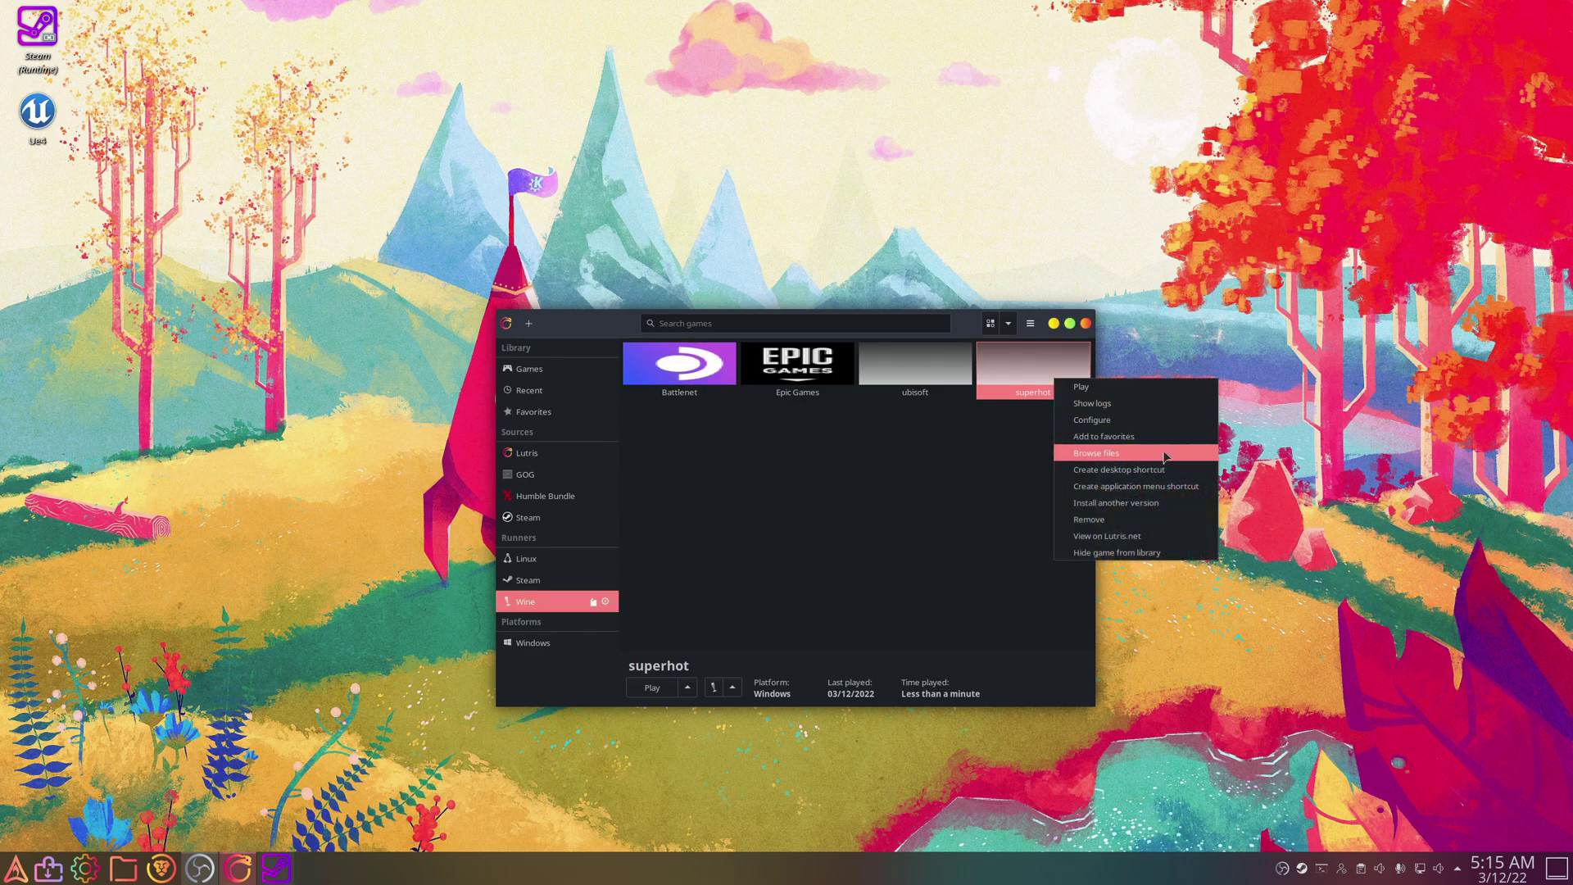
pyautogui.click(1159, 423)
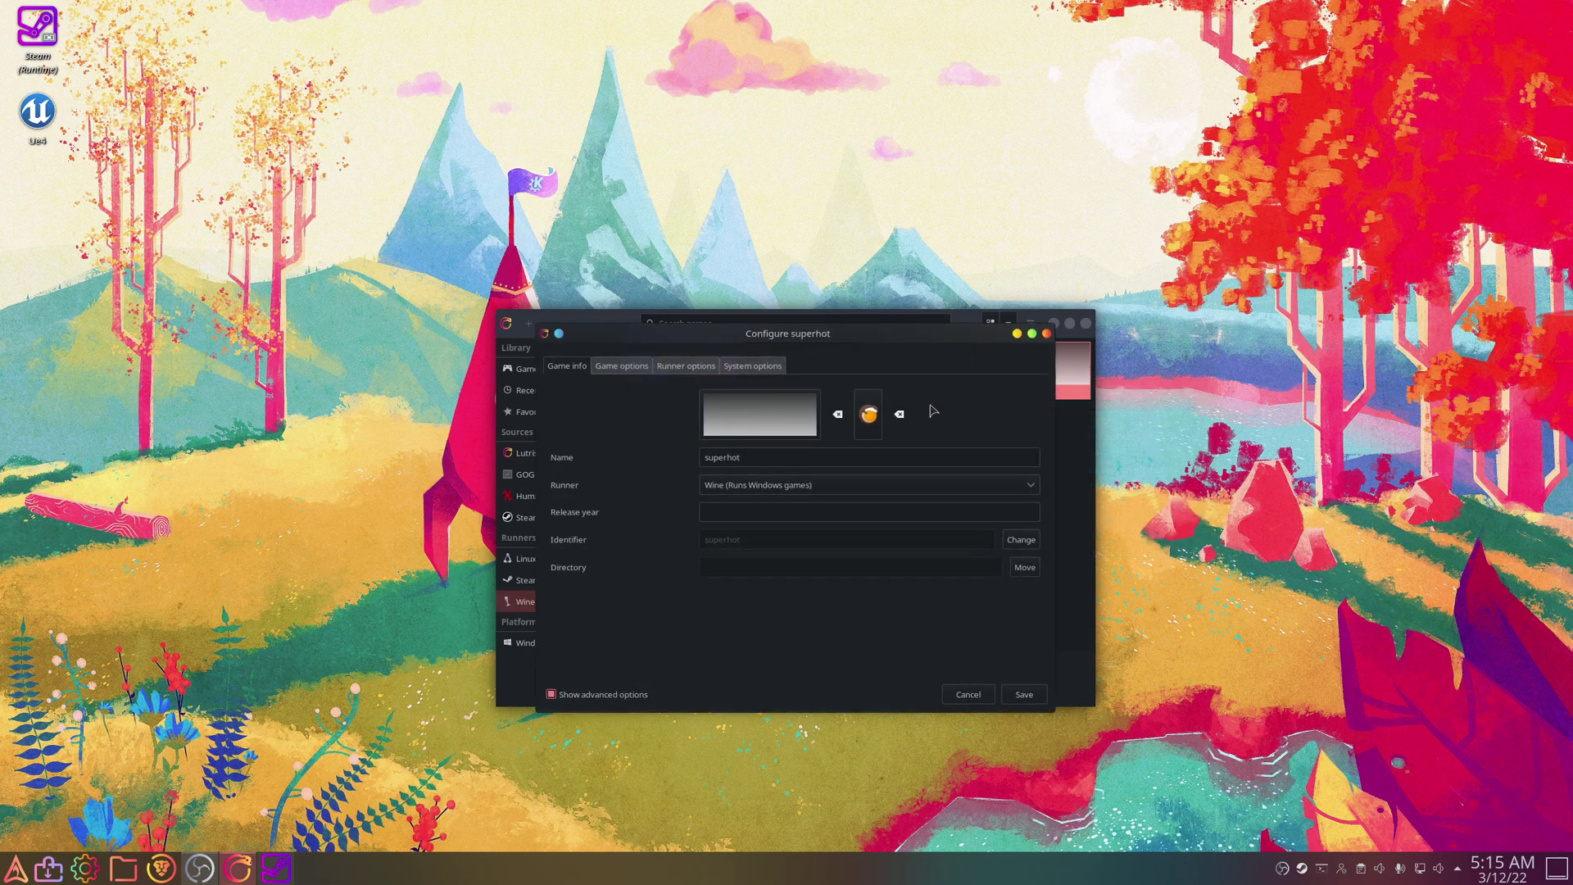
pyautogui.click(611, 366)
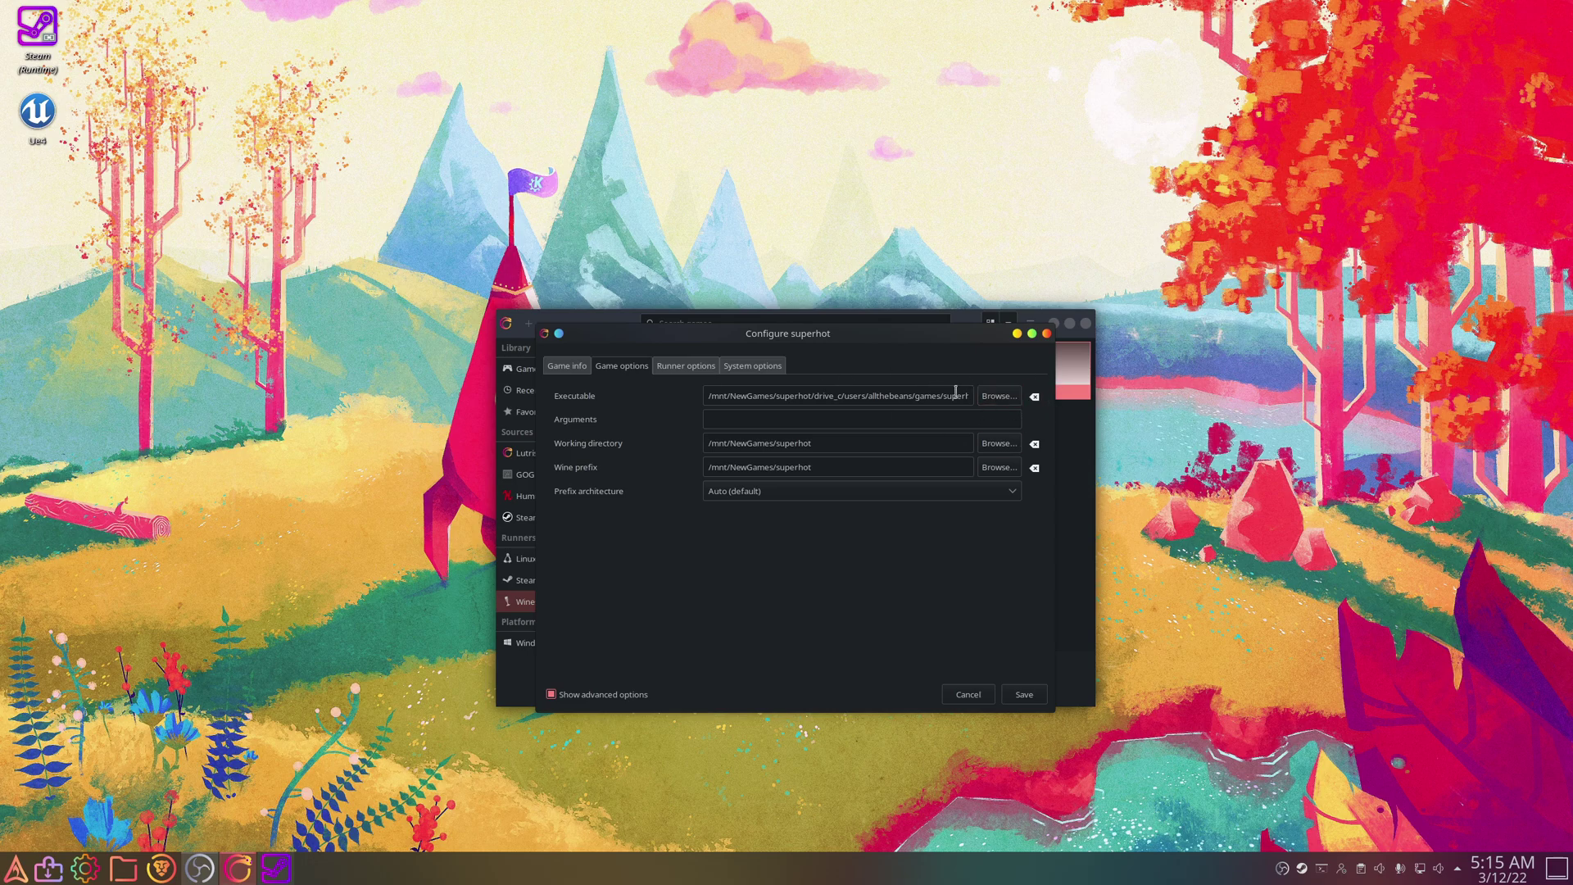
pyautogui.press('Escape')
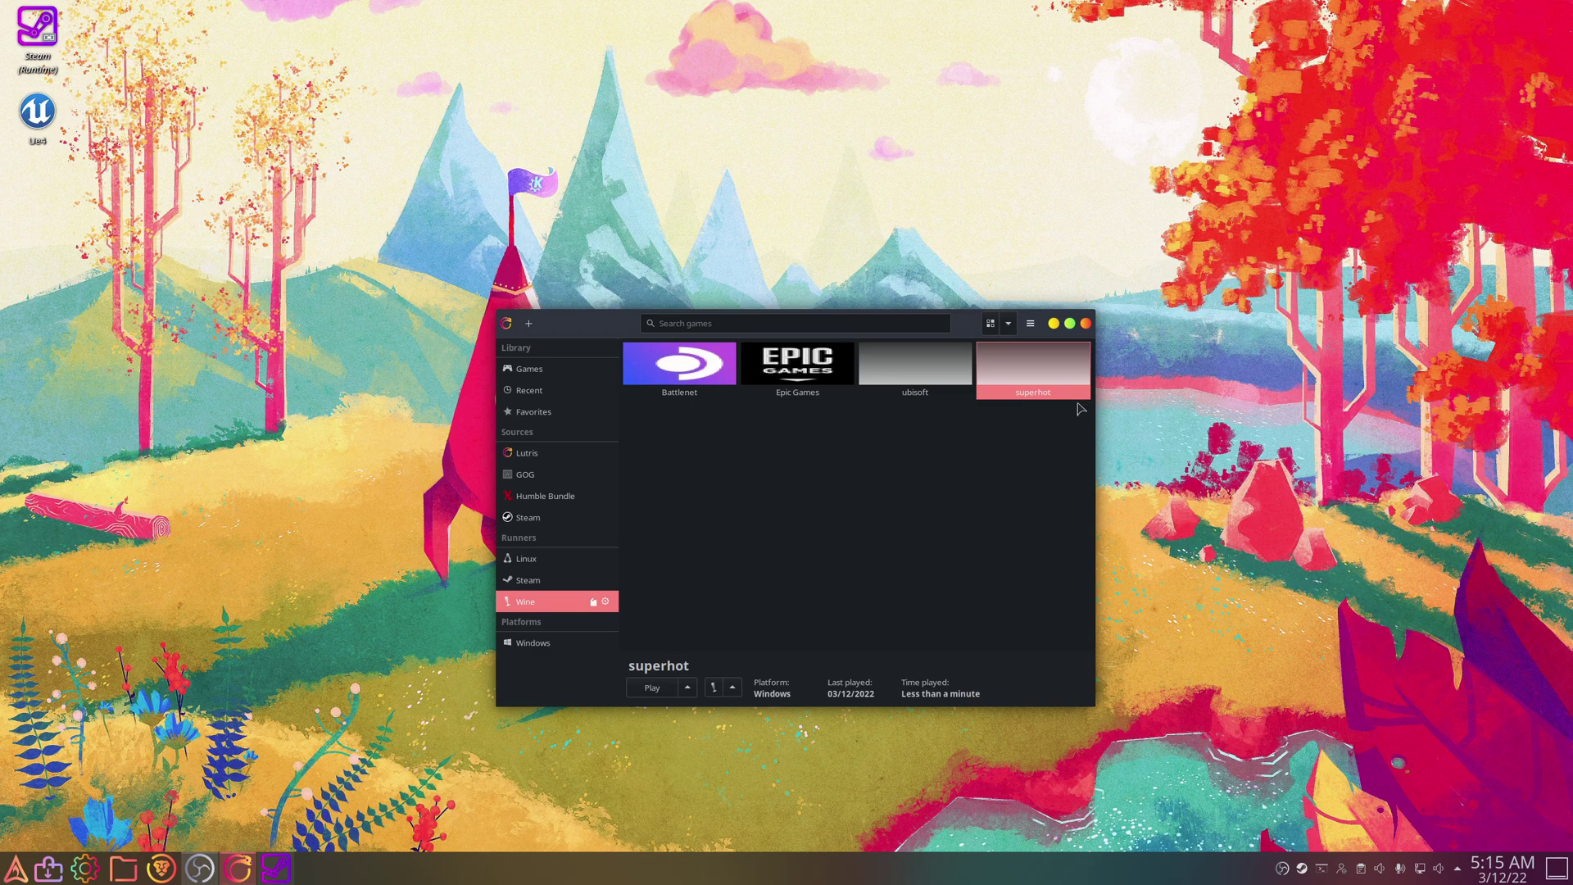
# Step: Show superhot's Wine log, check its launch output, and close the log window
pyautogui.rightClick(1058, 376)
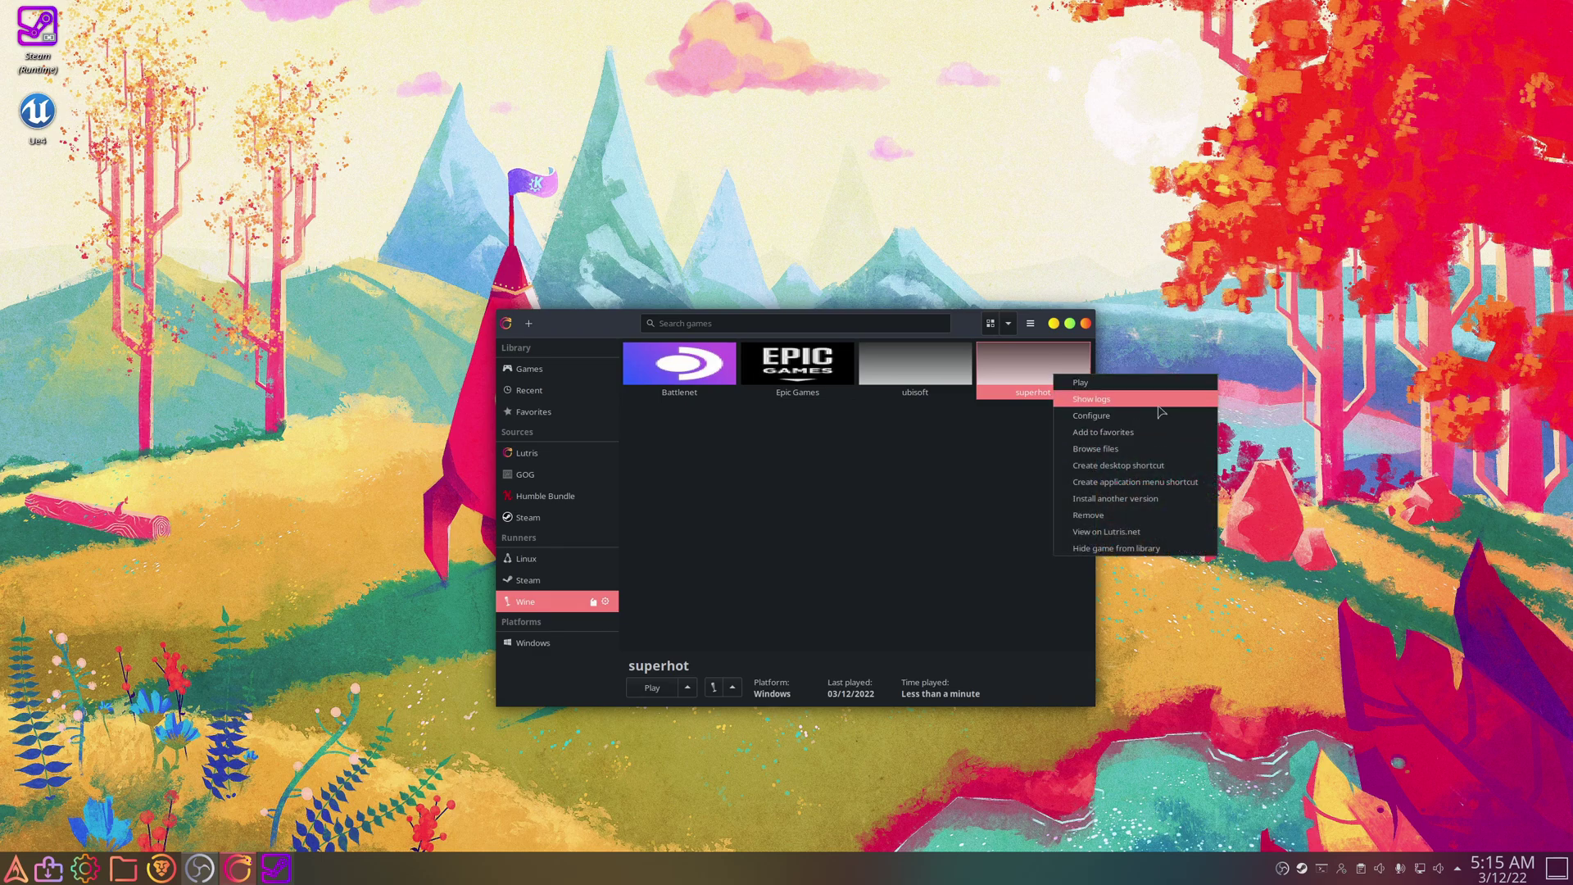
pyautogui.click(1095, 399)
pyautogui.moveTo(870, 285); pyautogui.dragTo(847, 299)
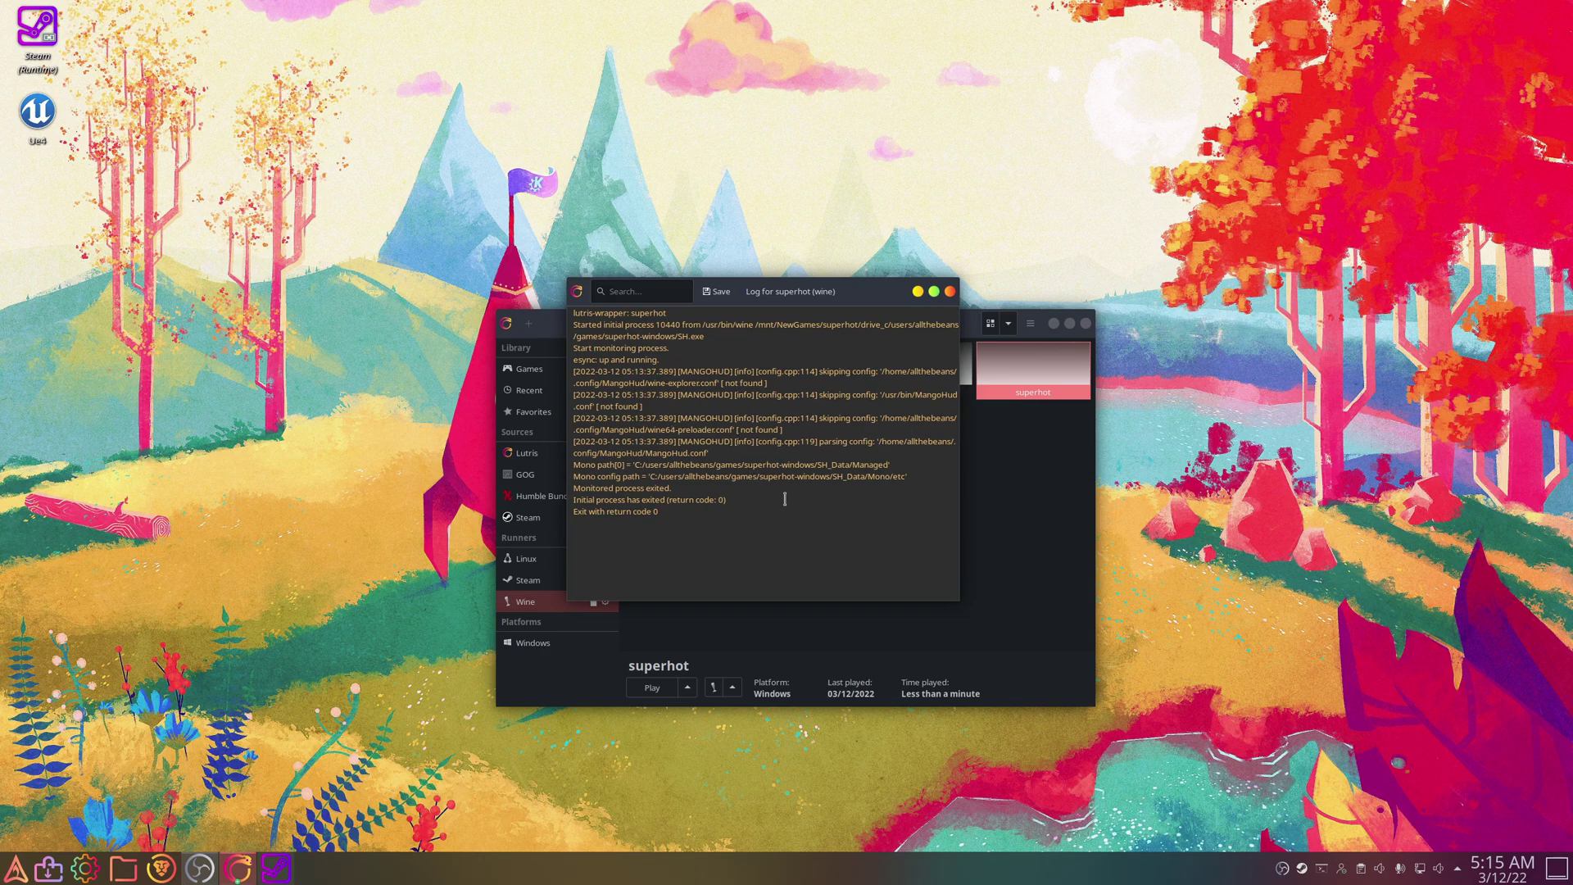
pyautogui.click(950, 291)
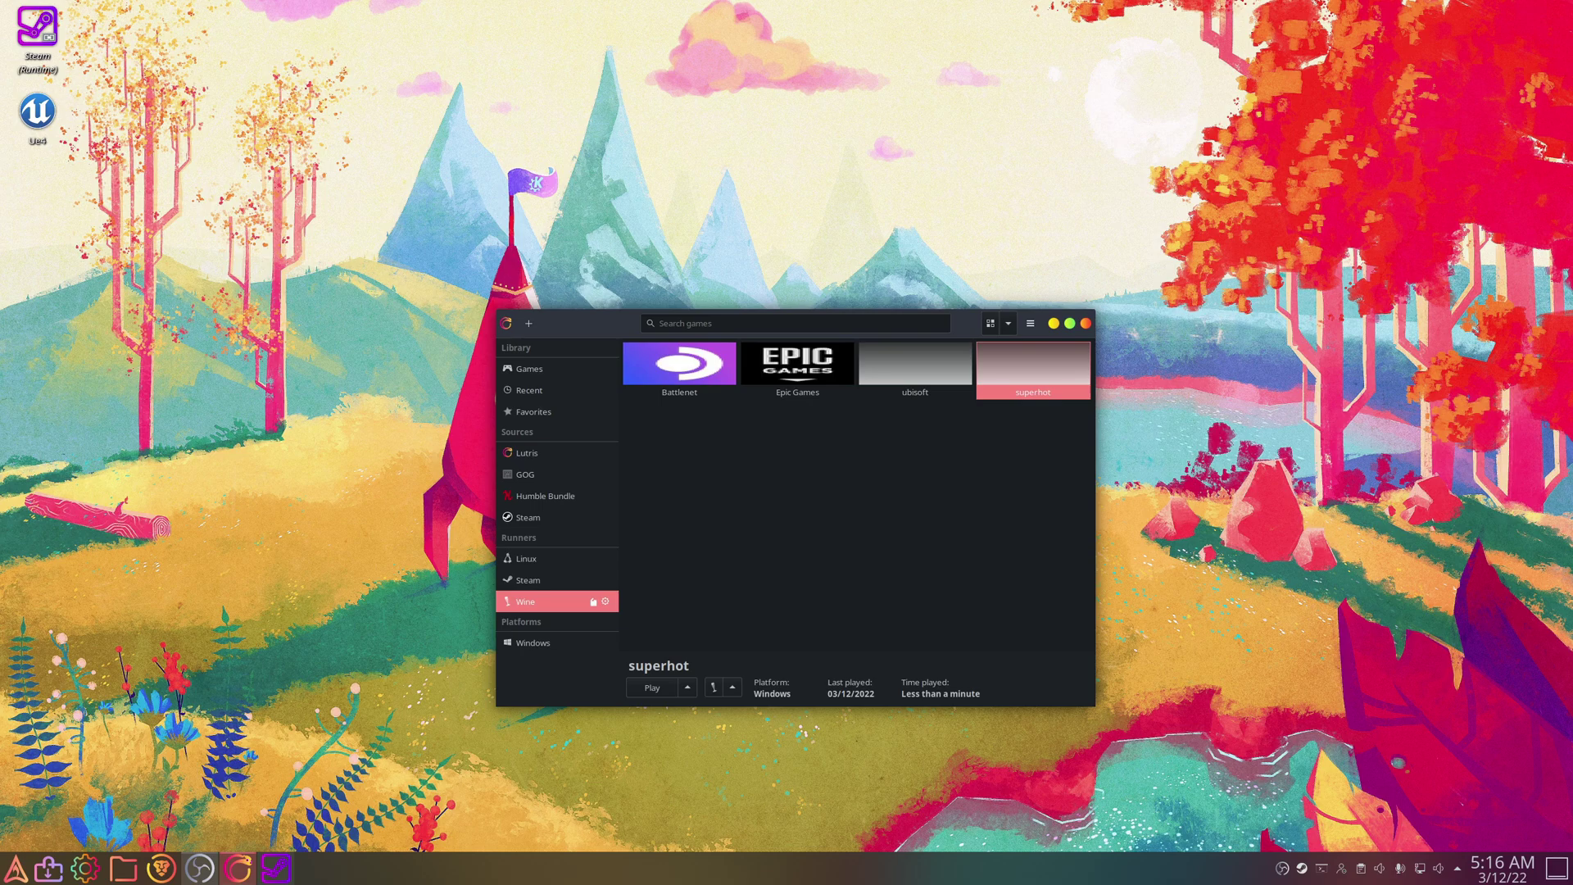